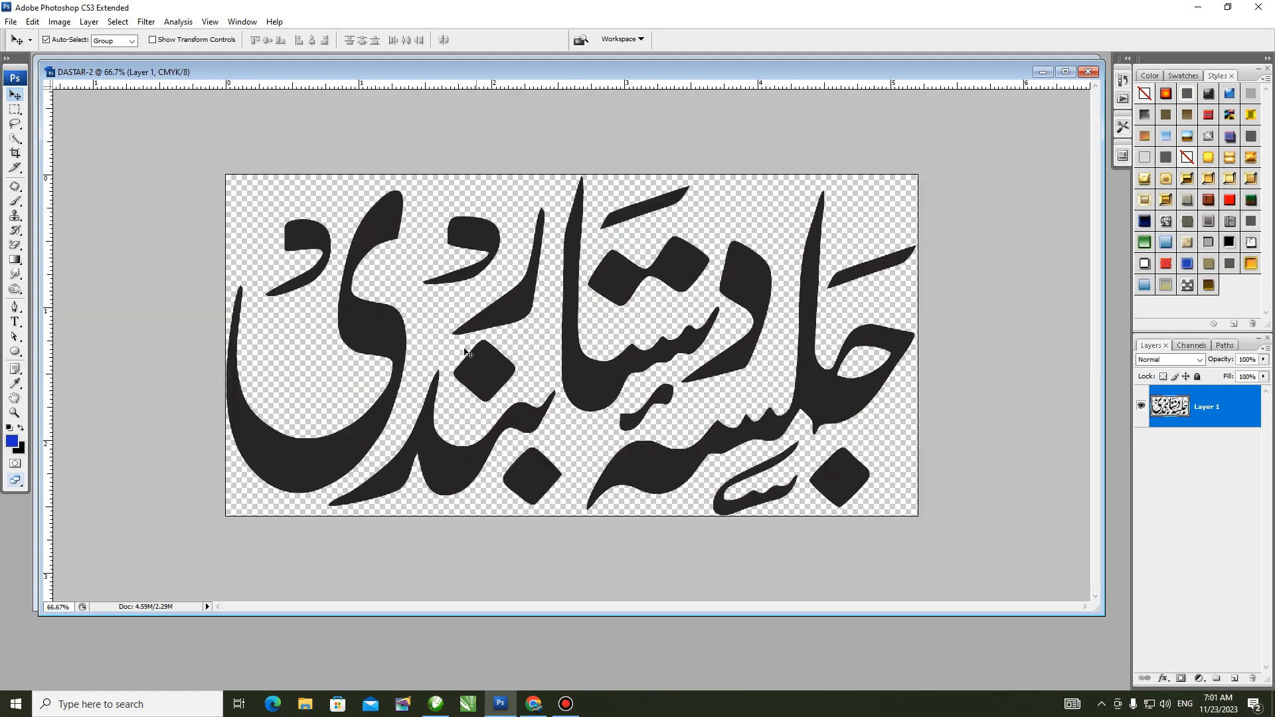
# Extend the canvas with the Crop tool to leave an even transparent margin on all sides of the calligraphy
pyautogui.press('c')
pyautogui.moveTo(226, 174); pyautogui.dragTo(959, 544)
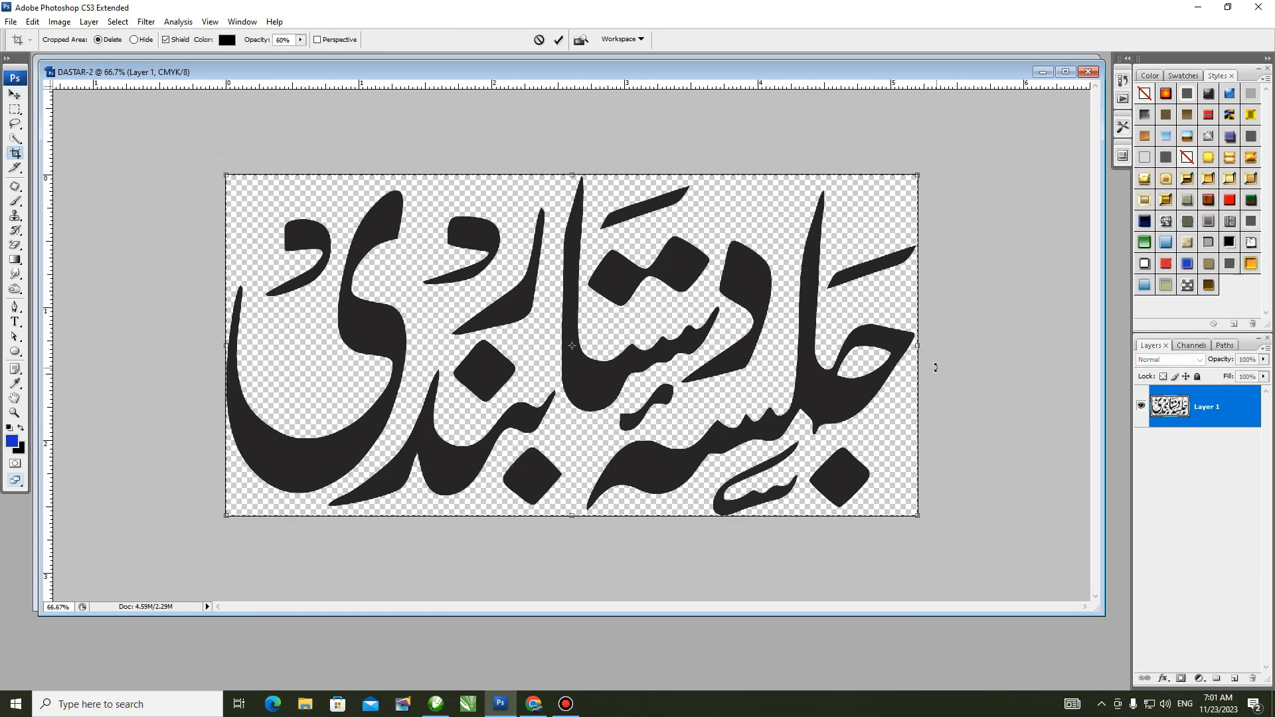
pyautogui.moveTo(917, 346); pyautogui.dragTo(942, 345)
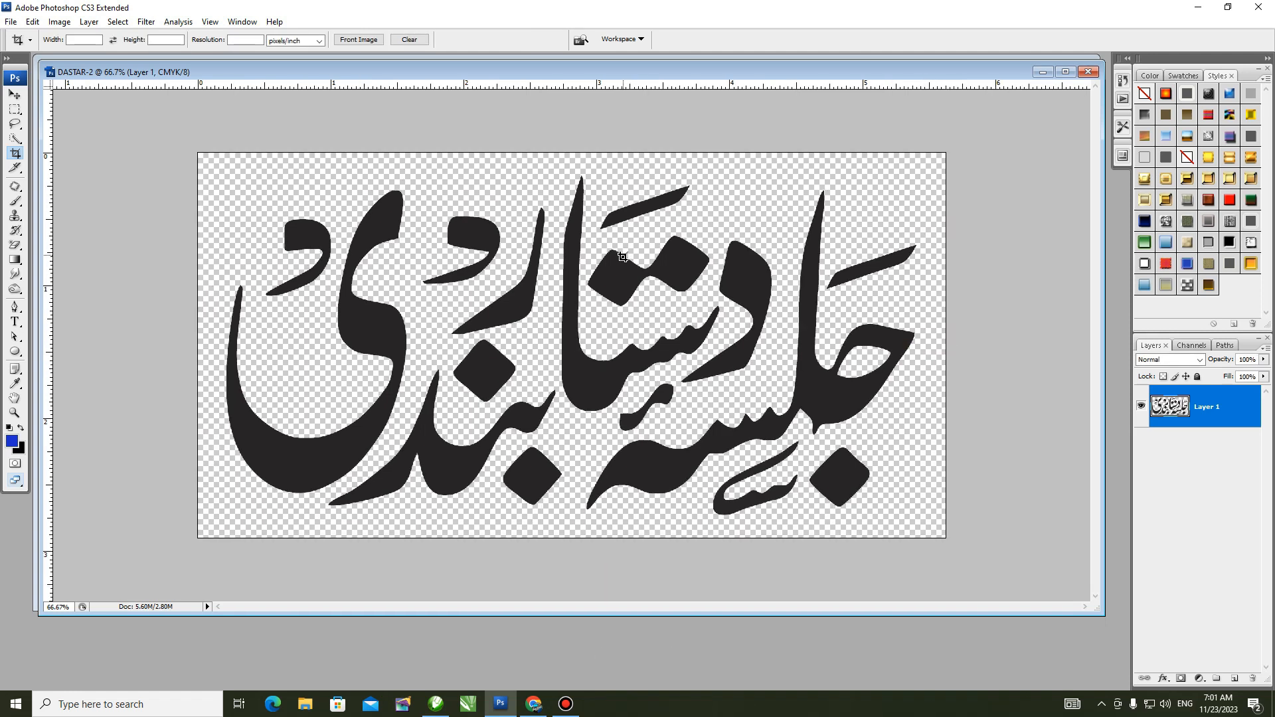
# Add a new layer filled with crimson red (#d91341) and place it beneath the calligraphy layer
pyautogui.click(1234, 679)
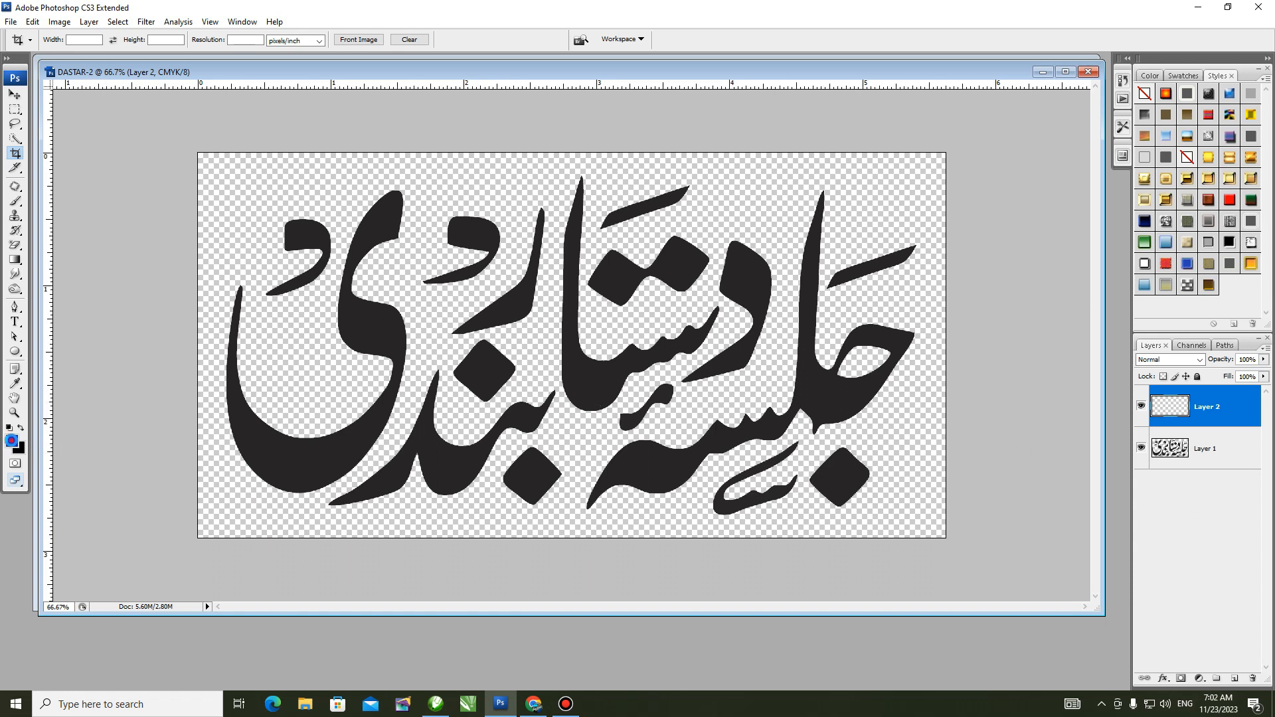
pyautogui.click(12, 444)
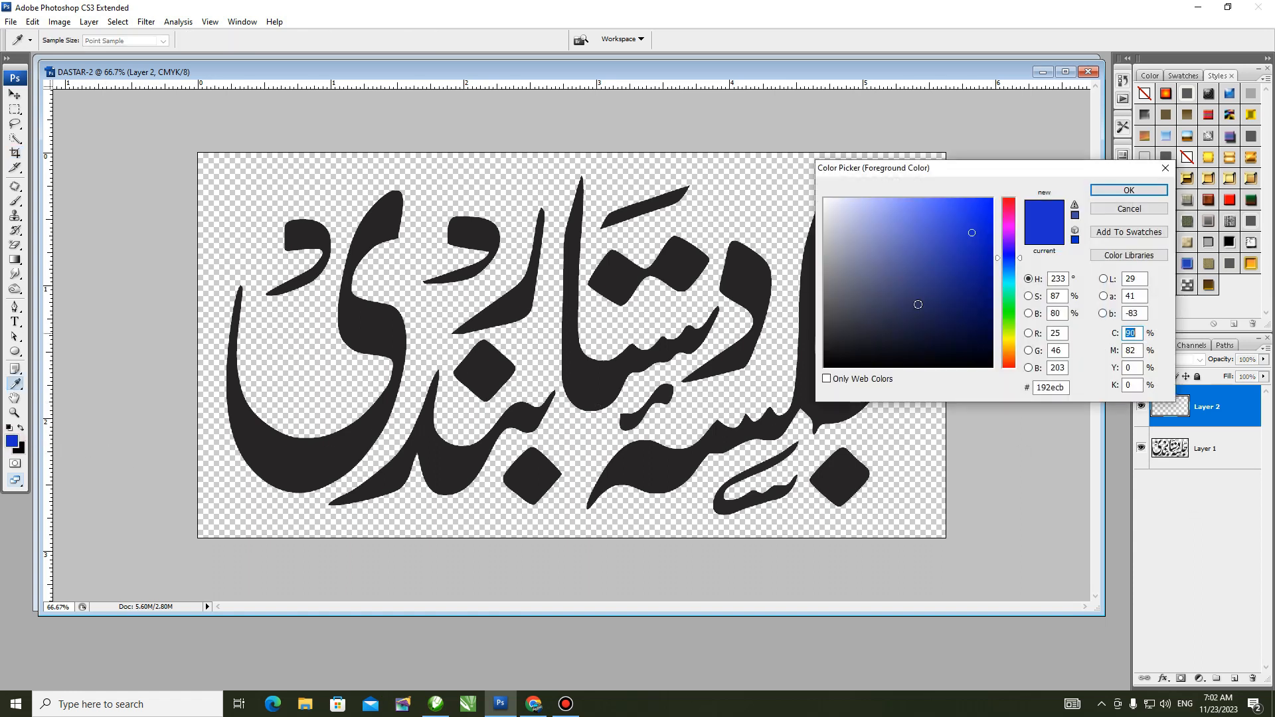
pyautogui.click(1009, 205)
pyautogui.click(977, 224)
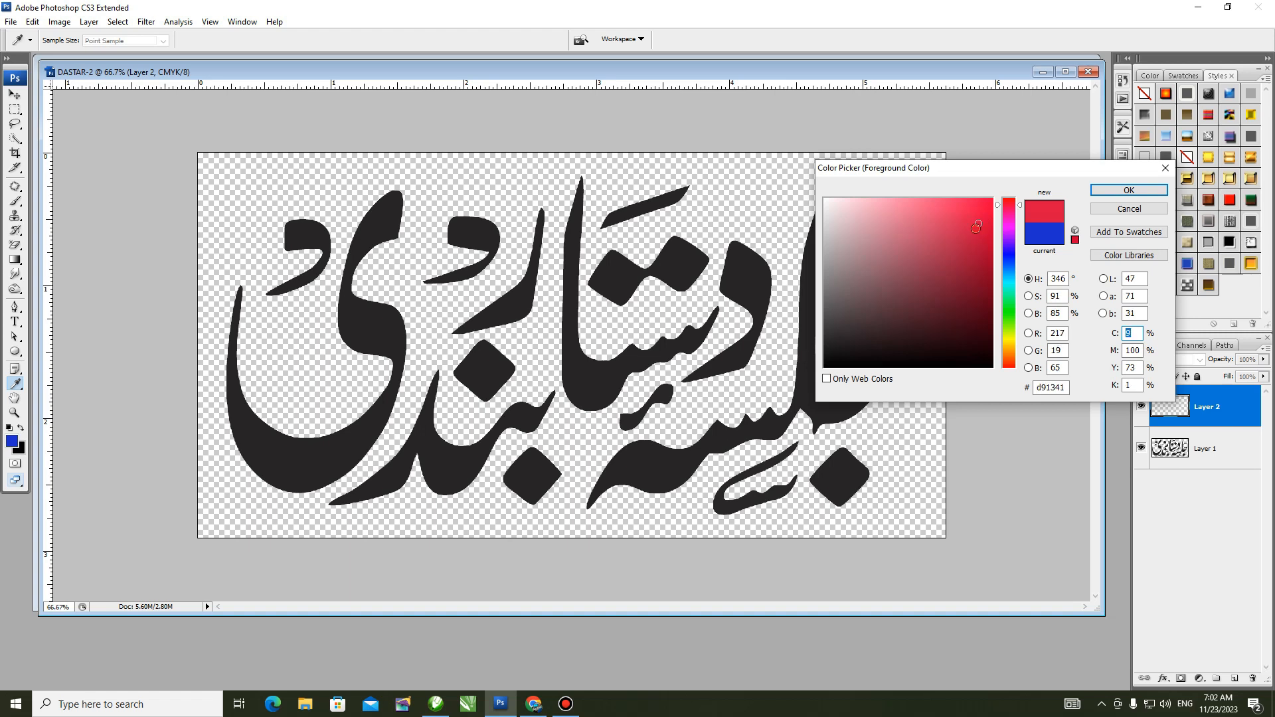
pyautogui.click(1128, 190)
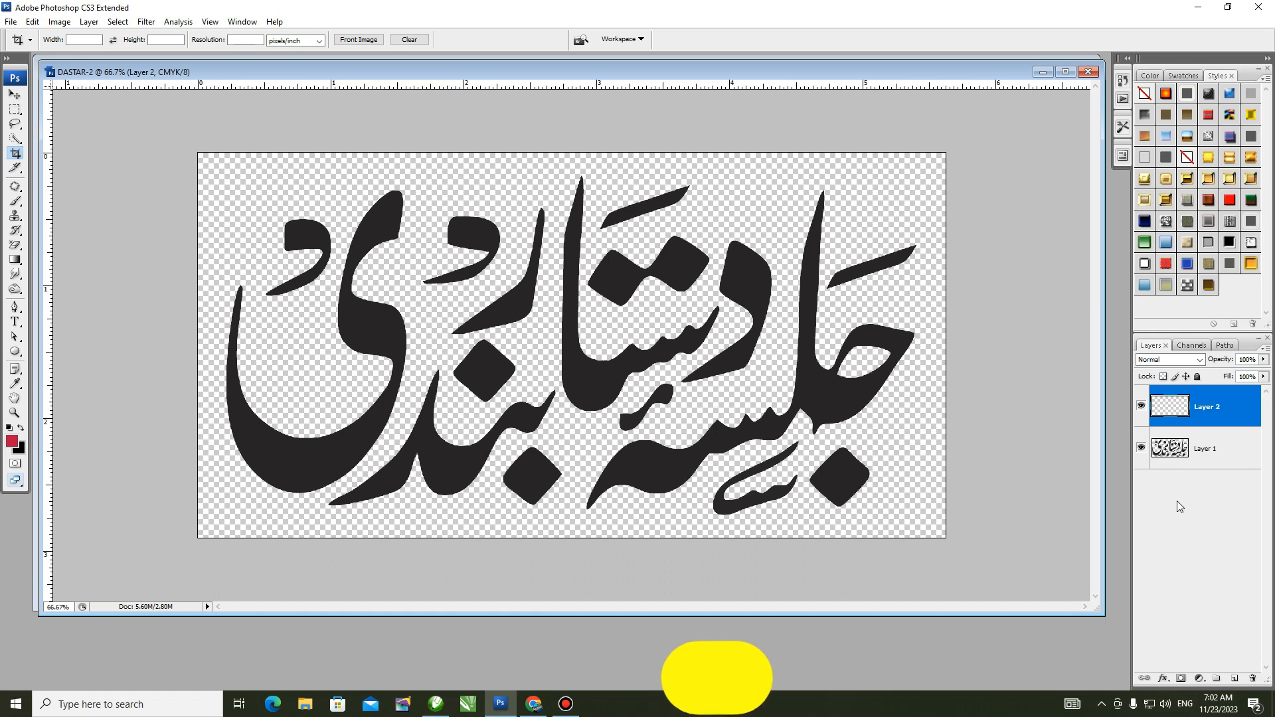
pyautogui.hotkey('alt', 'BackSpace')
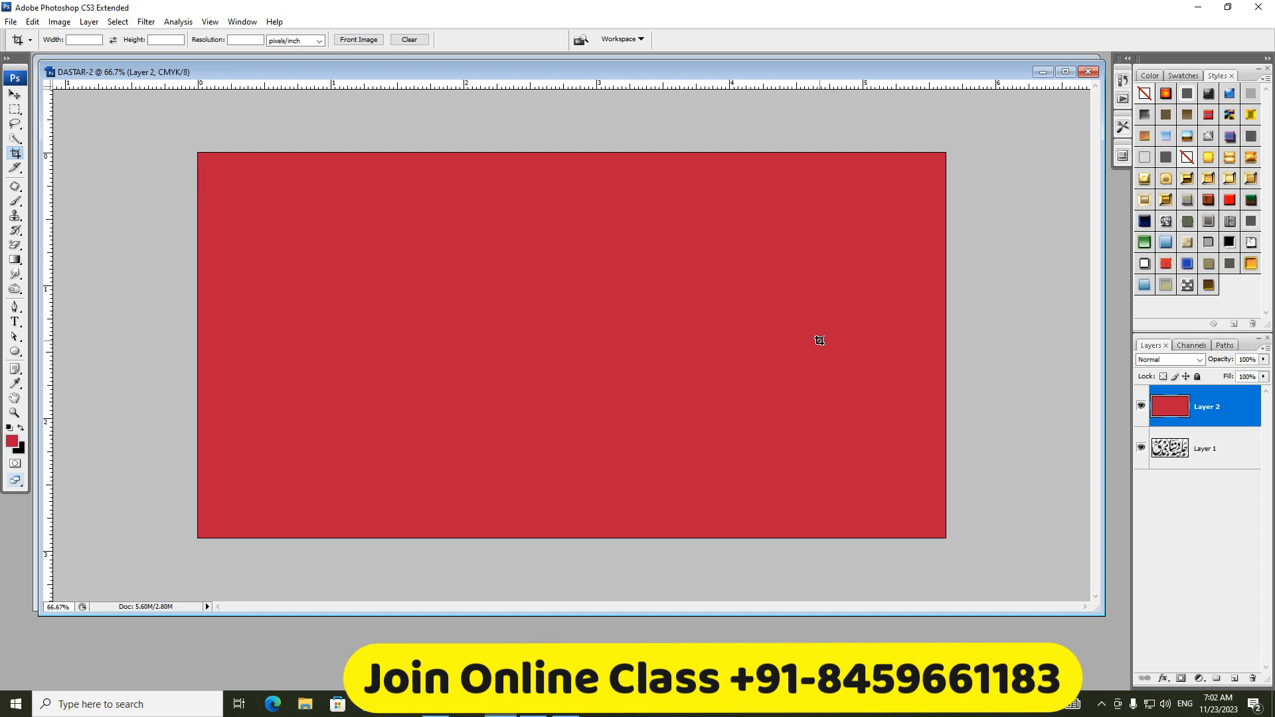
pyautogui.hotkey('ctrl', '[')
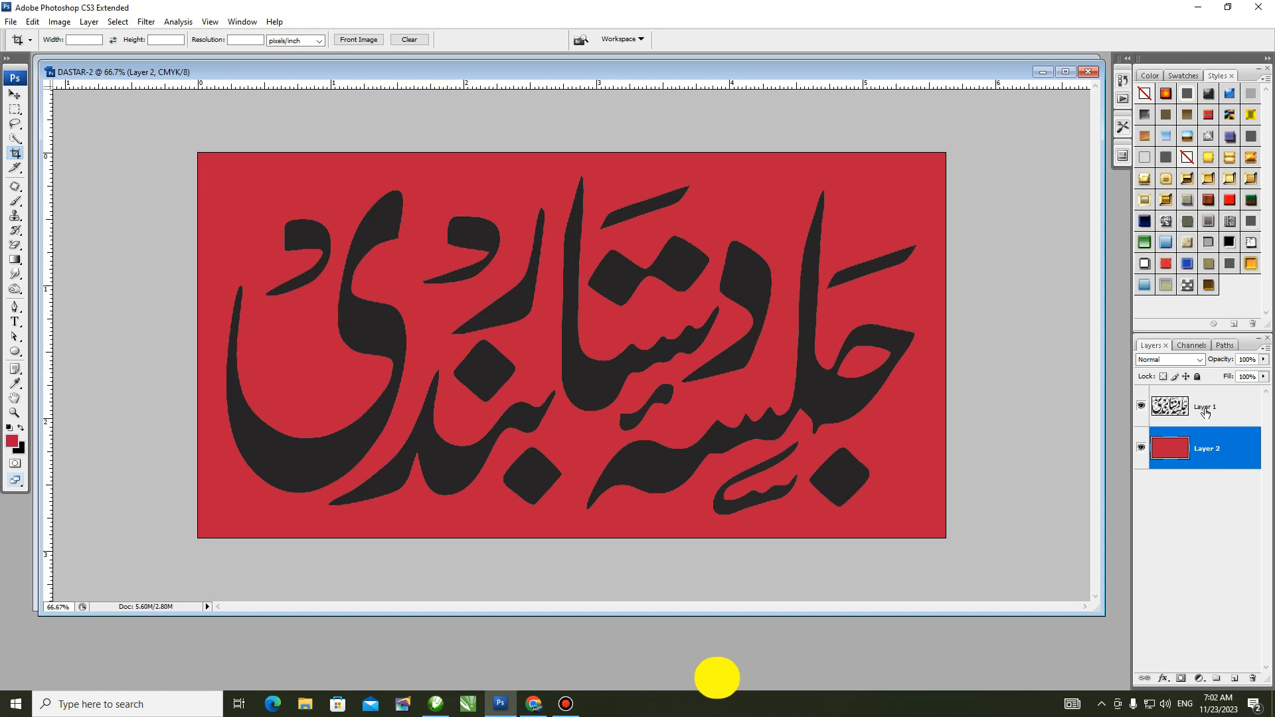
# Apply a white (#ffffff) Color Overlay to the calligraphy on Layer 1
pyautogui.press('v')
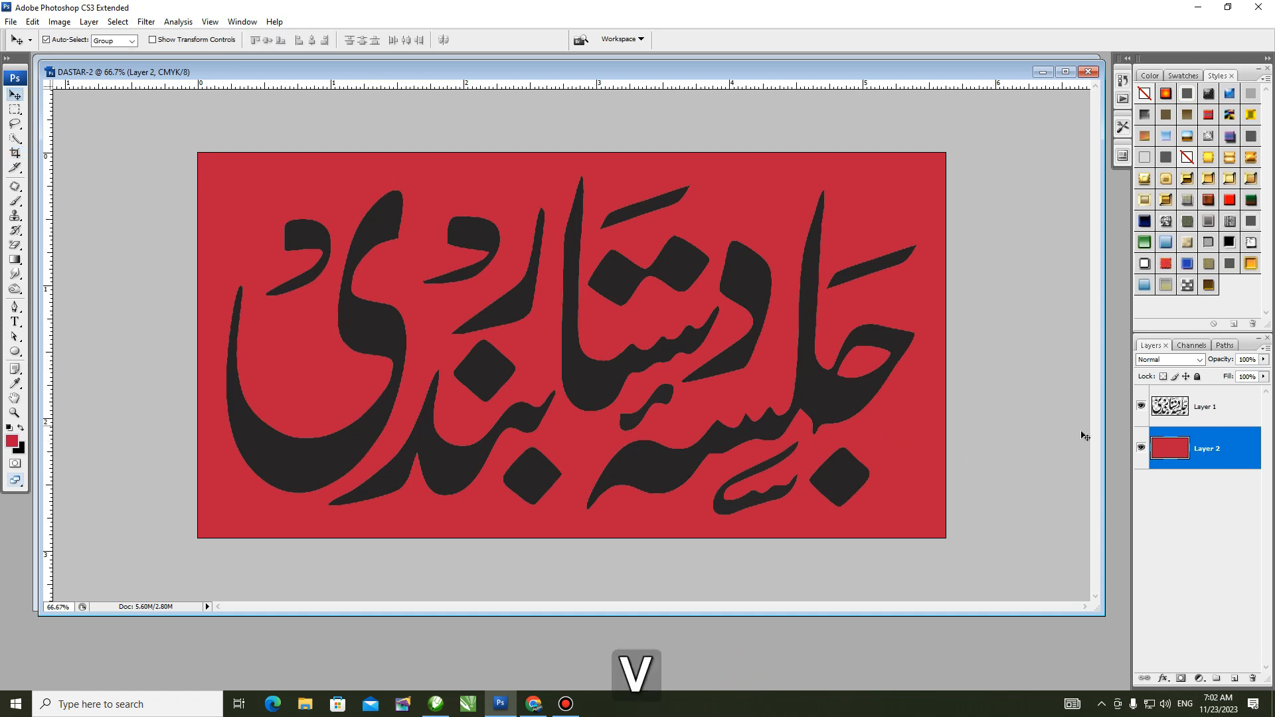
pyautogui.doubleClick(1249, 405)
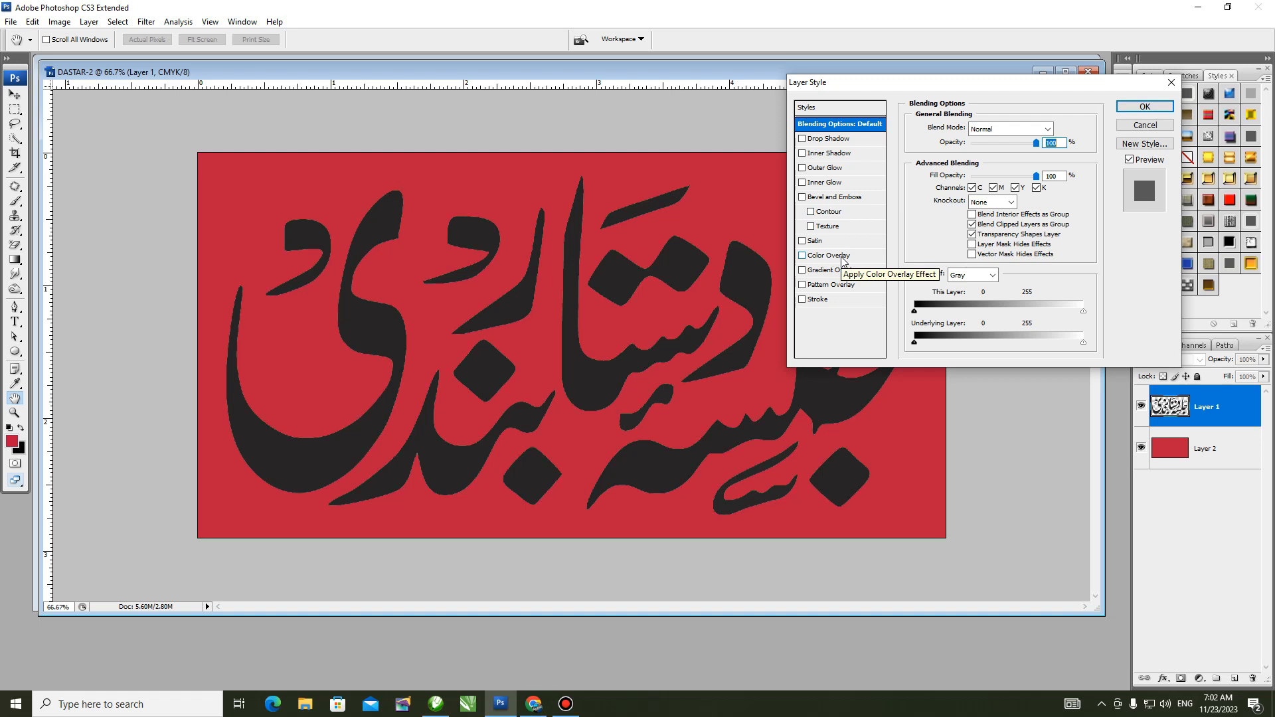
pyautogui.click(843, 258)
pyautogui.click(1051, 129)
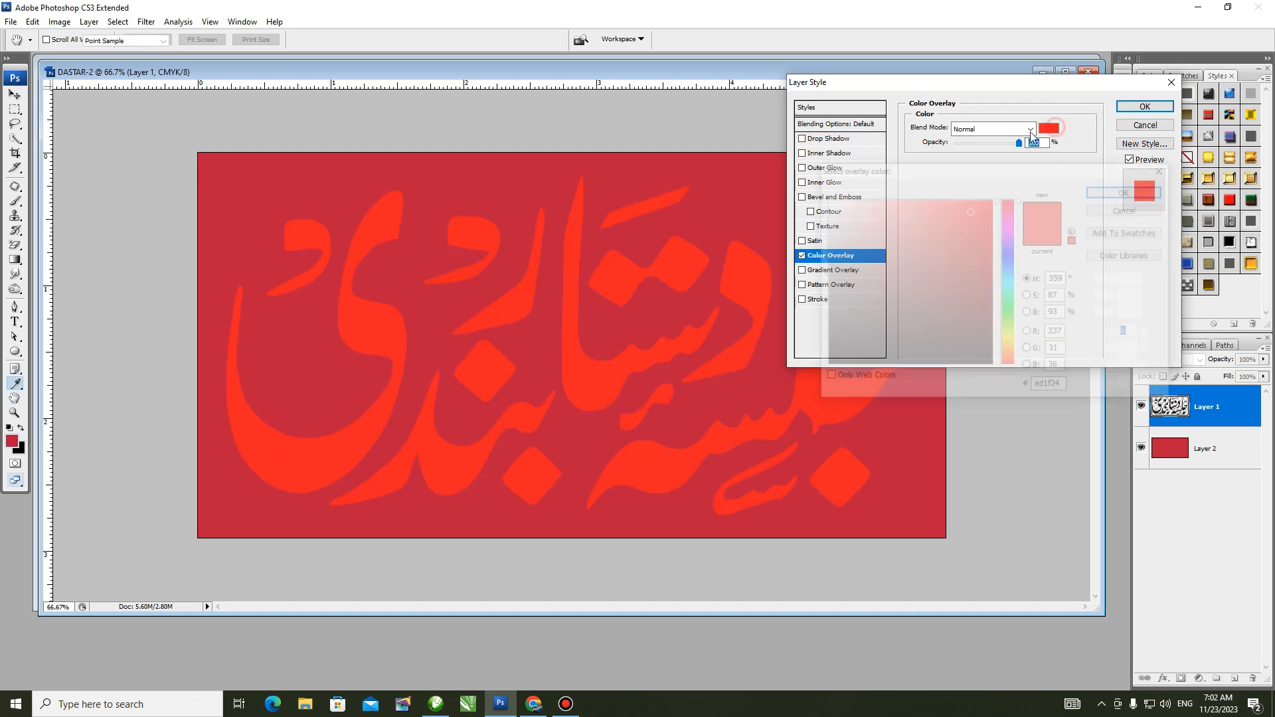
pyautogui.click(826, 200)
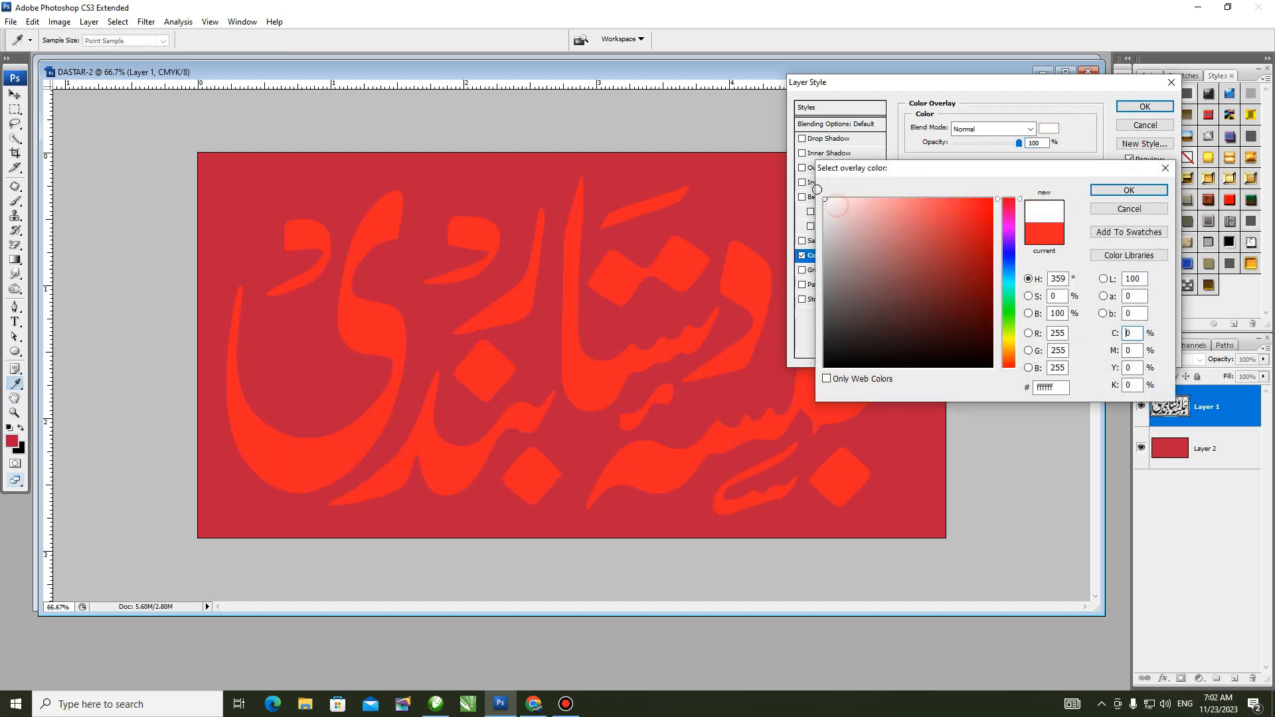
pyautogui.click(1130, 190)
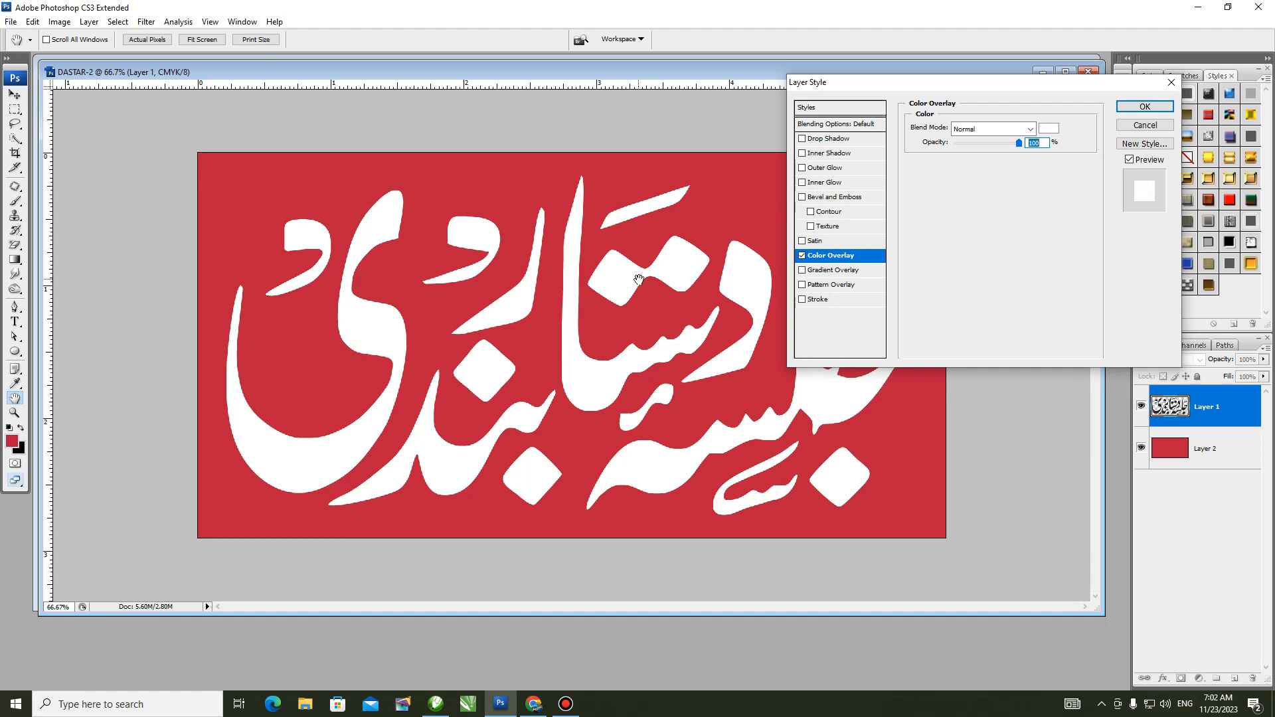
# Add a Bevel and Emboss effect to the calligraphy with a mid-gray shadow color (#7e7b7c)
pyautogui.click(858, 198)
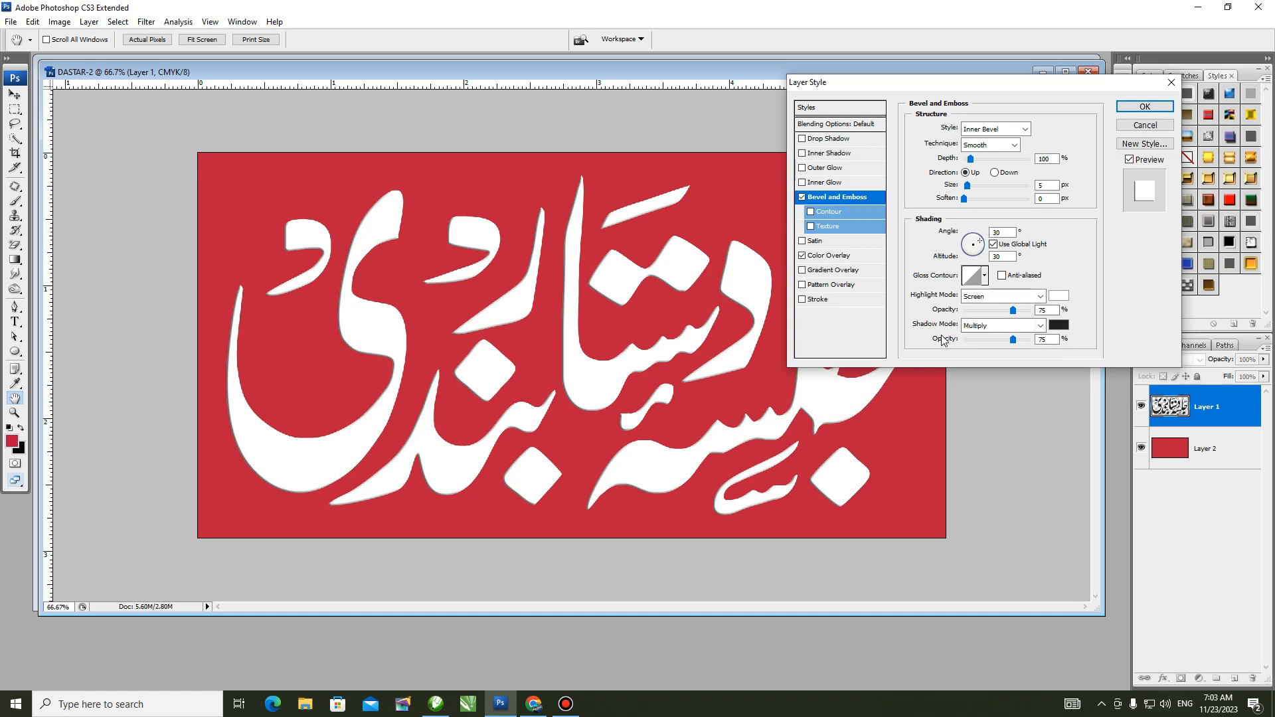
pyautogui.click(1059, 325)
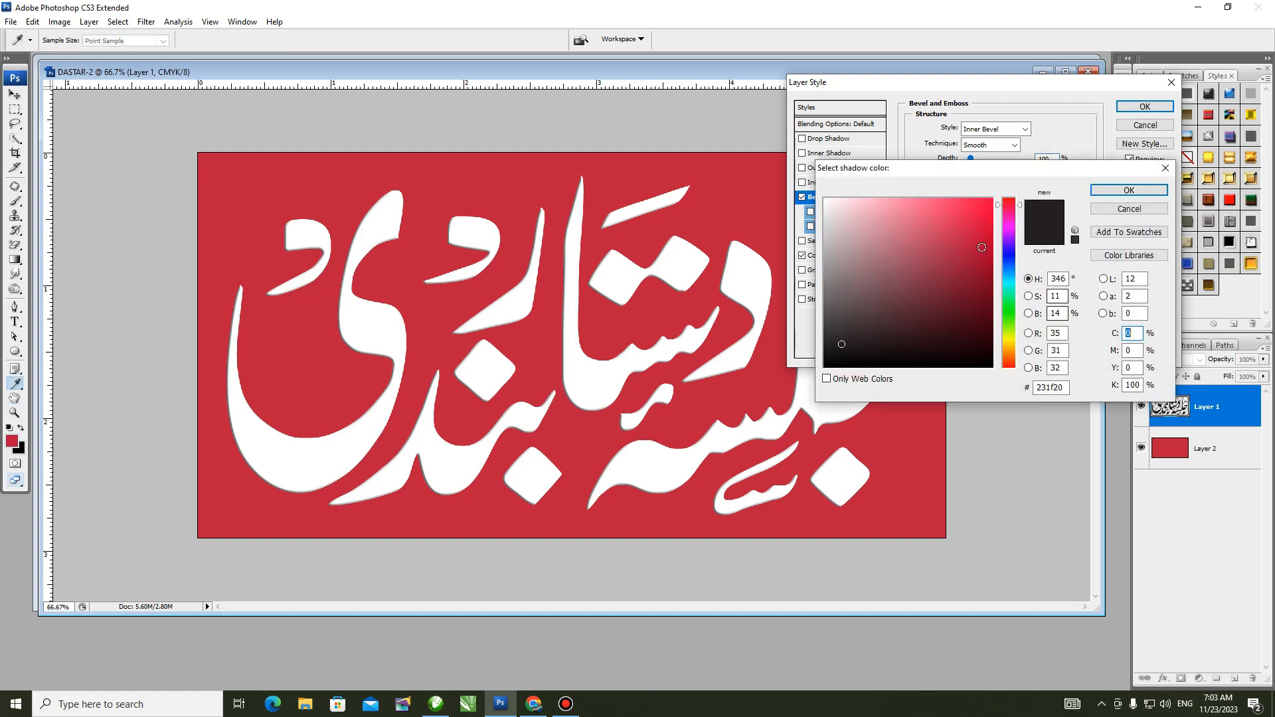
pyautogui.click(828, 289)
pyautogui.click(830, 280)
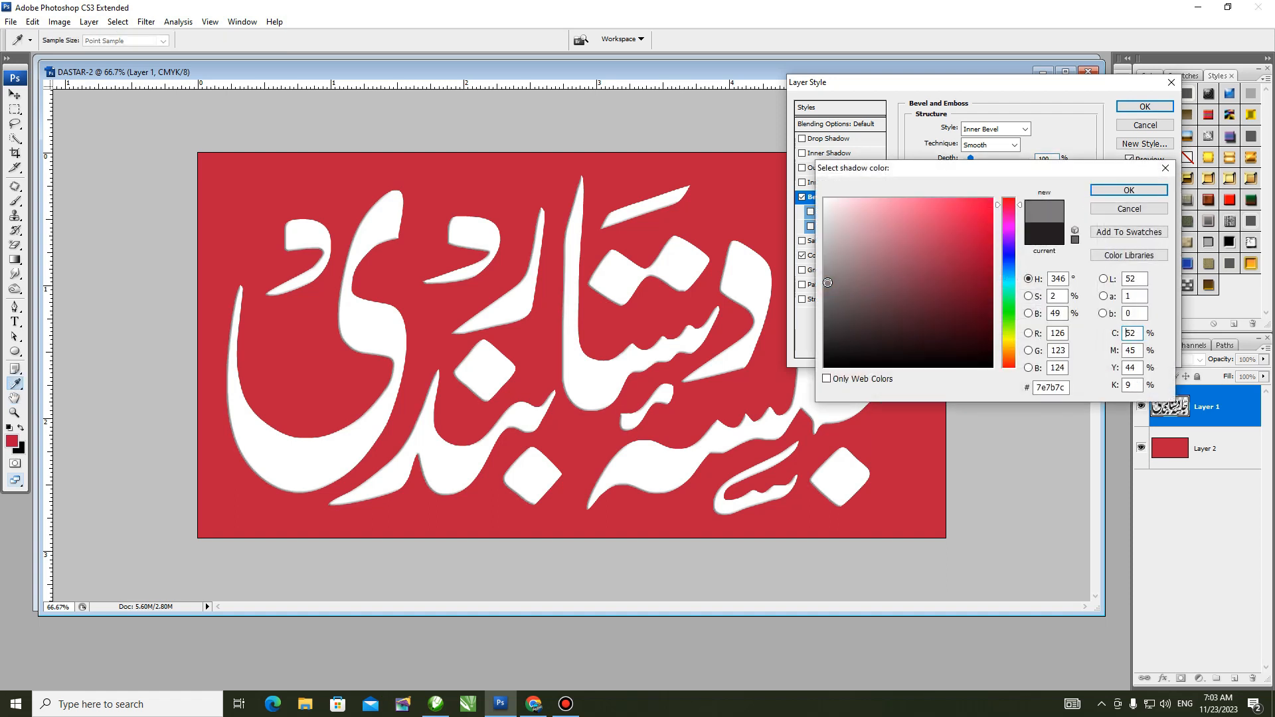
pyautogui.click(1095, 192)
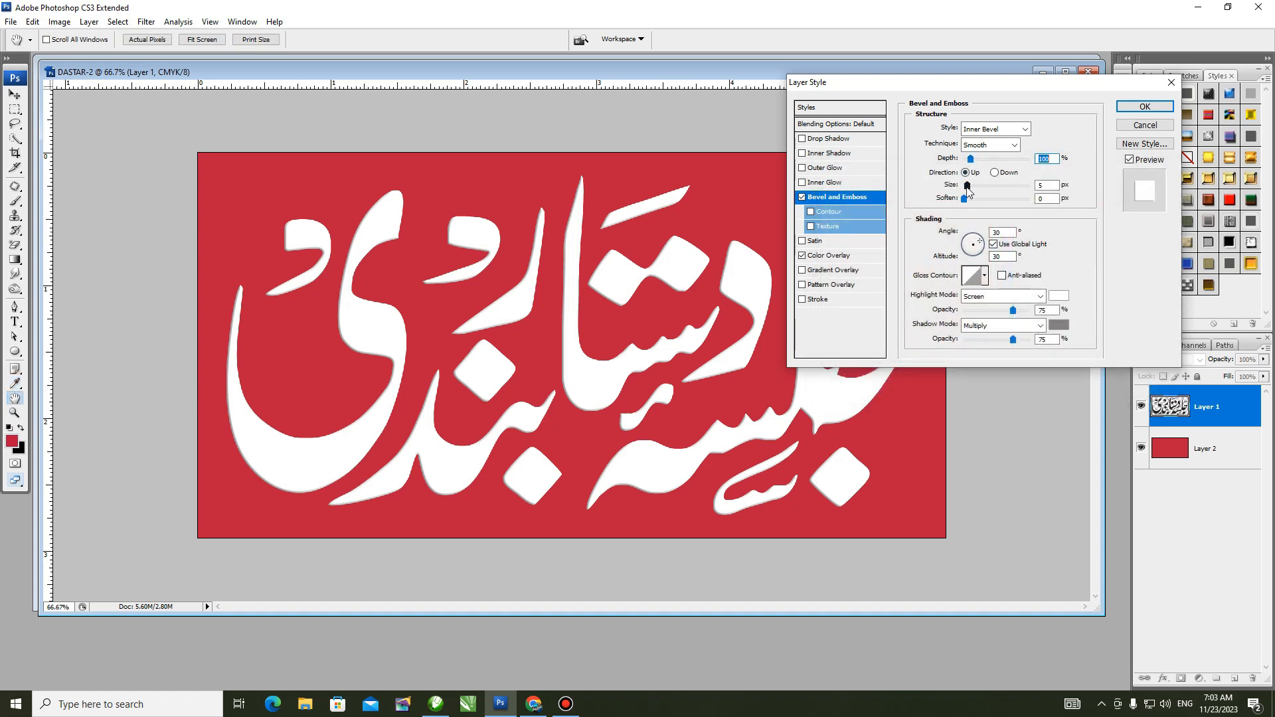
# Set the bevel's depth to 72% and its size to 32 px
pyautogui.moveTo(968, 188); pyautogui.dragTo(973, 188)
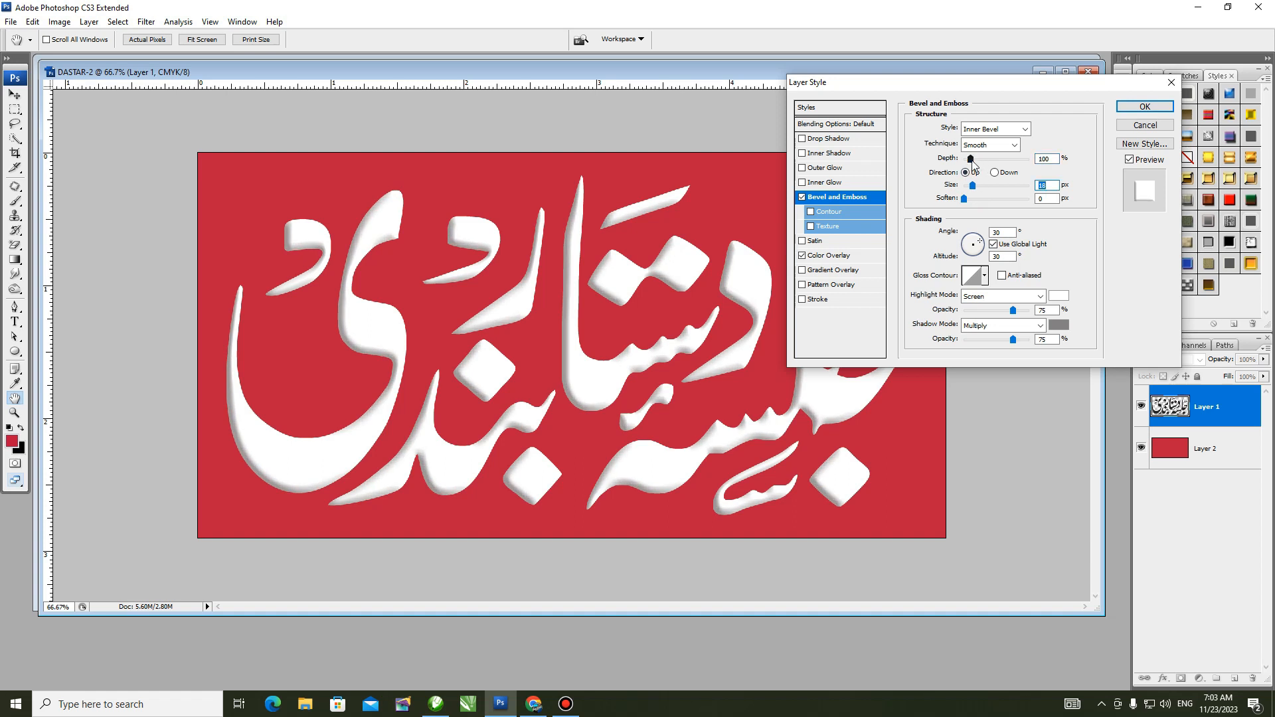
pyautogui.moveTo(971, 161); pyautogui.dragTo(973, 160)
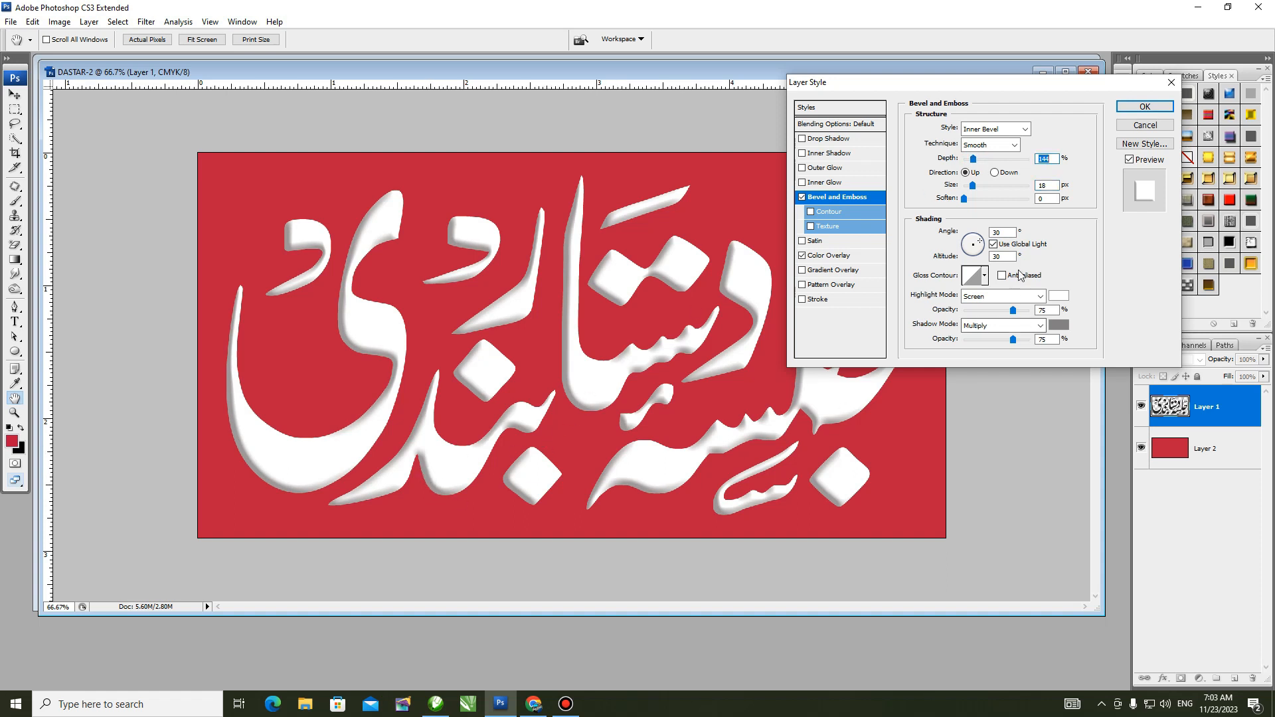
pyautogui.moveTo(973, 186); pyautogui.dragTo(975, 189)
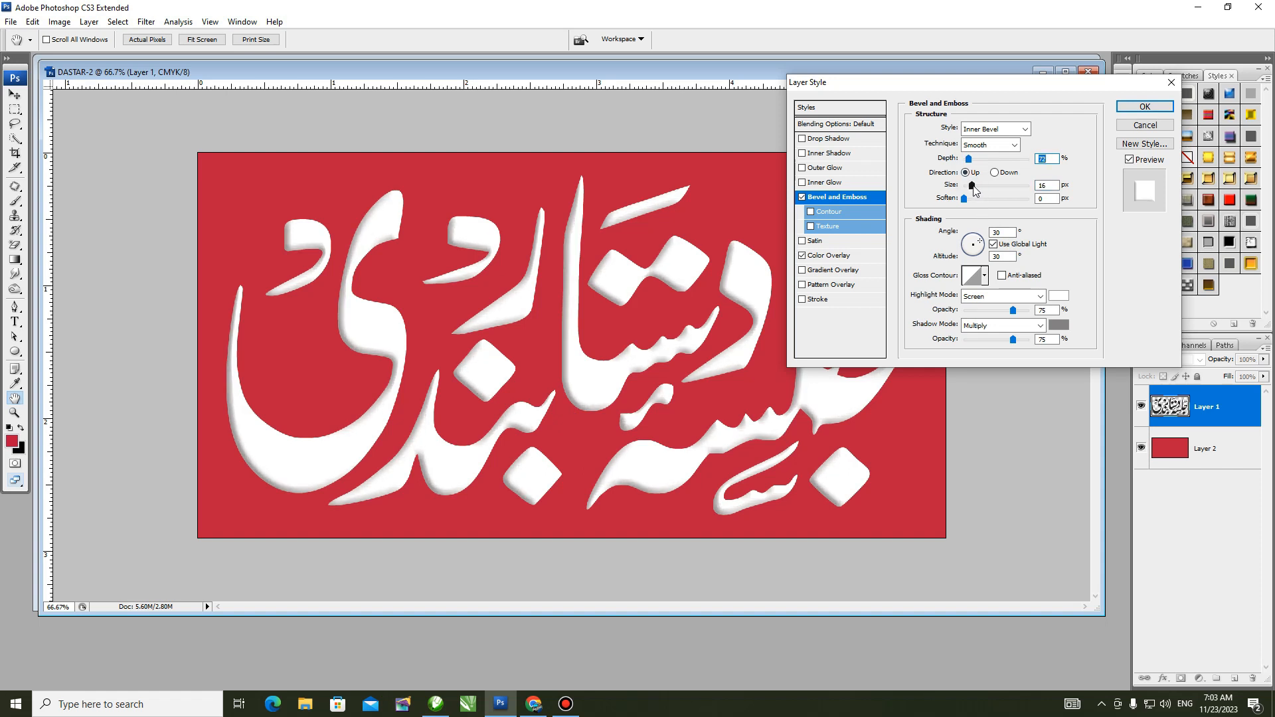
pyautogui.moveTo(972, 187); pyautogui.dragTo(977, 189)
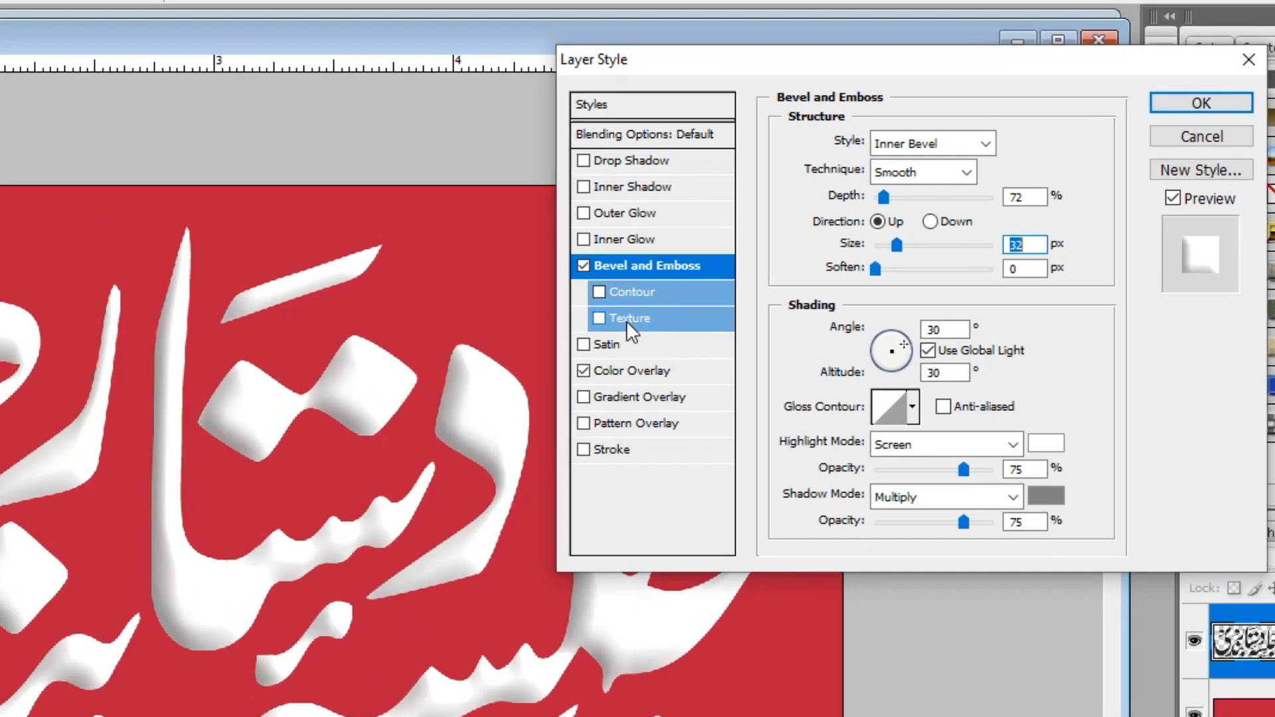
# Enable Texture for the bevel, try several patterns, and choose the pale rough-surface pattern directly below Marbled
pyautogui.click(600, 317)
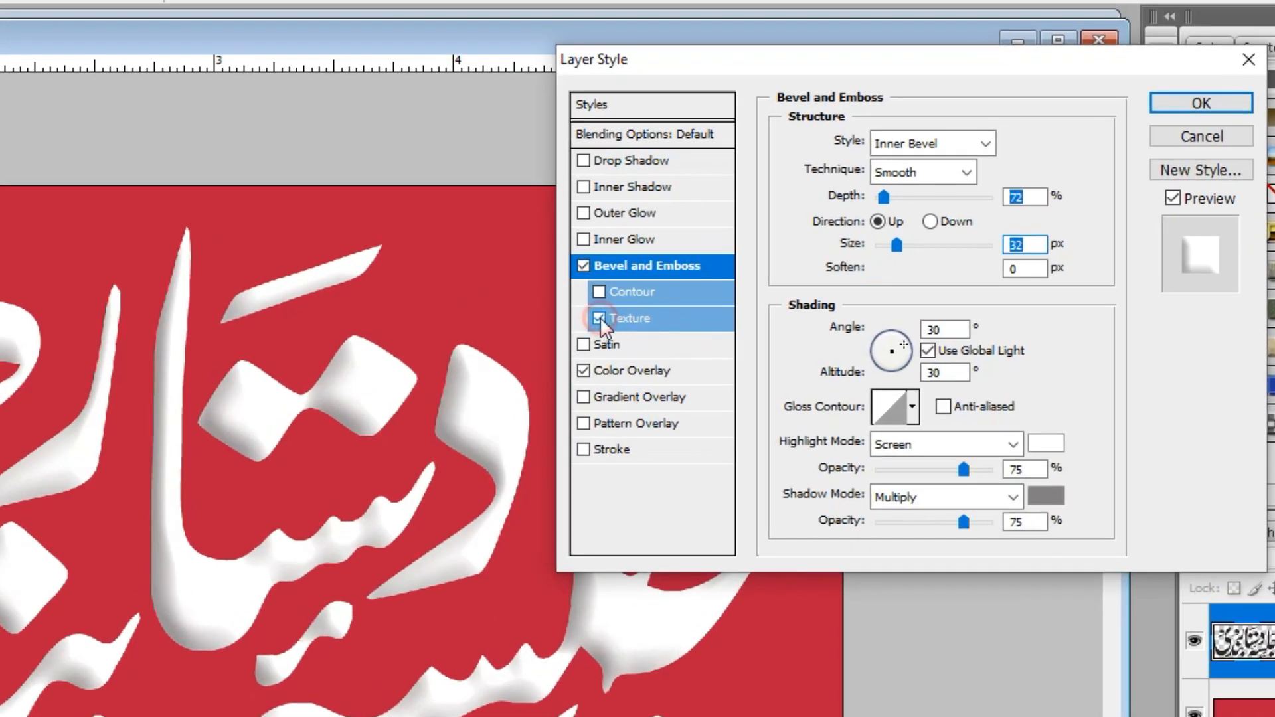
pyautogui.click(665, 318)
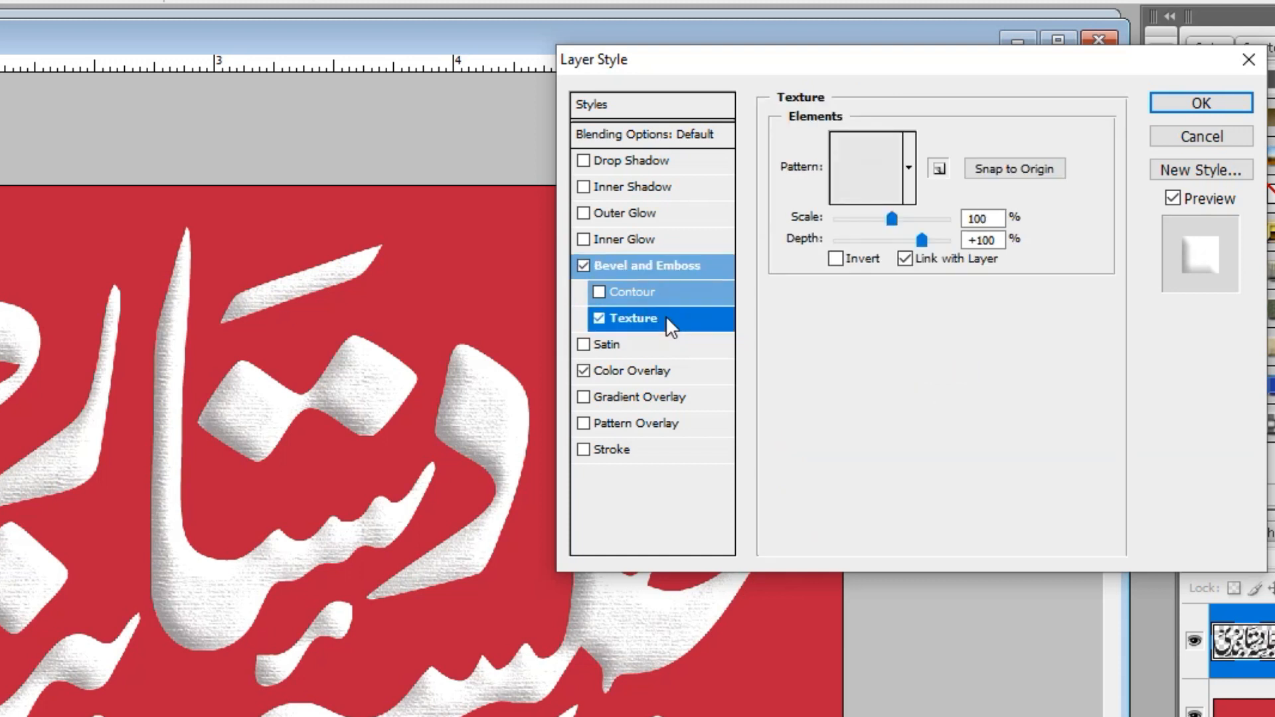
pyautogui.click(908, 167)
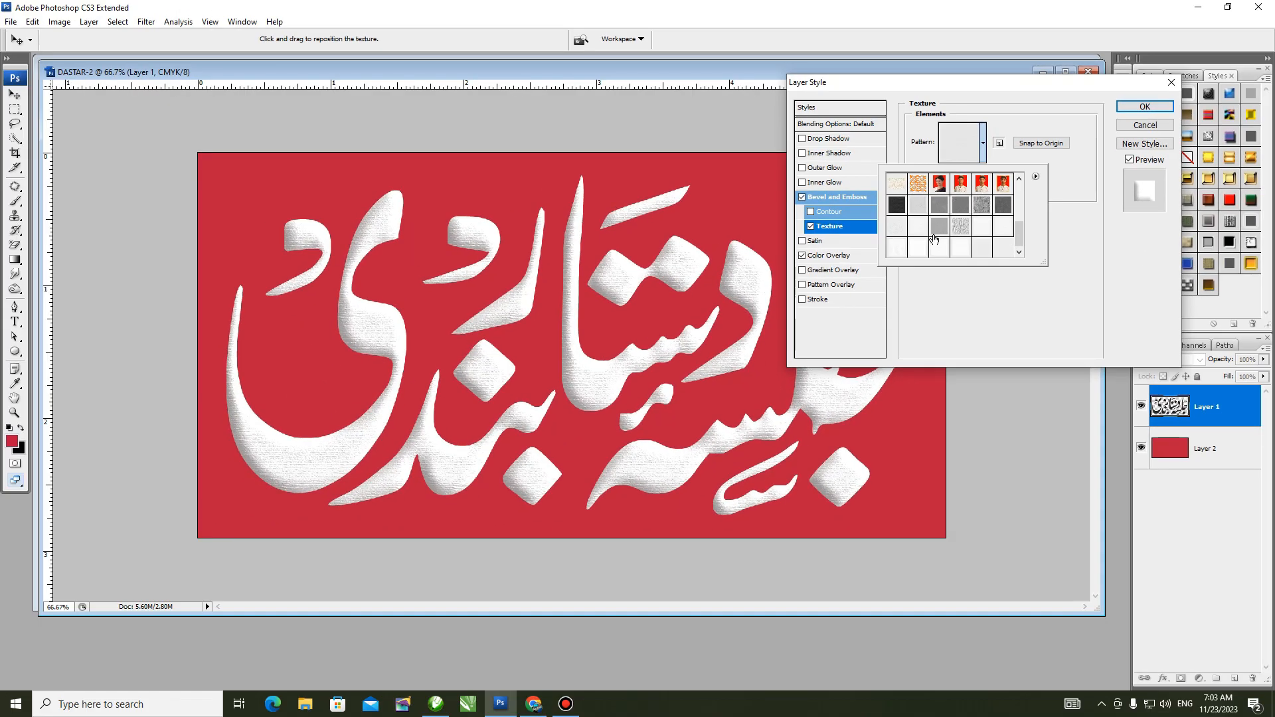
pyautogui.click(1036, 176)
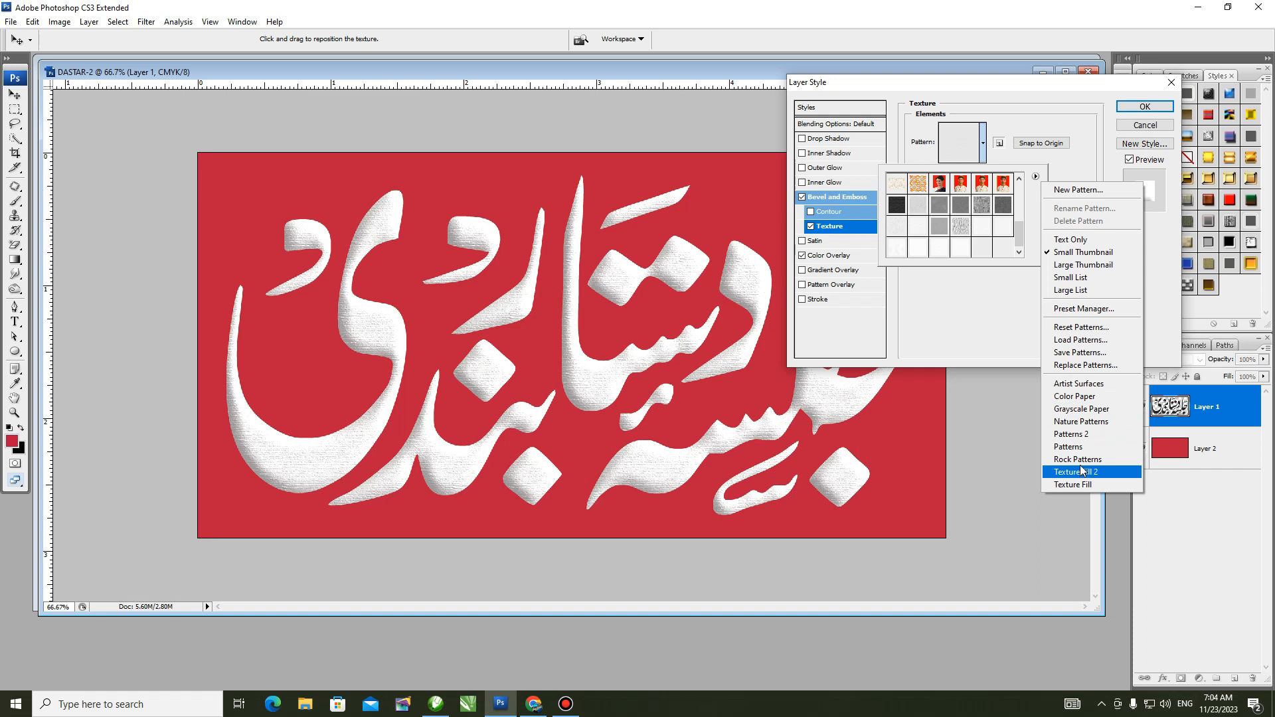
pyautogui.click(958, 287)
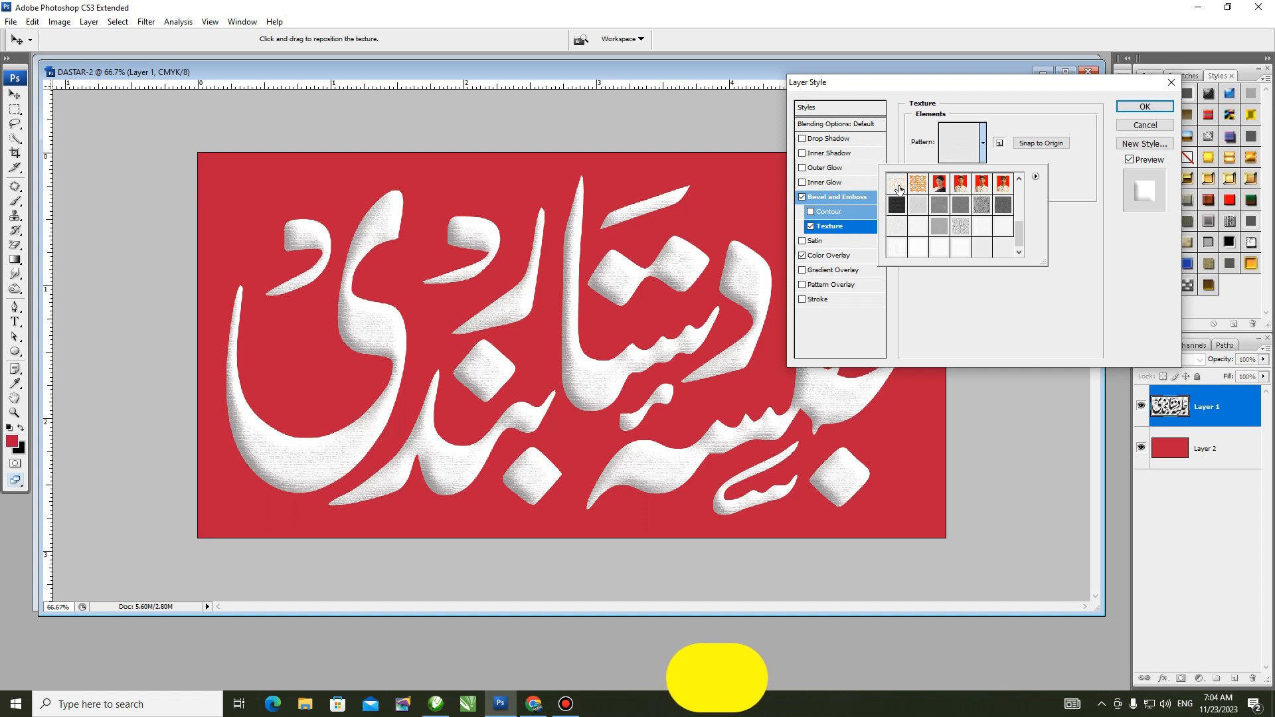
pyautogui.click(899, 187)
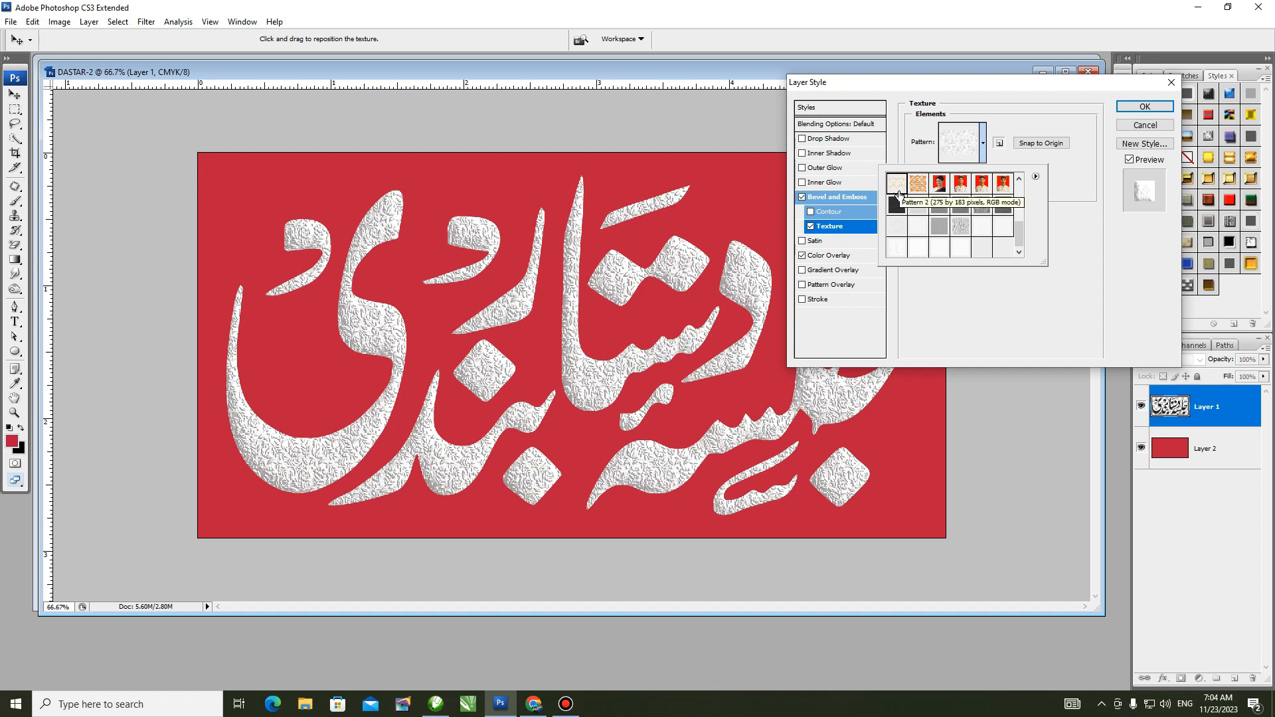
pyautogui.click(897, 204)
pyautogui.click(898, 230)
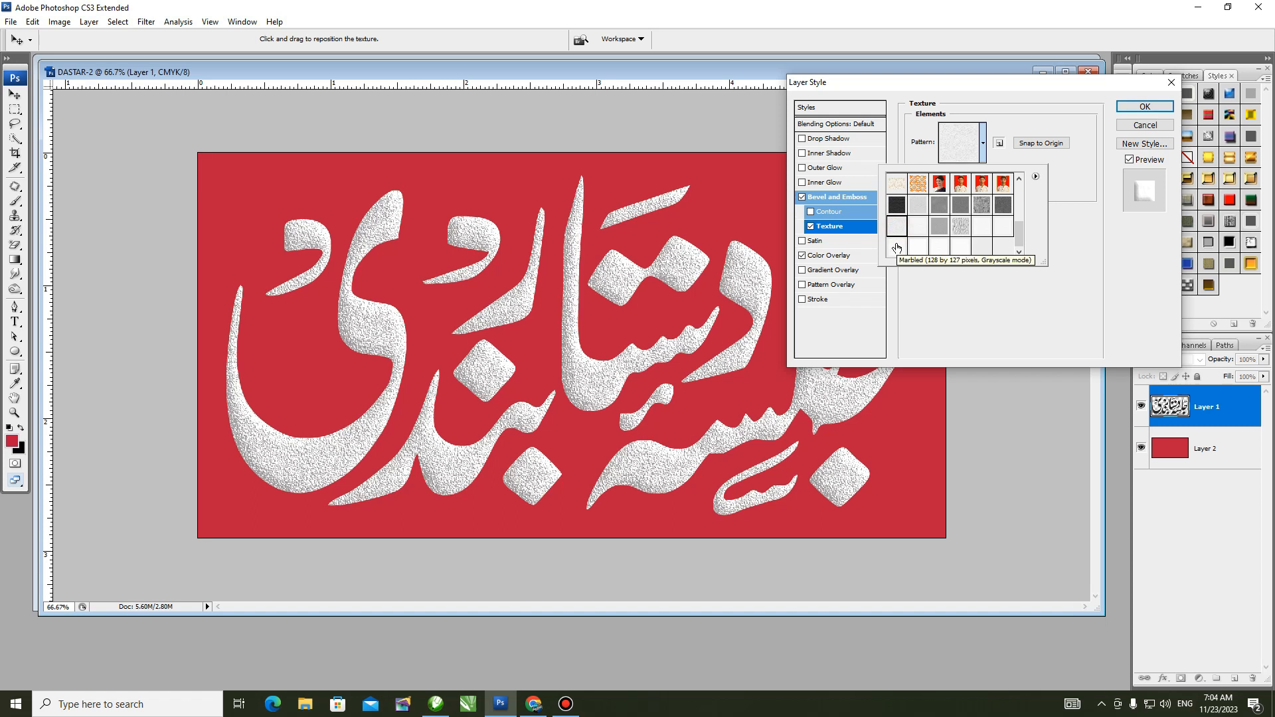
pyautogui.click(897, 248)
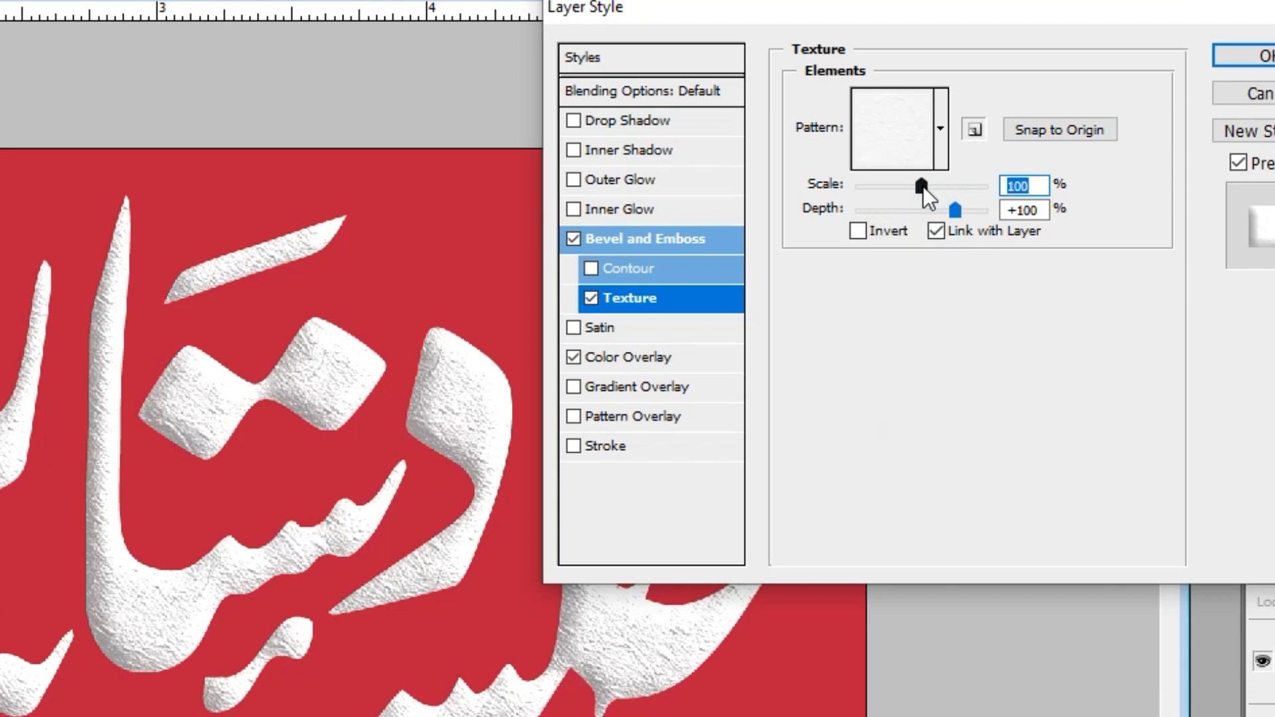
# Set the texture's scale to 128% and lower its depth to a faint positive value
pyautogui.moveTo(924, 186)
pyautogui.mouseDown()
pyautogui.moveTo(895, 188)
pyautogui.moveTo(925, 189)
pyautogui.mouseUp()
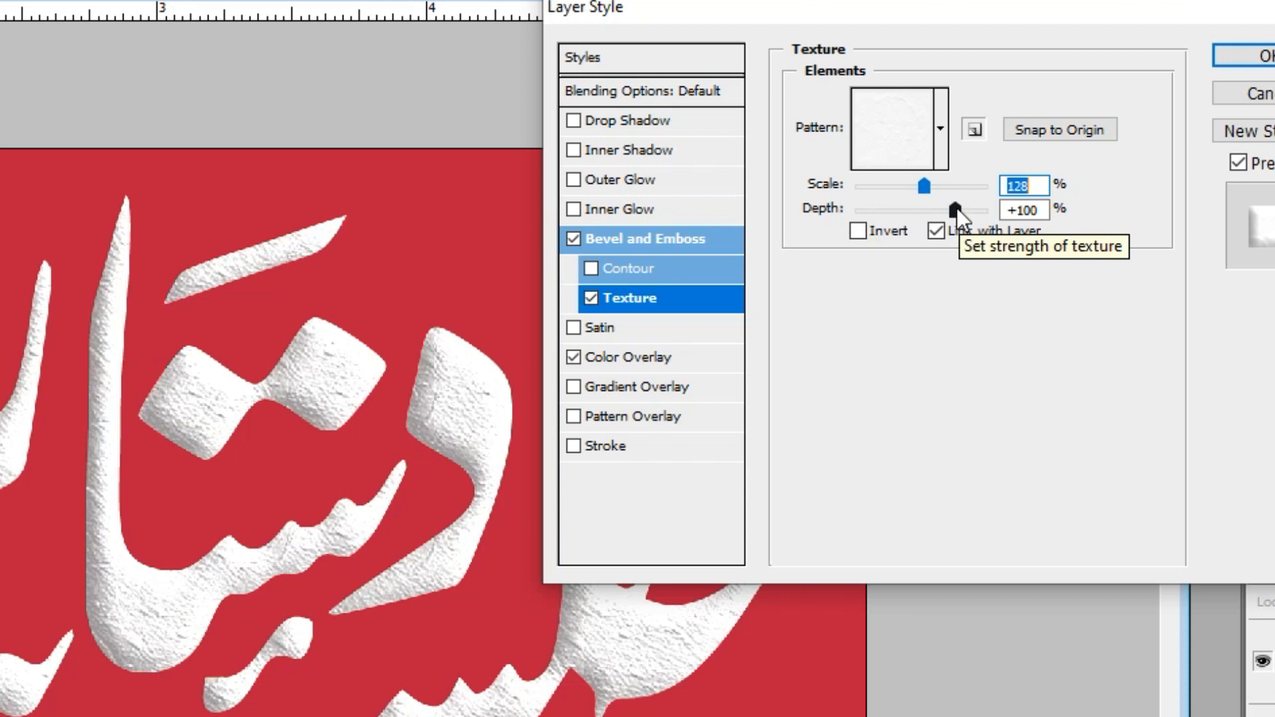
pyautogui.moveTo(956, 207); pyautogui.dragTo(959, 208)
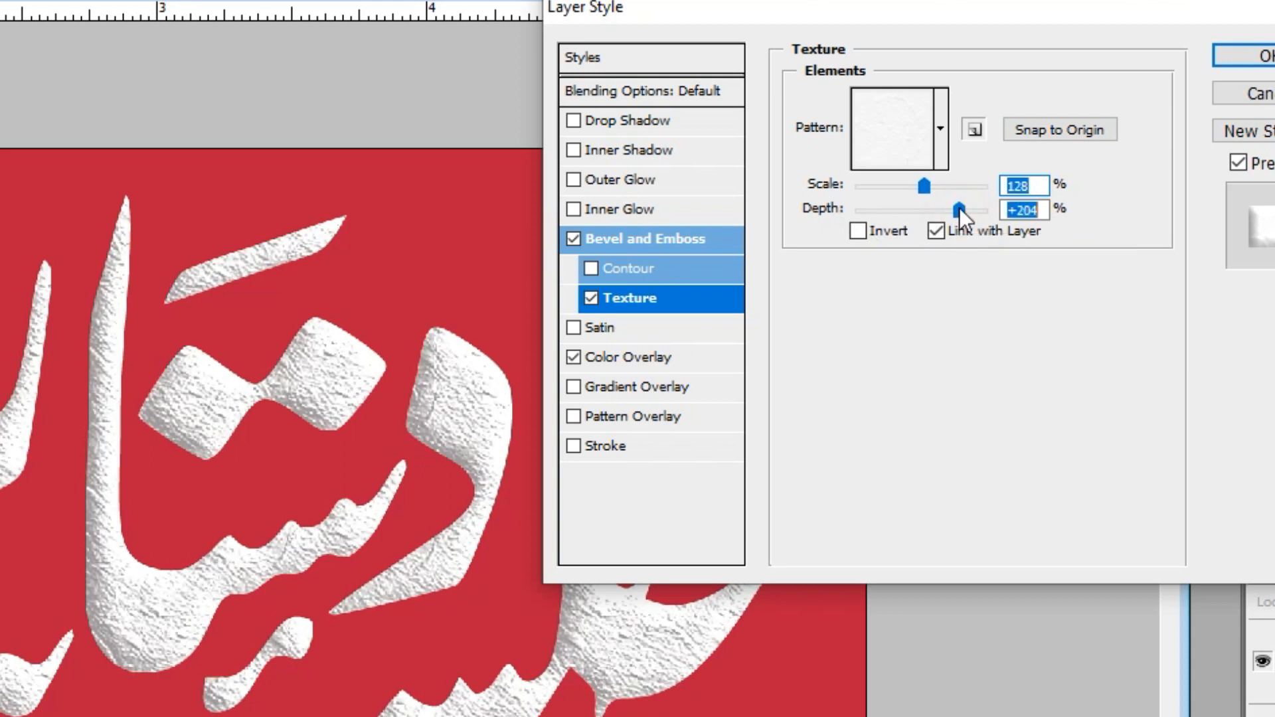
pyautogui.moveTo(959, 208); pyautogui.dragTo(936, 210)
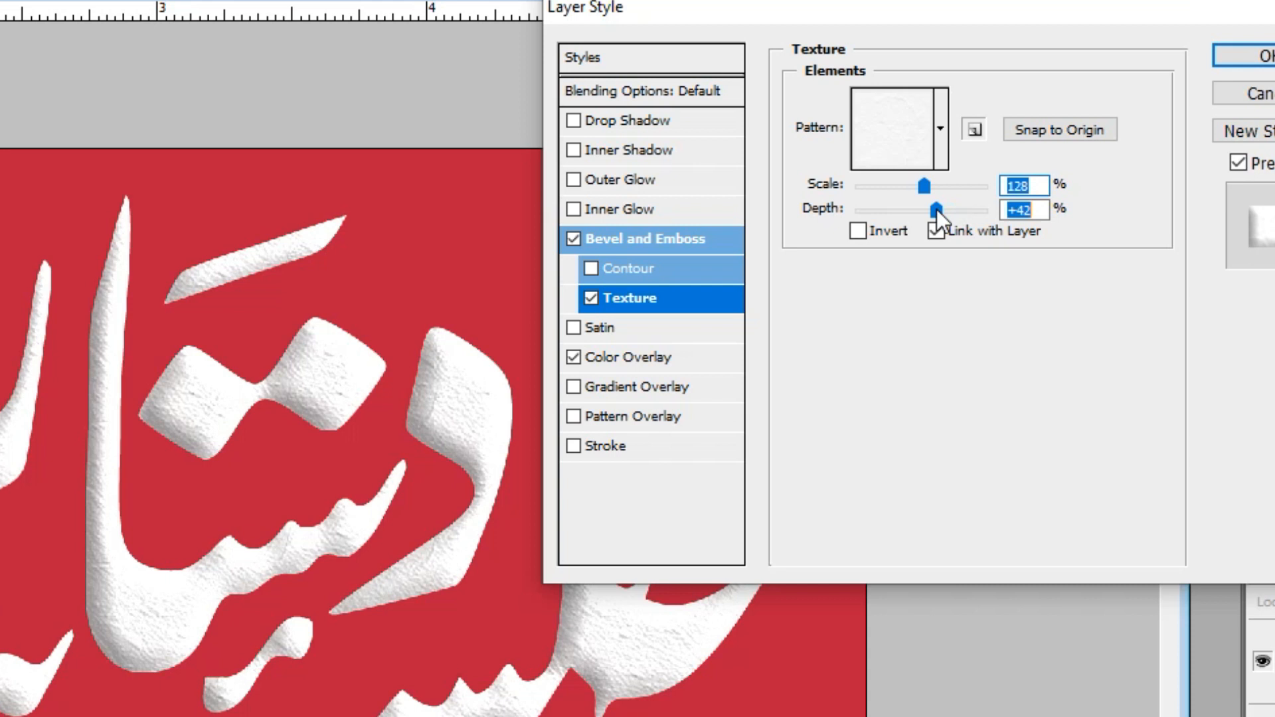
pyautogui.moveTo(936, 209); pyautogui.dragTo(928, 209)
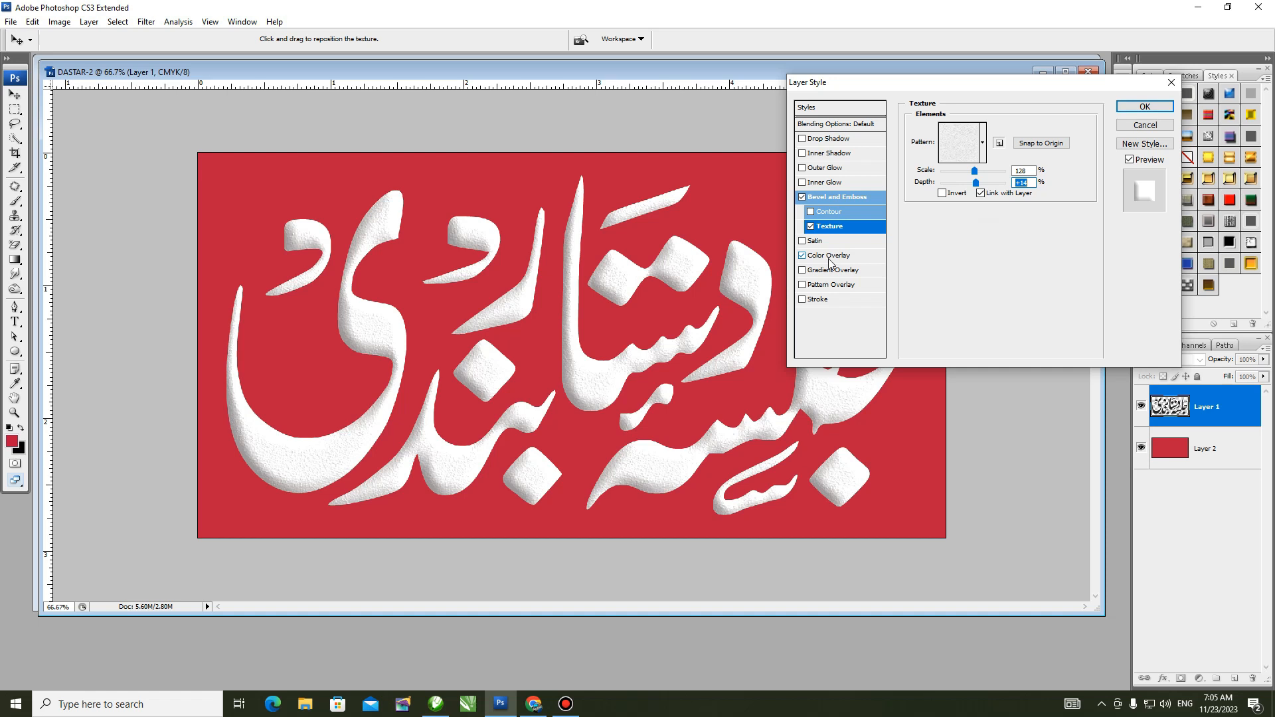
# Add a Stroke effect to the calligraphy and set its fill type to Gradient
pyautogui.click(818, 300)
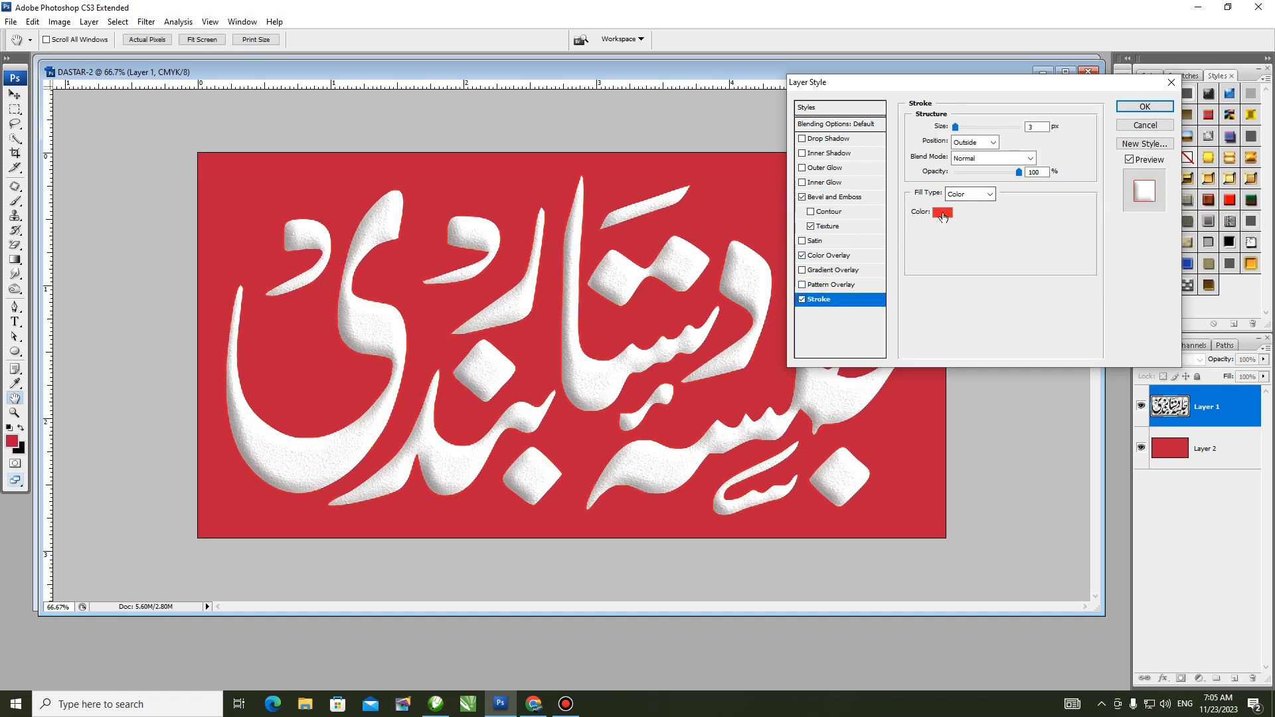
pyautogui.click(986, 194)
pyautogui.click(971, 219)
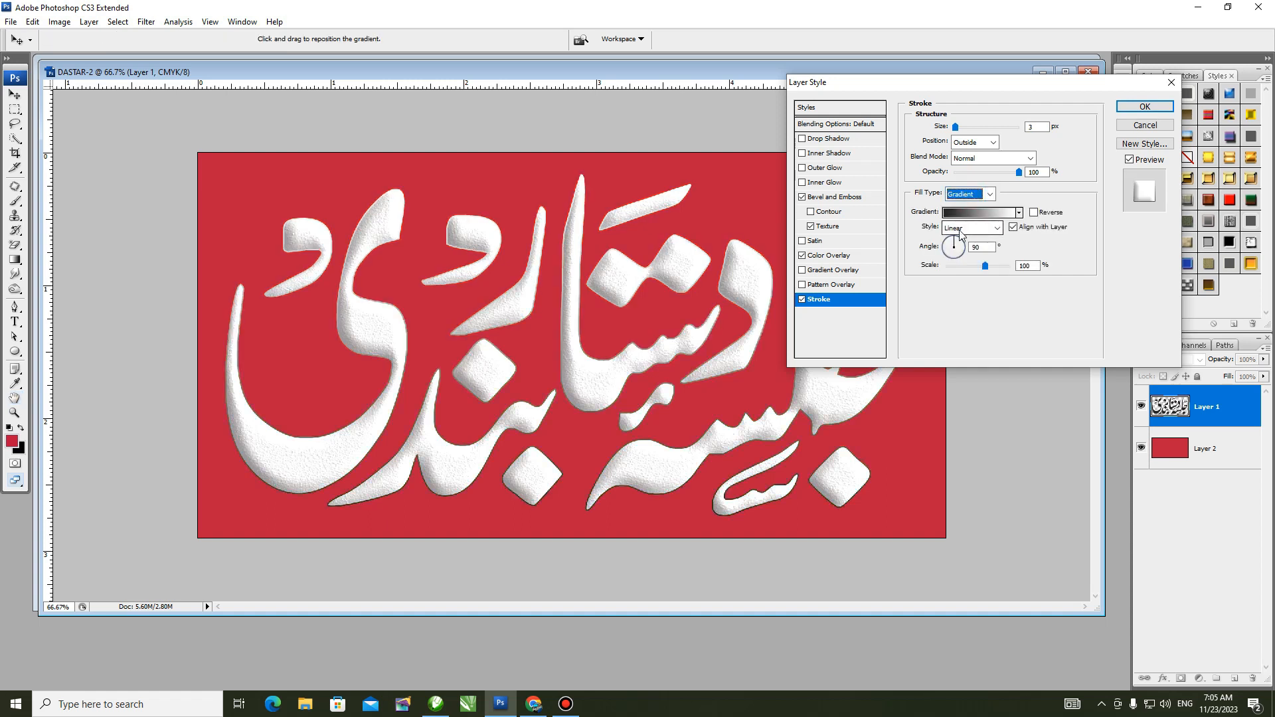
# Set the stroke gradient's start stop to dark red 7a162a, sampling the red background and darkening it
pyautogui.click(980, 212)
pyautogui.click(947, 376)
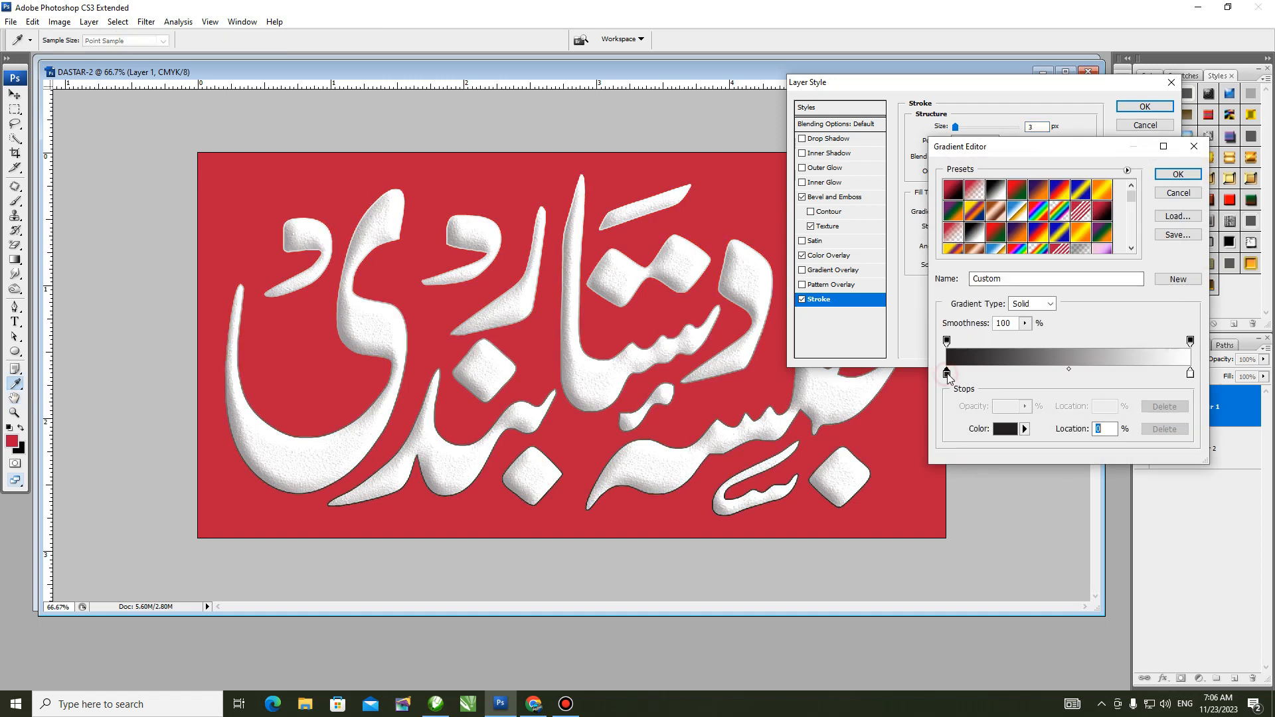
pyautogui.click(1005, 429)
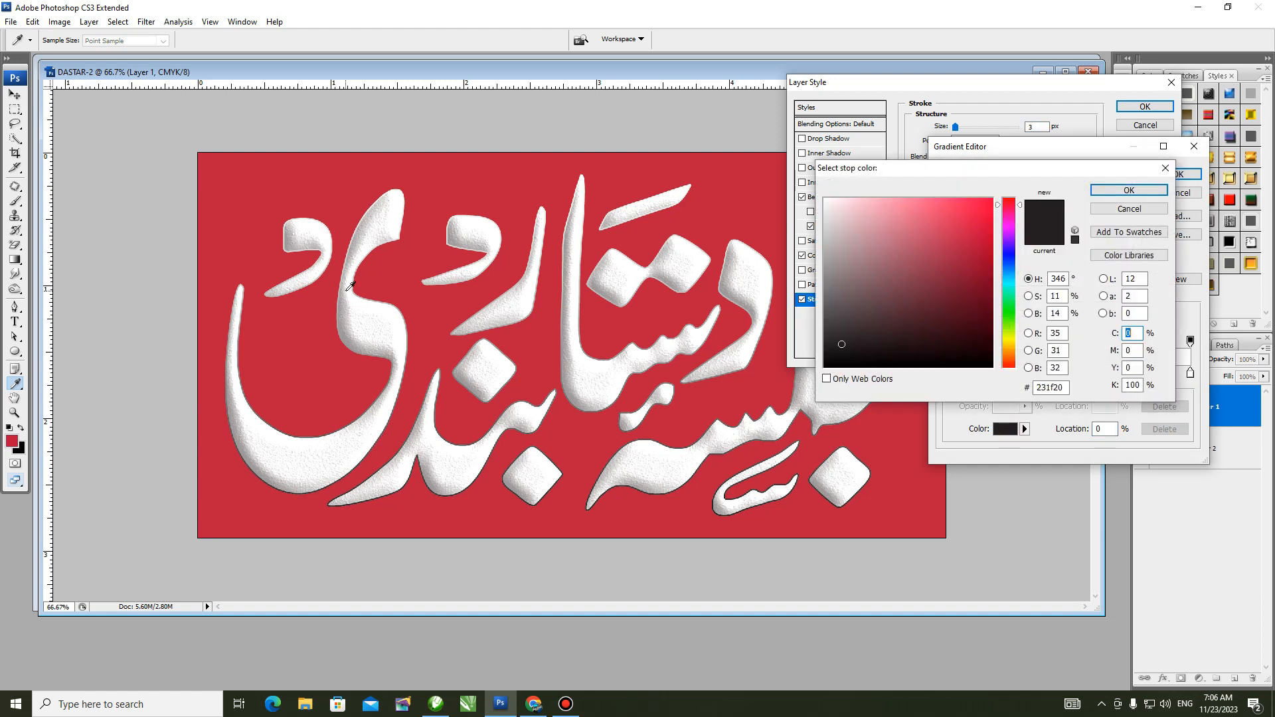
pyautogui.click(434, 516)
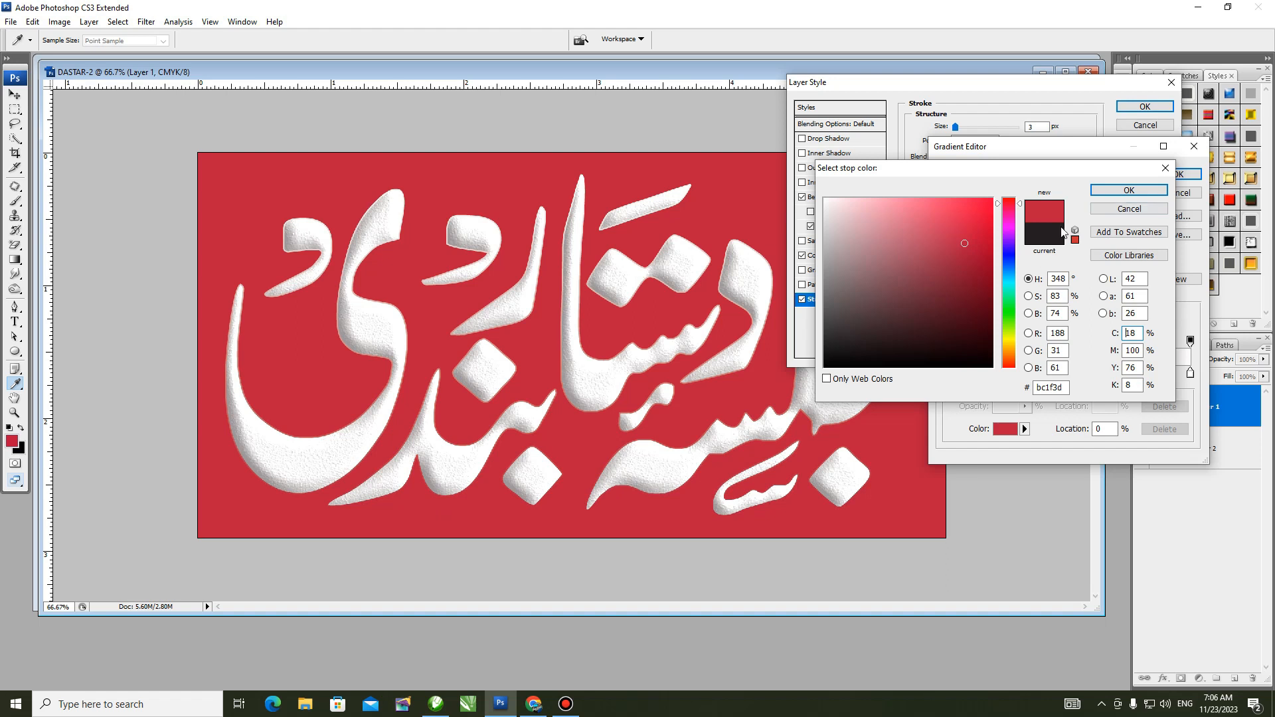
pyautogui.moveTo(965, 262); pyautogui.dragTo(962, 286)
pyautogui.click(1129, 190)
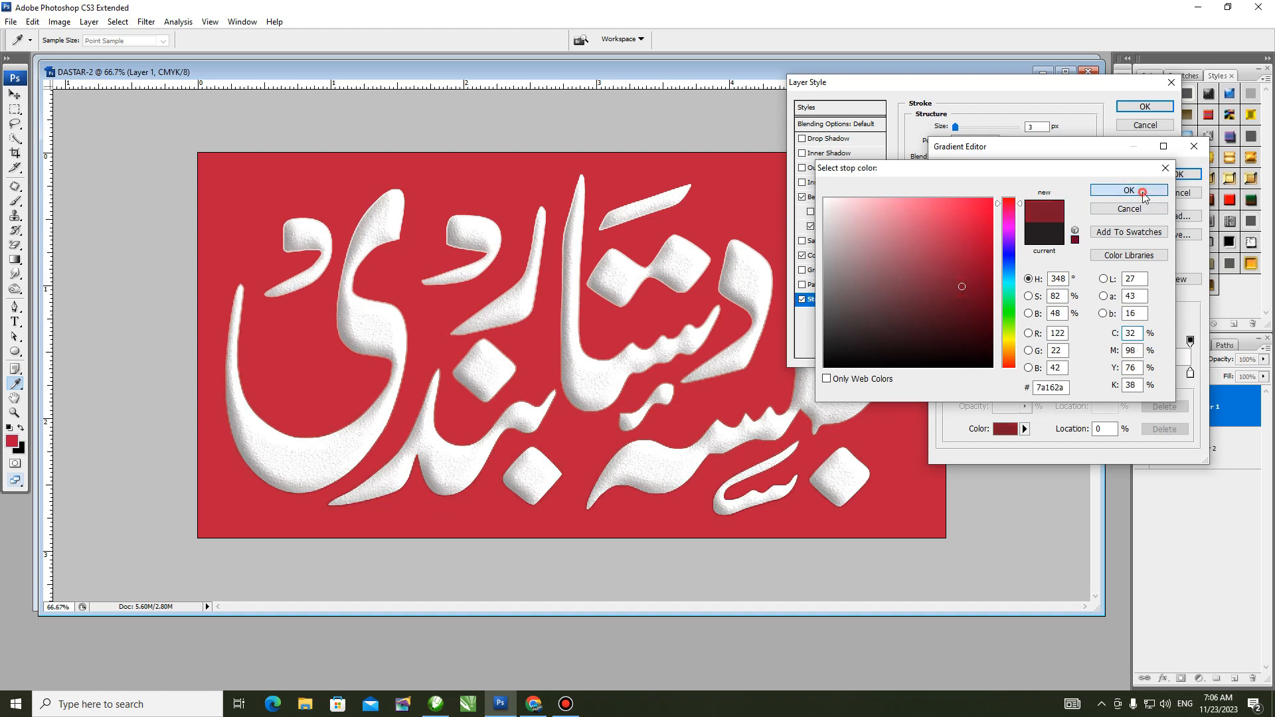
# Set the stroke gradient's end stop to bright red db1427
pyautogui.click(1191, 374)
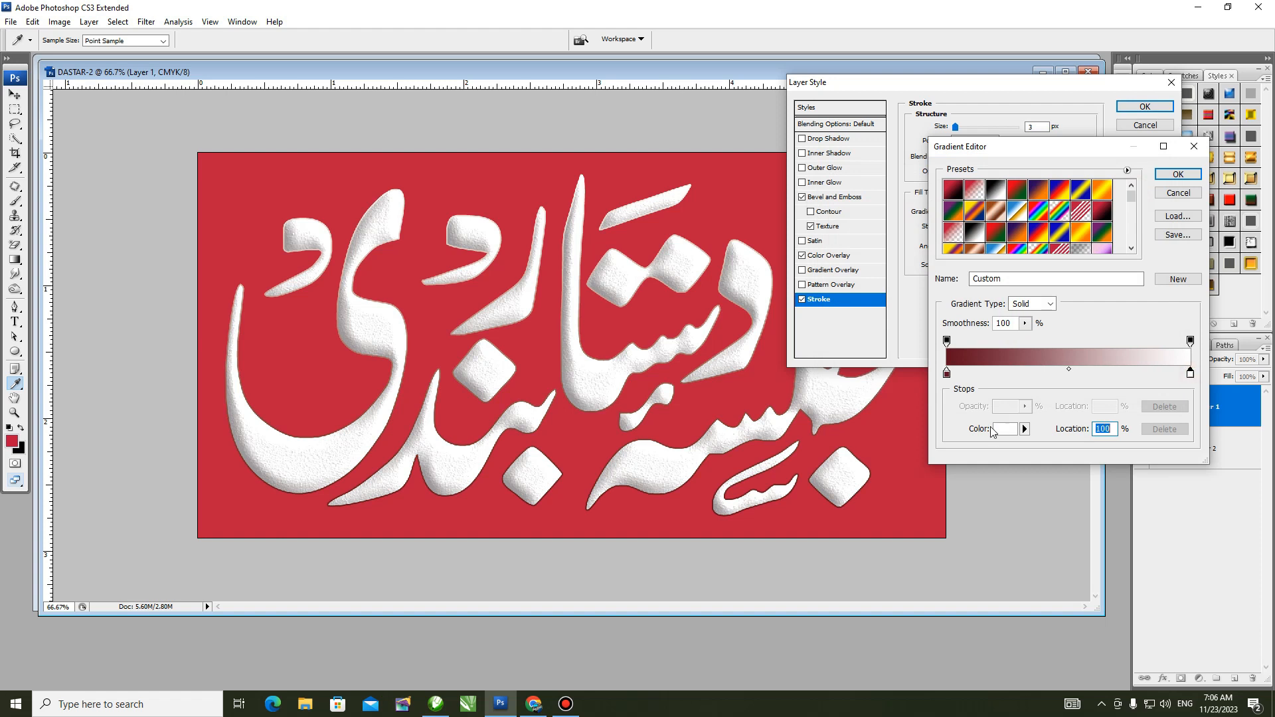
pyautogui.click(1005, 429)
pyautogui.click(1010, 202)
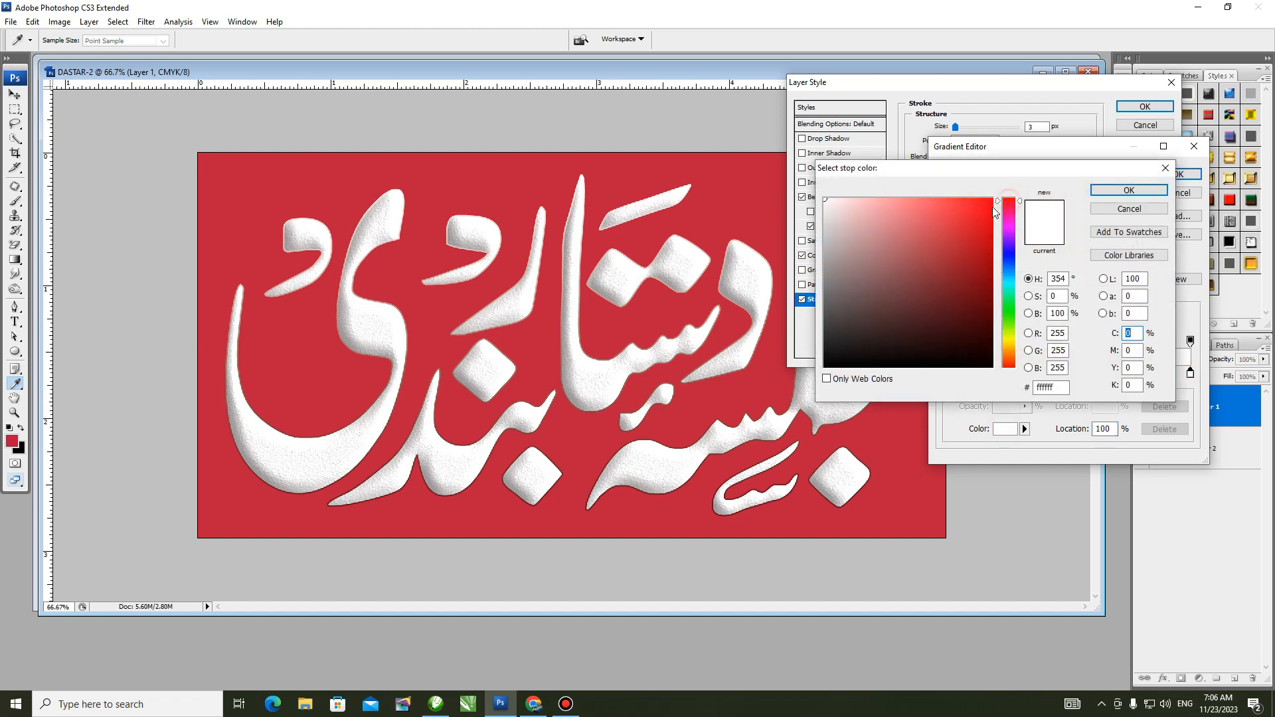
pyautogui.click(978, 222)
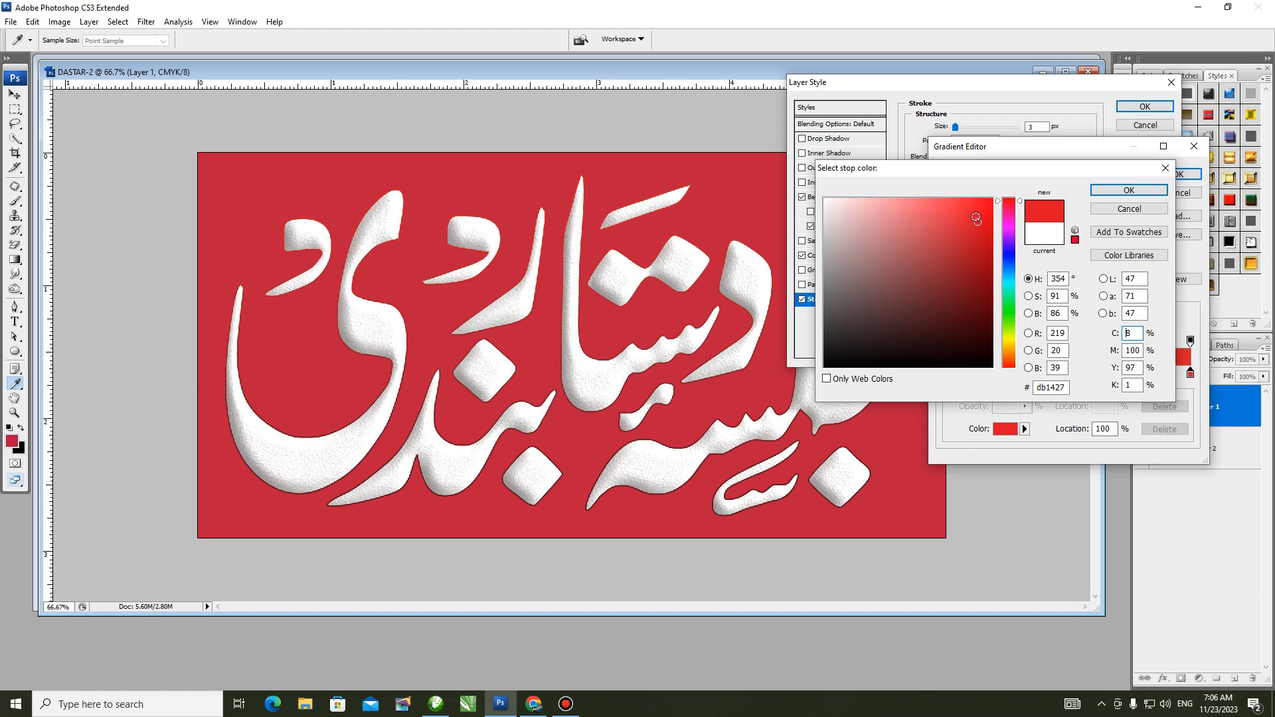
pyautogui.click(1155, 191)
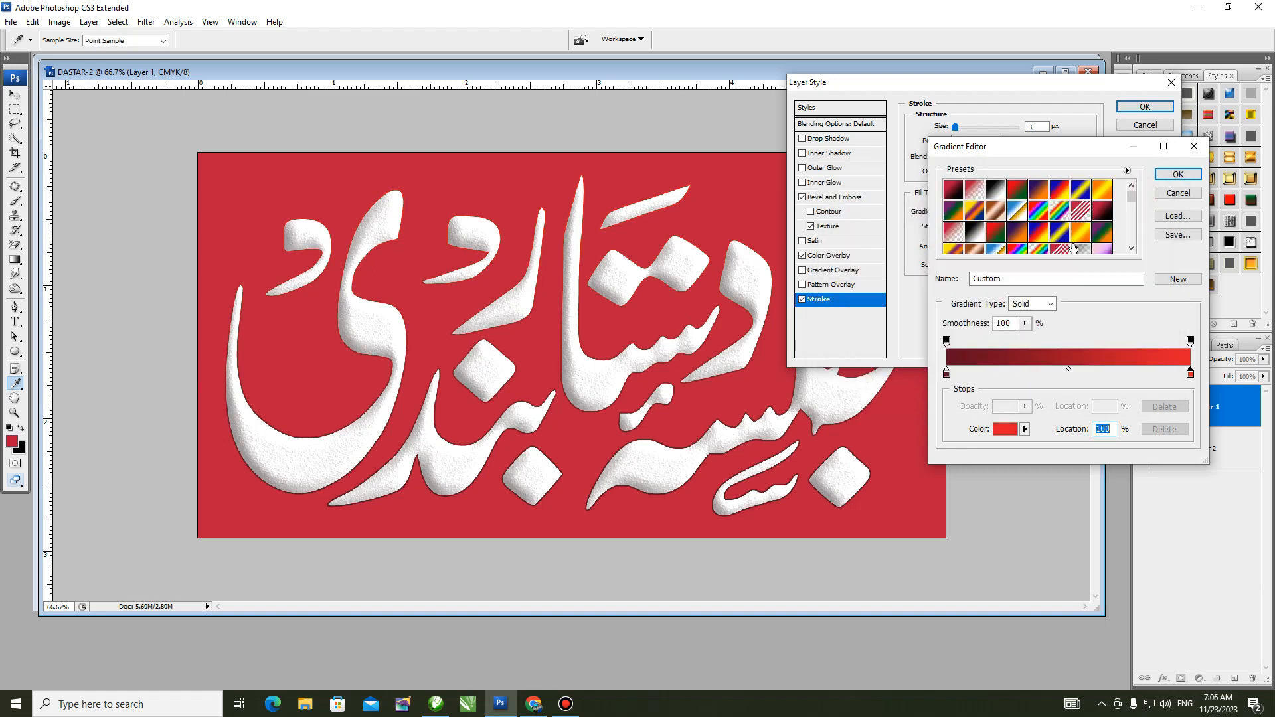
# Set the stroke's size to 12 px and change its gradient's end stop to ef1d45, sampling the background and brightening it
pyautogui.click(1178, 174)
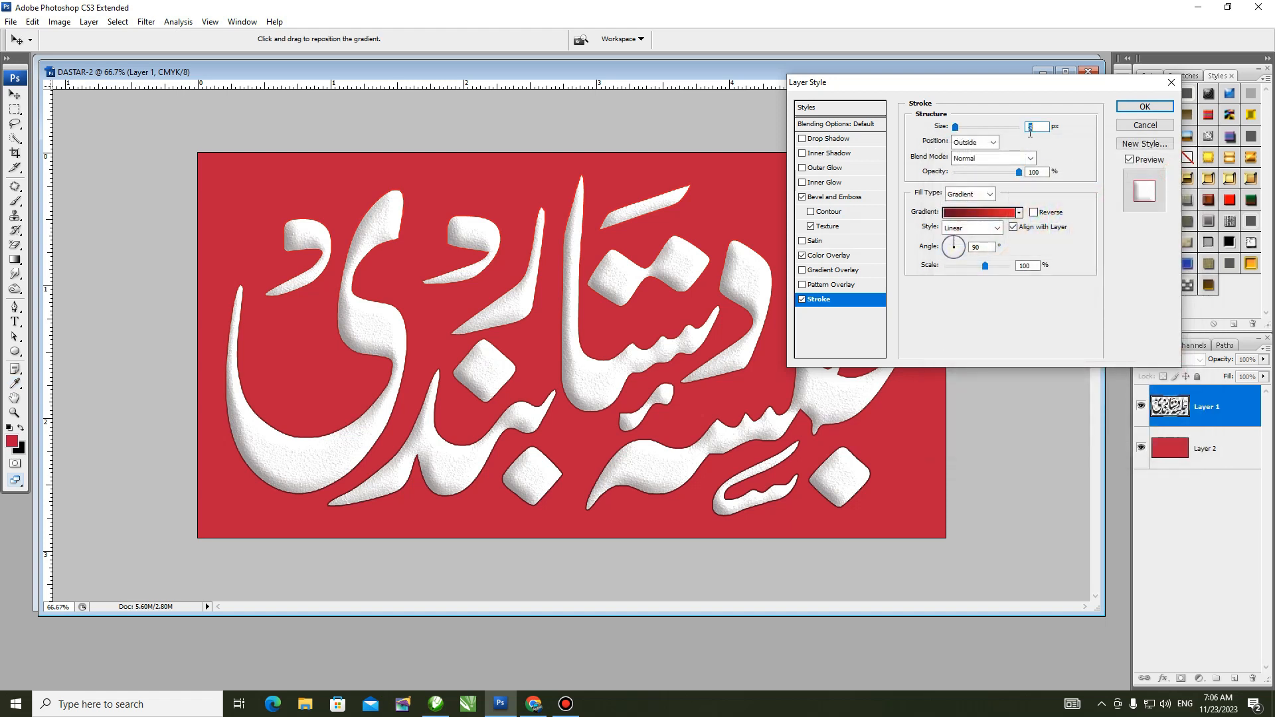
pyautogui.write('12')
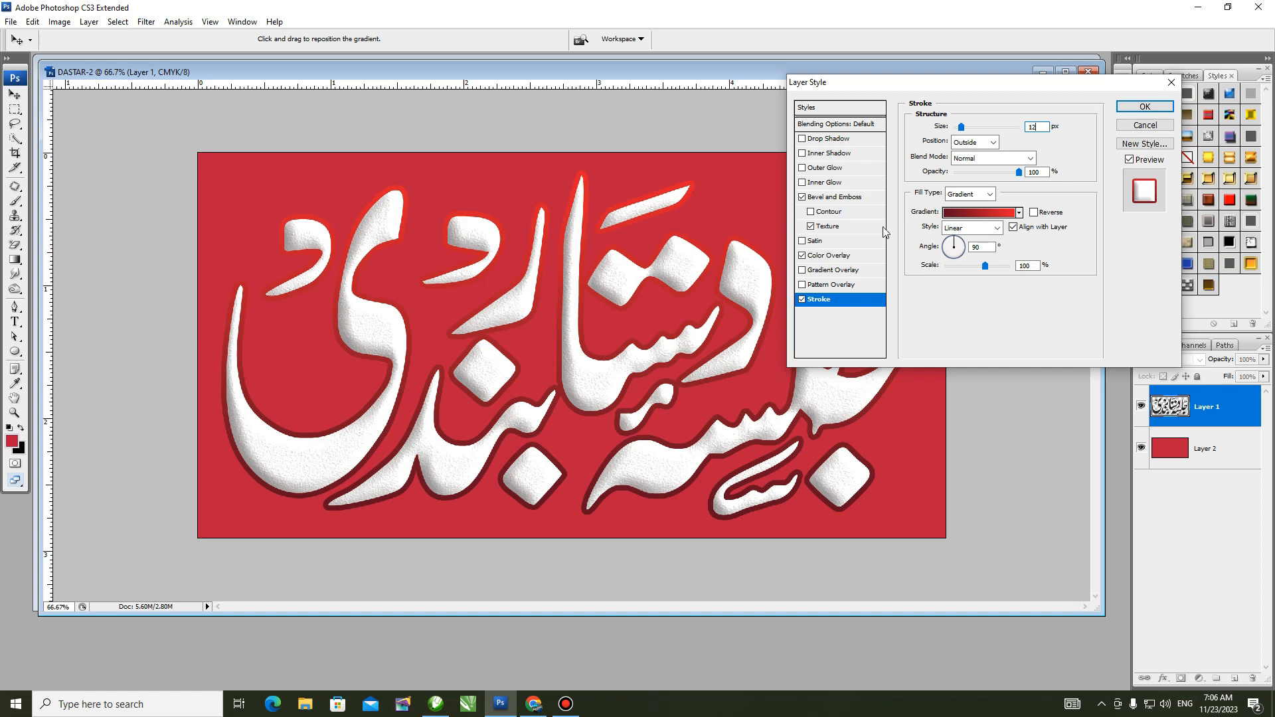
pyautogui.click(988, 214)
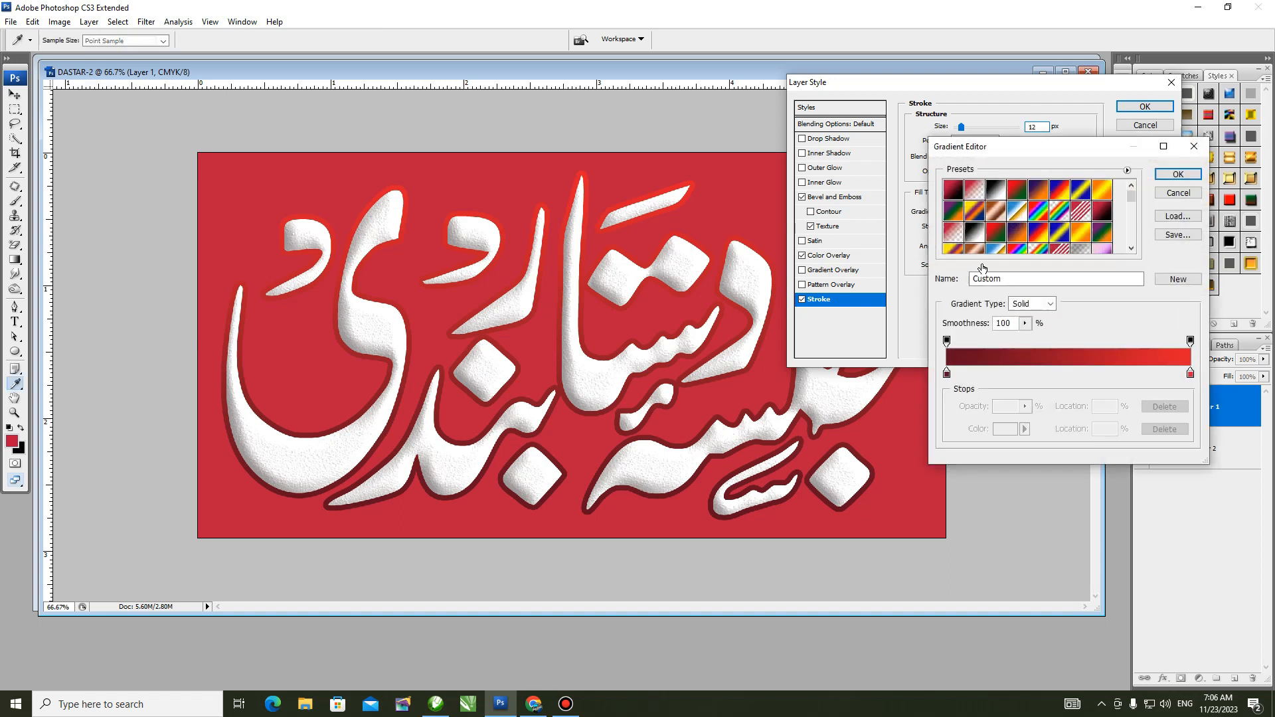
pyautogui.click(1190, 374)
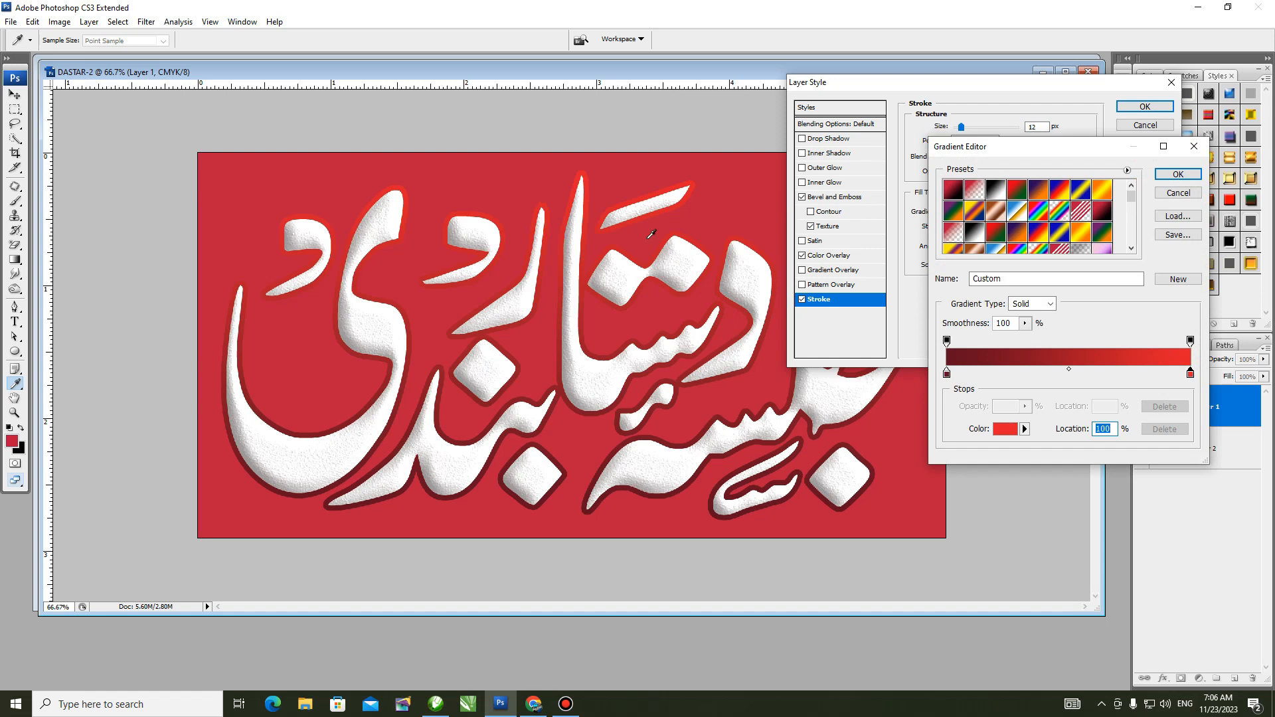
pyautogui.click(1005, 428)
pyautogui.click(546, 180)
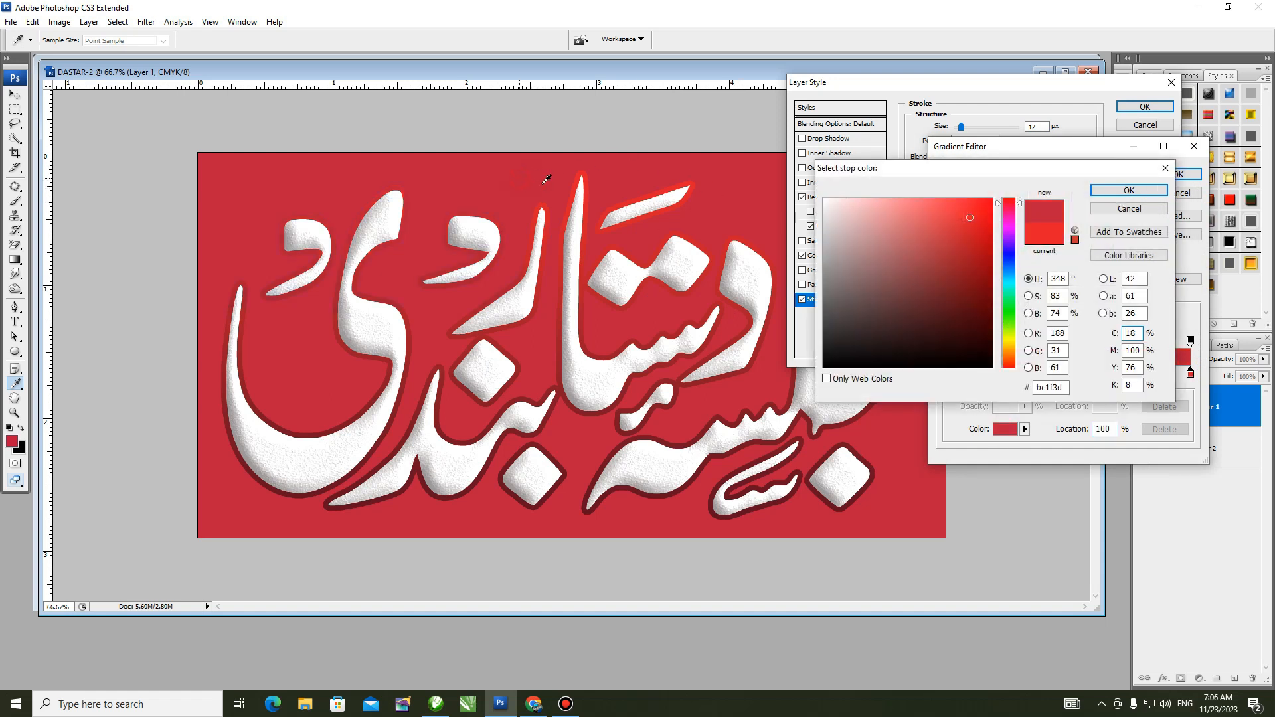
pyautogui.moveTo(968, 231); pyautogui.dragTo(973, 208)
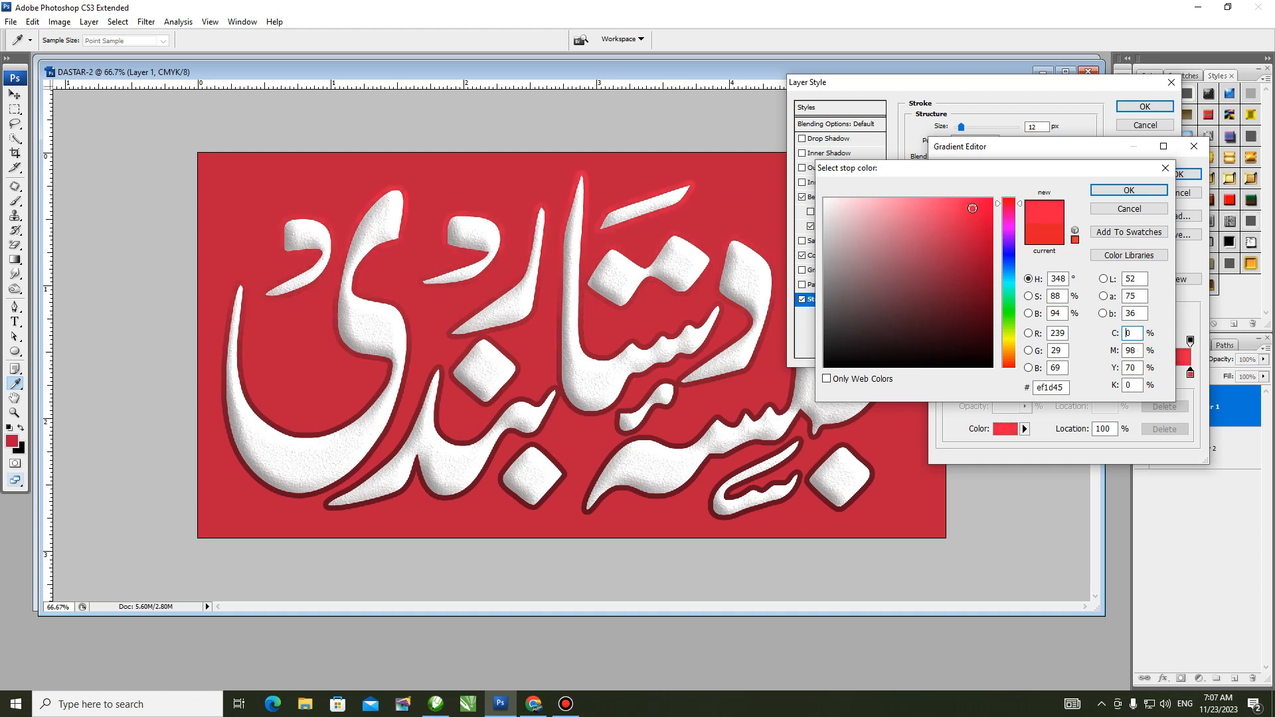
pyautogui.click(1149, 193)
pyautogui.click(1151, 191)
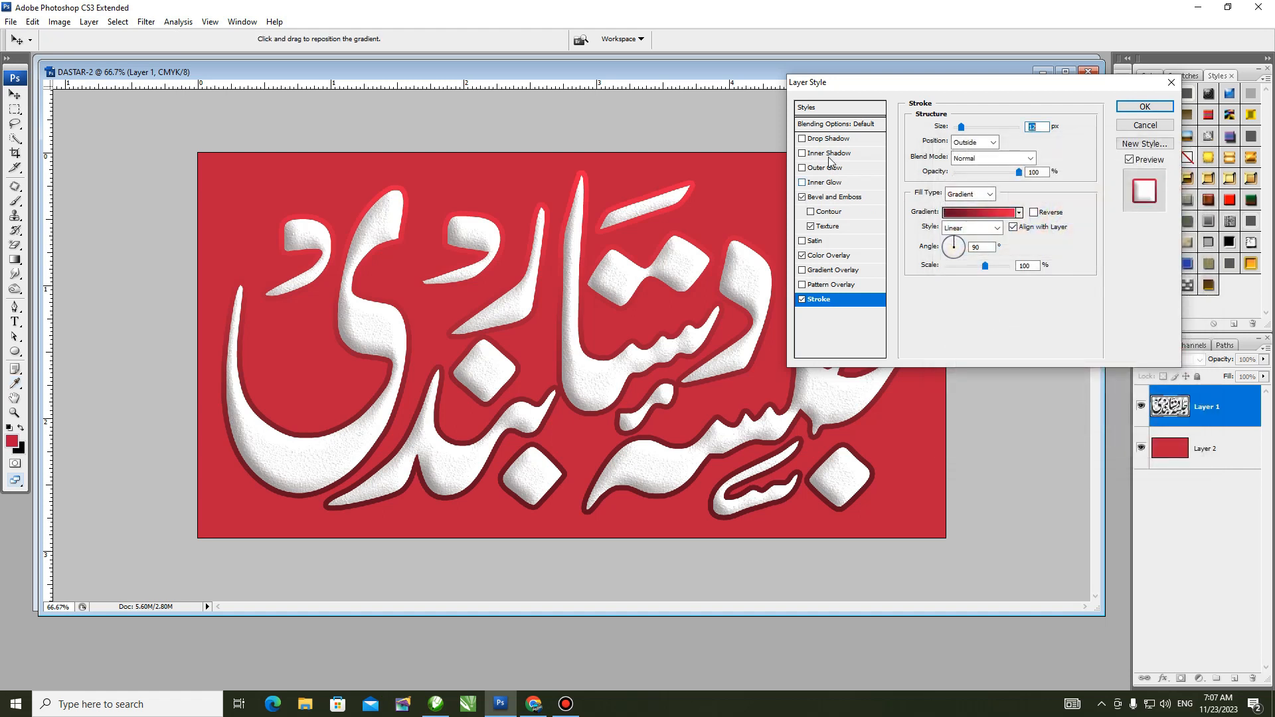
# Add a Drop Shadow without global light, with distance 13 px, spread 6% and size 62 px
pyautogui.click(830, 139)
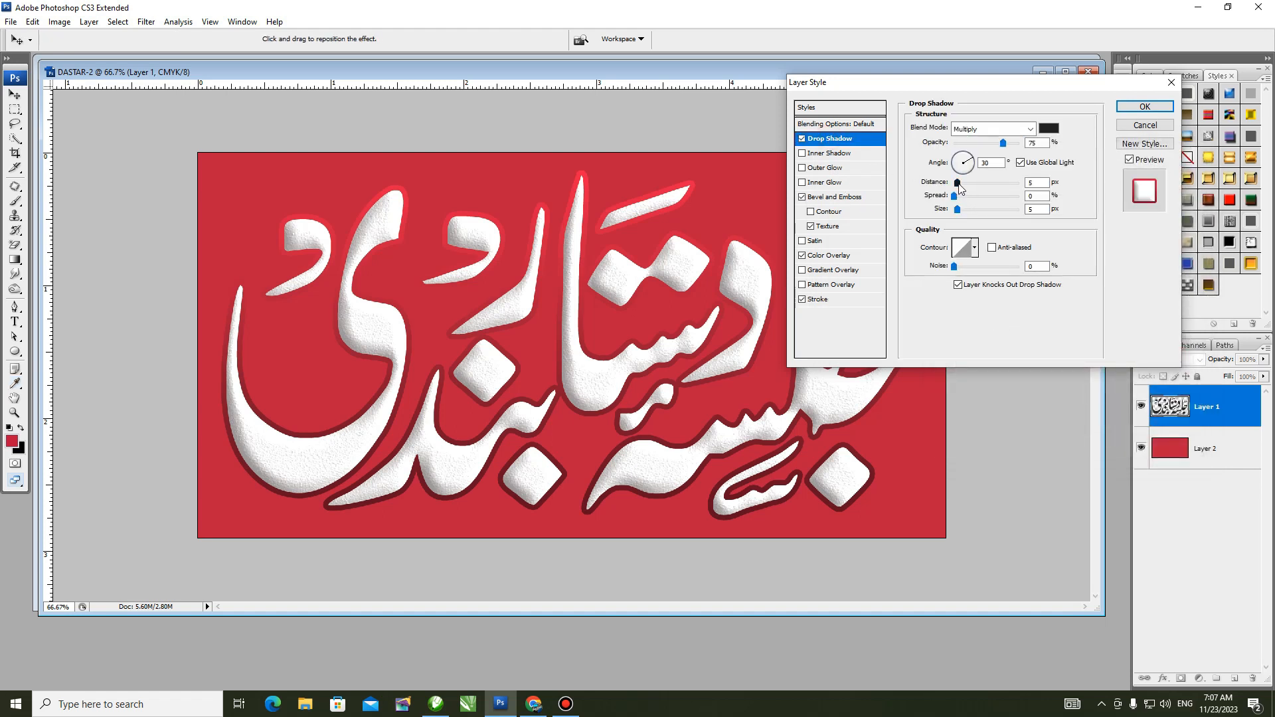
pyautogui.moveTo(959, 189); pyautogui.dragTo(961, 189)
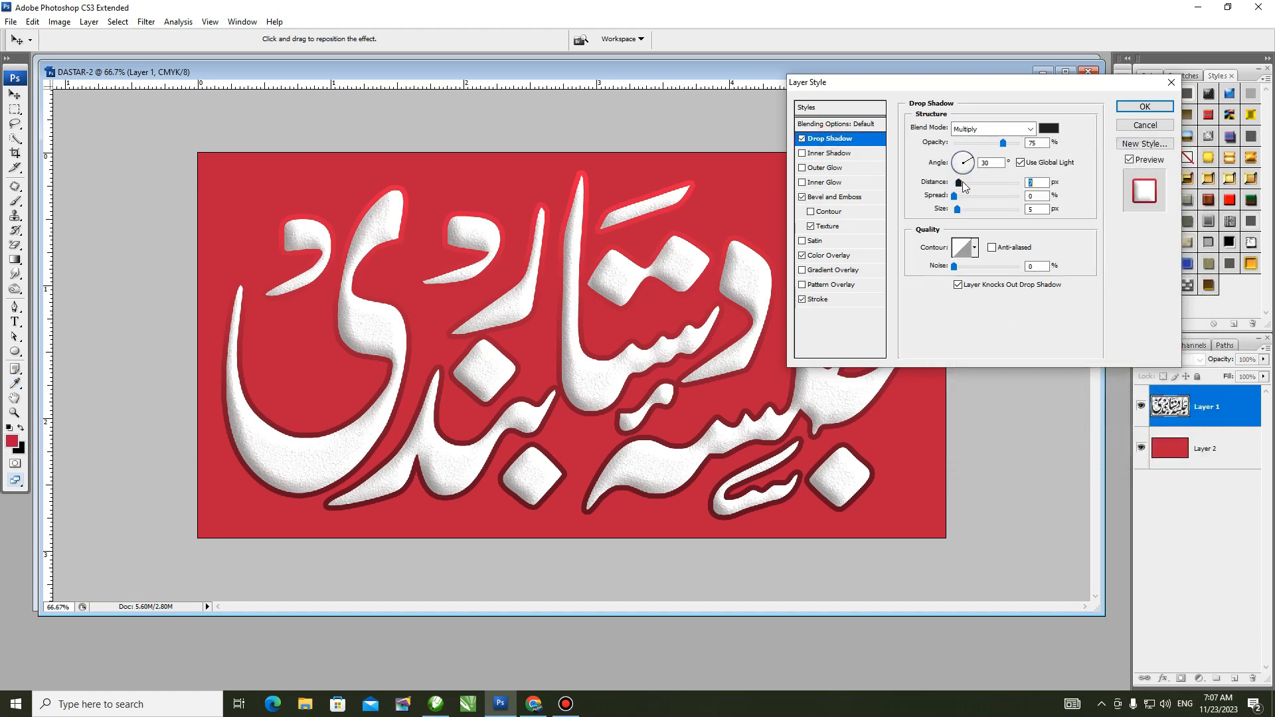
pyautogui.click(1021, 163)
pyautogui.moveTo(962, 188); pyautogui.dragTo(967, 209)
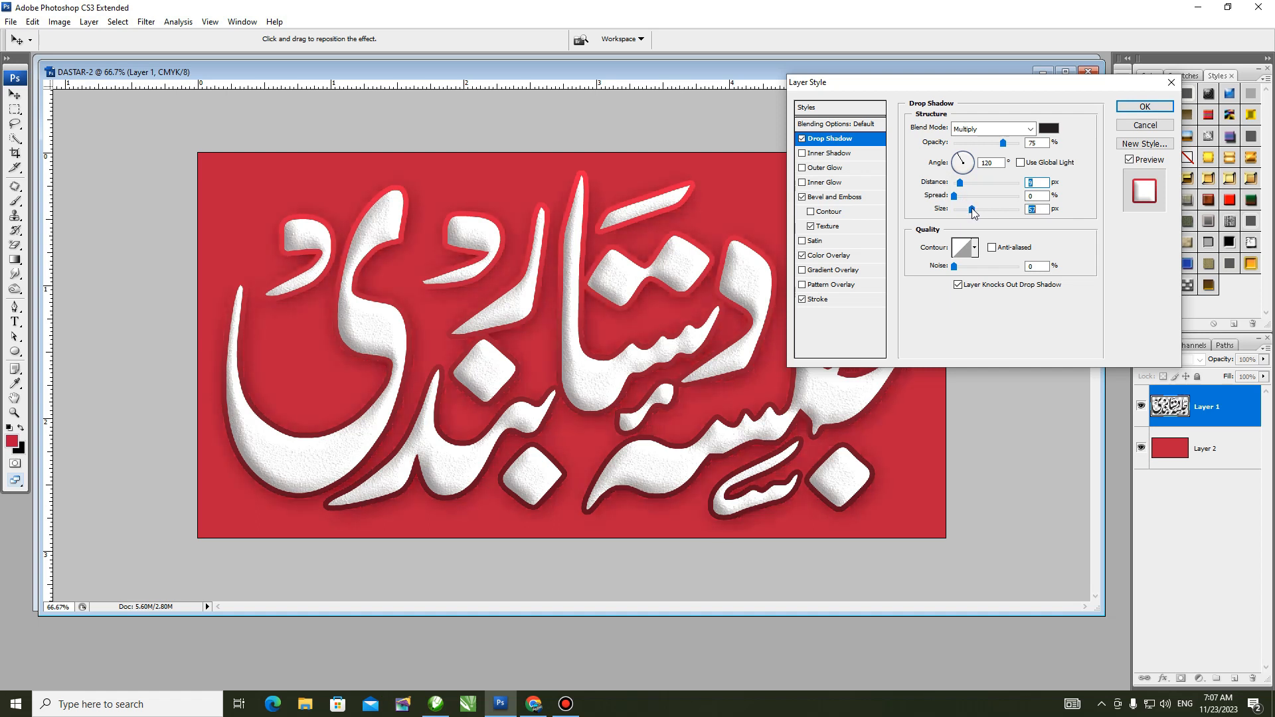
pyautogui.moveTo(962, 186); pyautogui.dragTo(963, 184)
pyautogui.moveTo(954, 196); pyautogui.dragTo(958, 196)
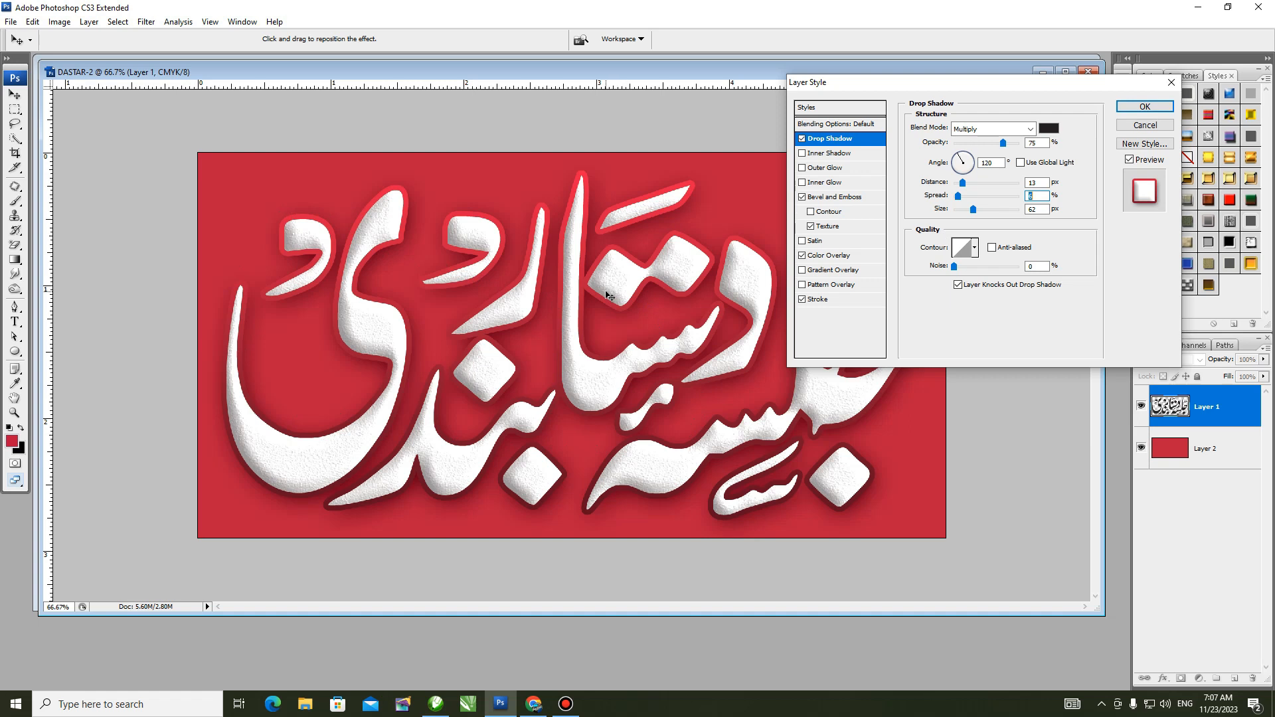
# Increase the bevel's depth slightly and apply the layer effects to the calligraphy
pyautogui.click(847, 197)
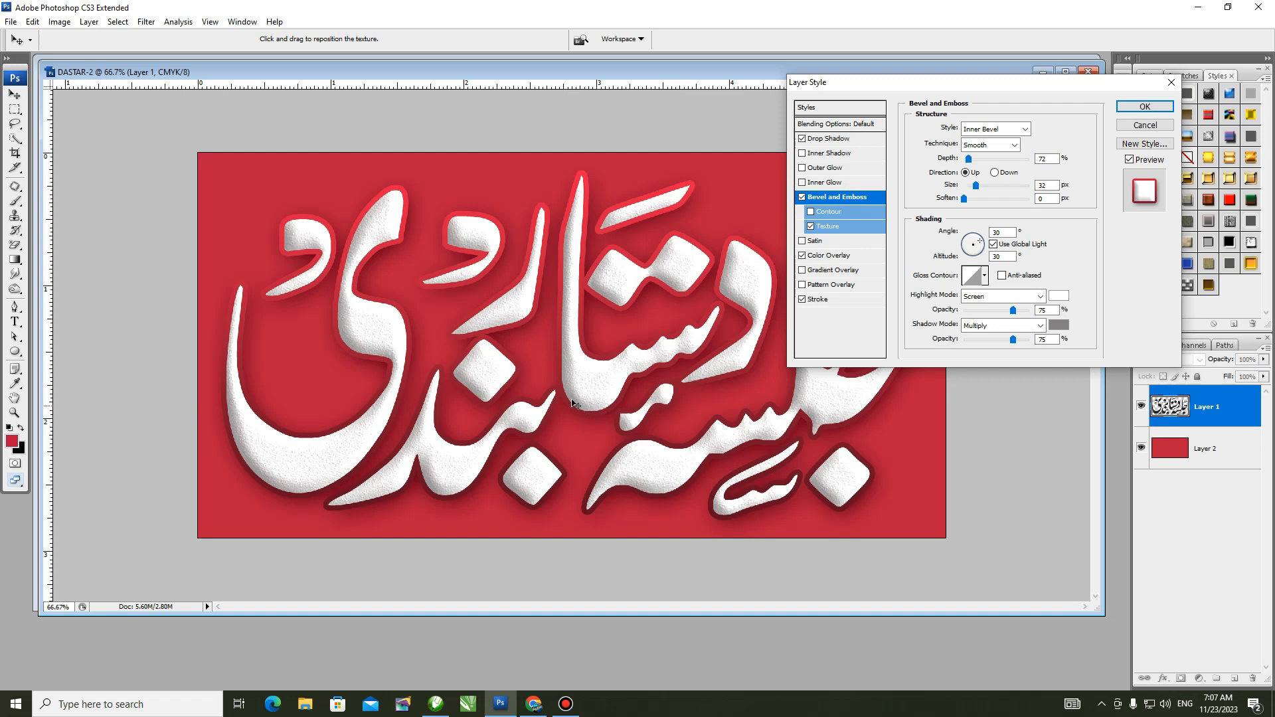
pyautogui.click(971, 160)
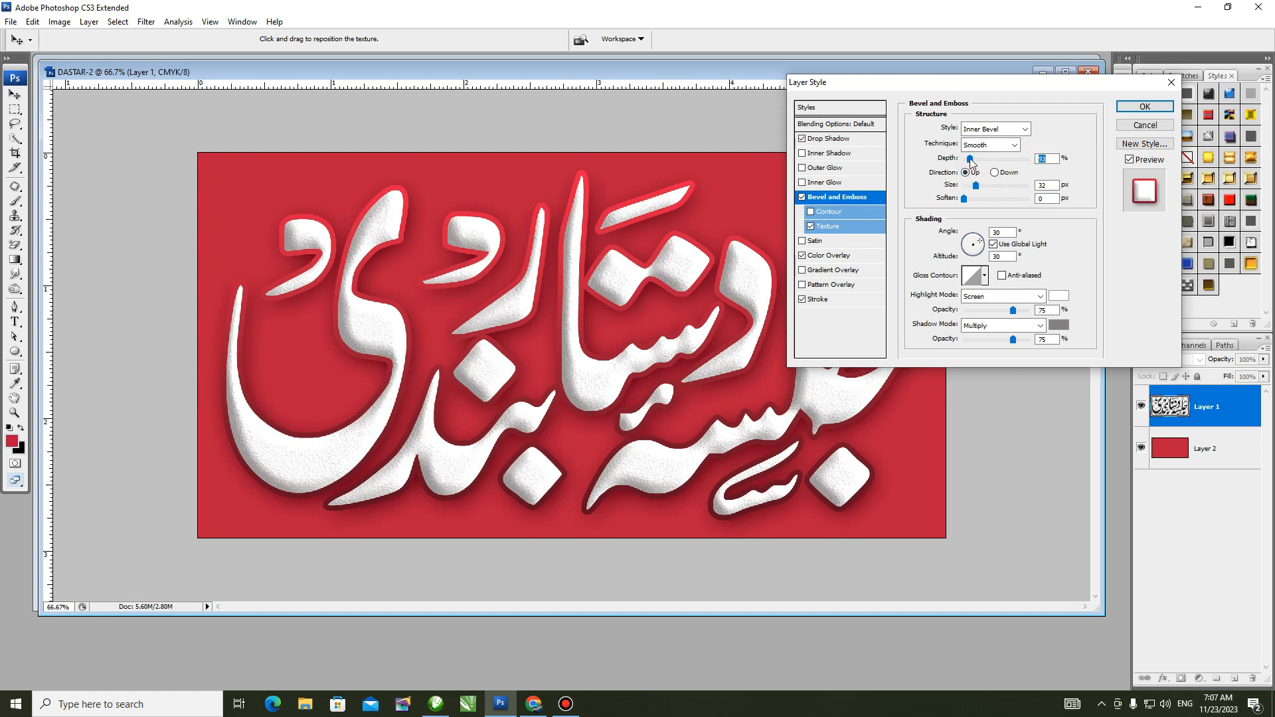
pyautogui.moveTo(969, 158); pyautogui.dragTo(971, 158)
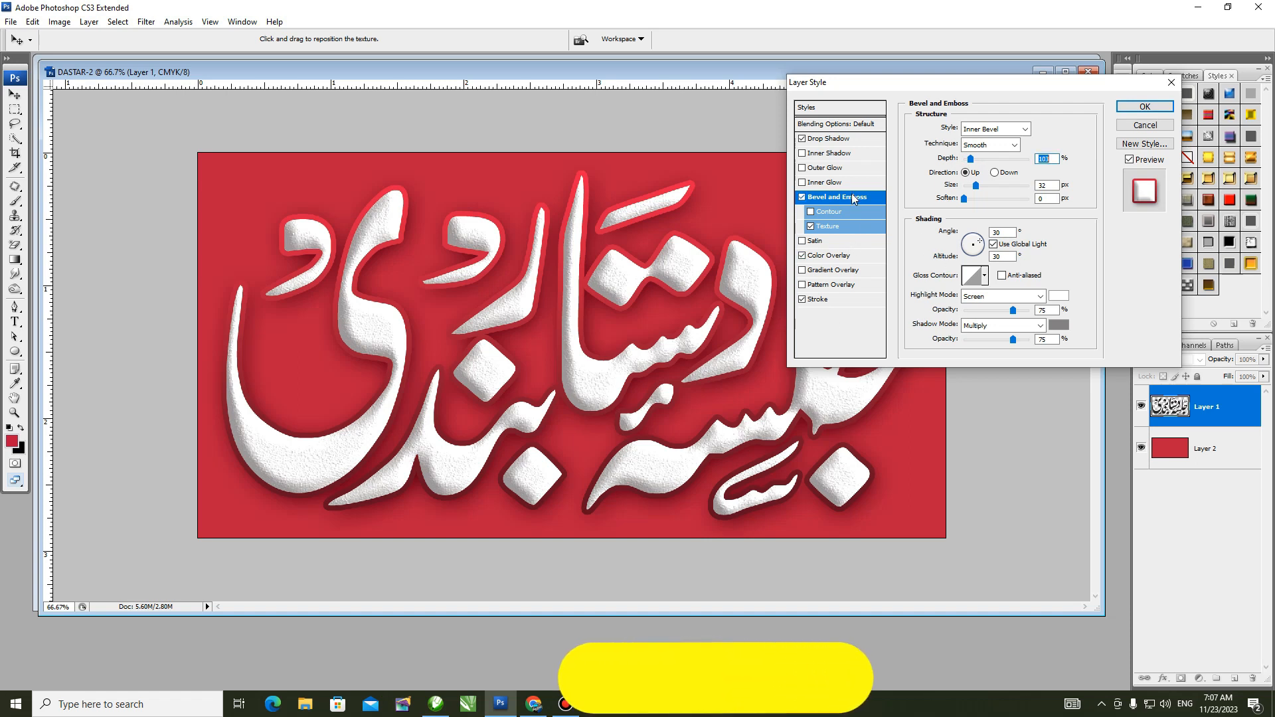
pyautogui.click(840, 139)
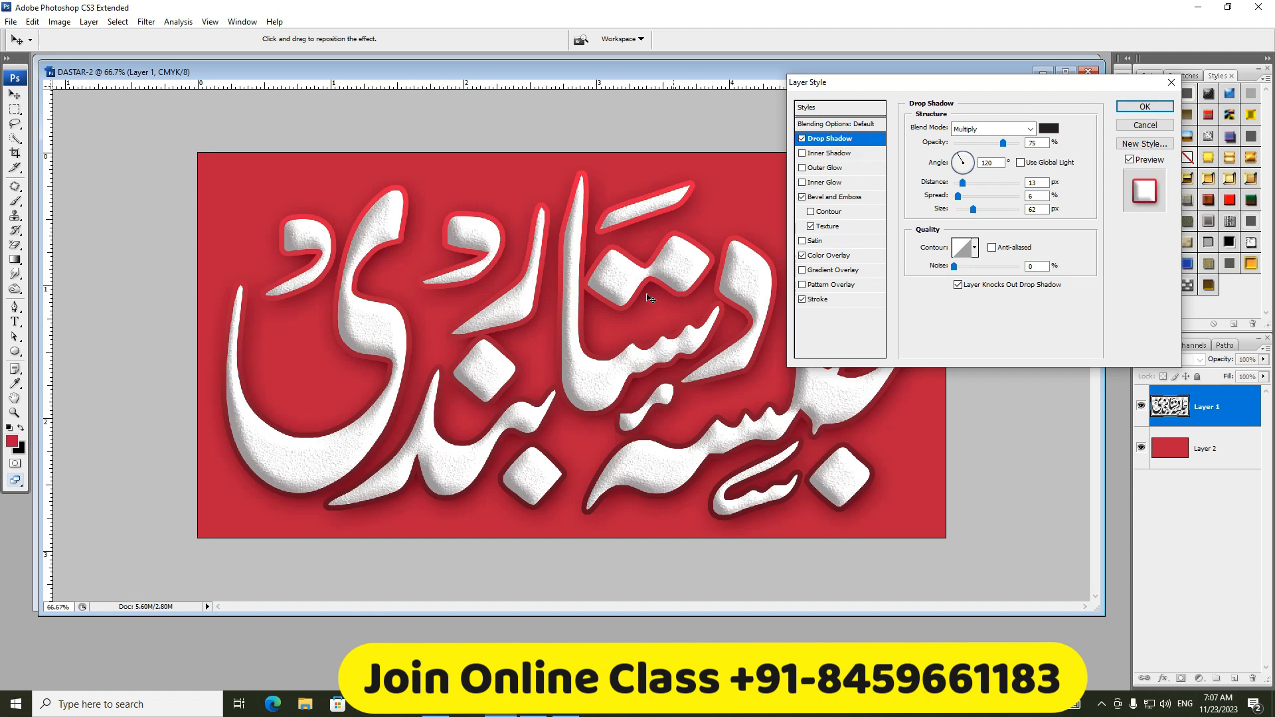
pyautogui.click(1147, 110)
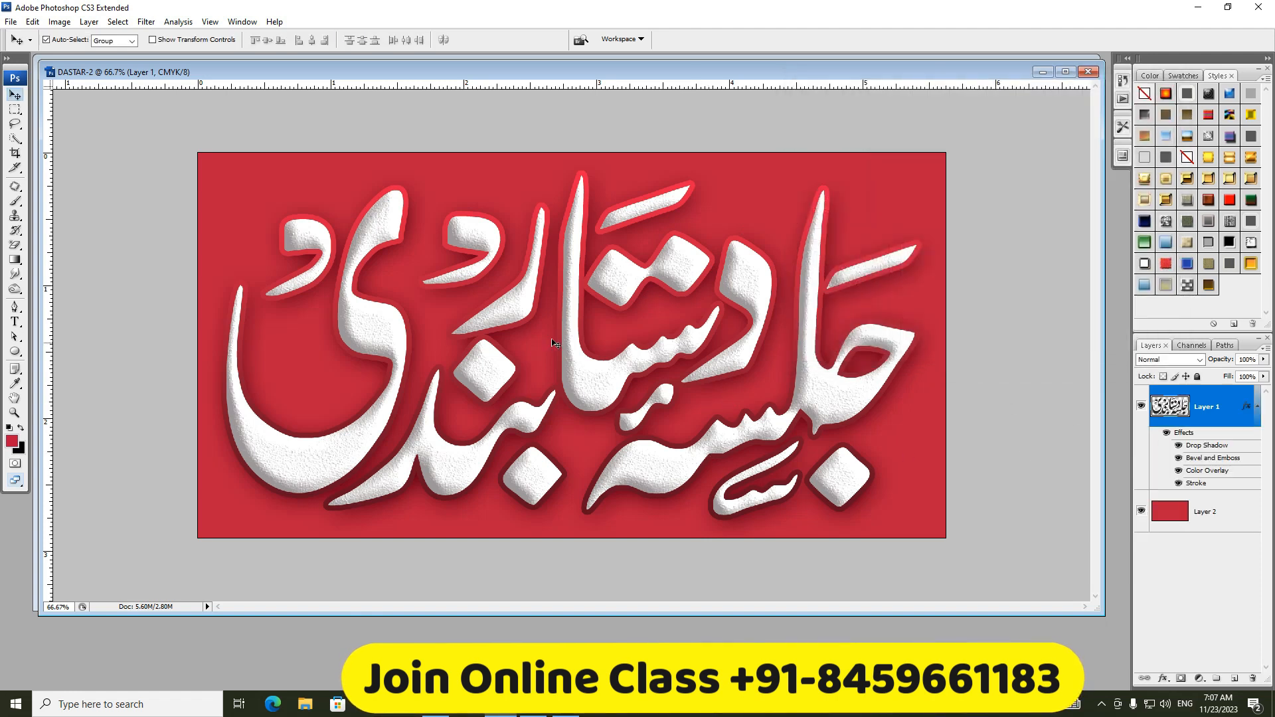
# Compare the calligraphy with the striped reference in DASTAR.eps, and return to the DASTAR-2 document
pyautogui.moveTo(505, 71); pyautogui.dragTo(780, 84)
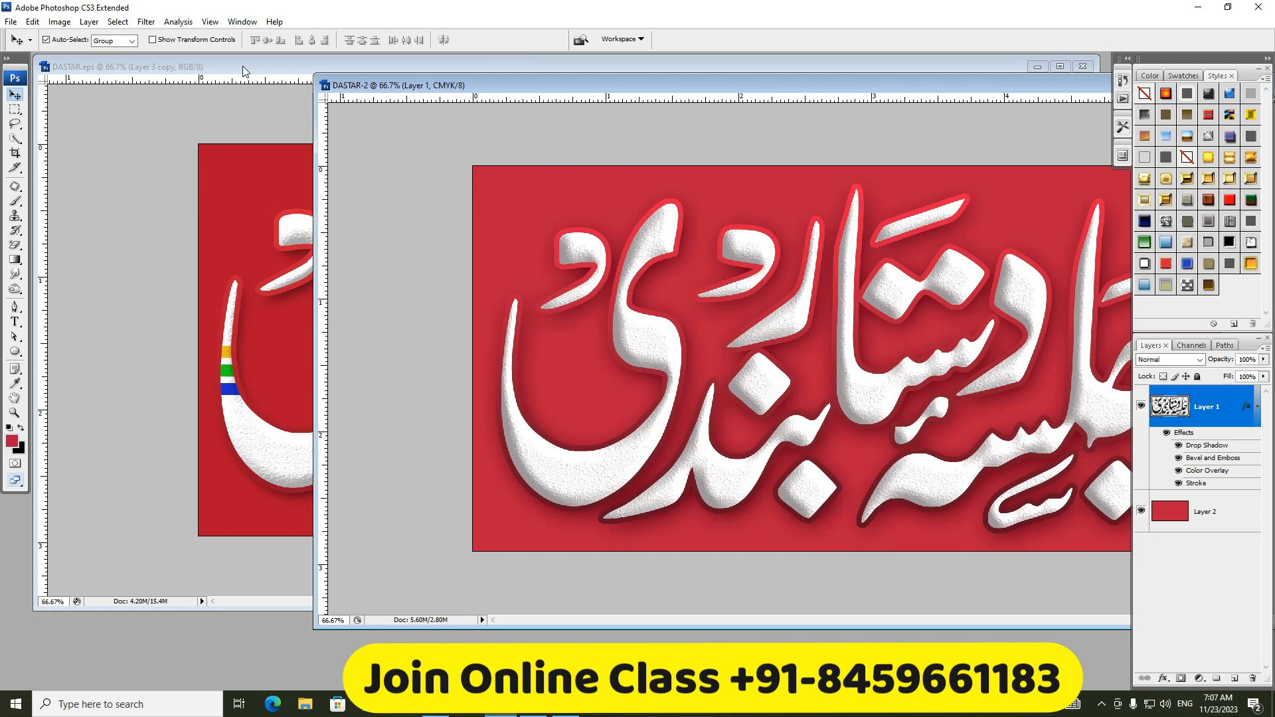
pyautogui.click(244, 71)
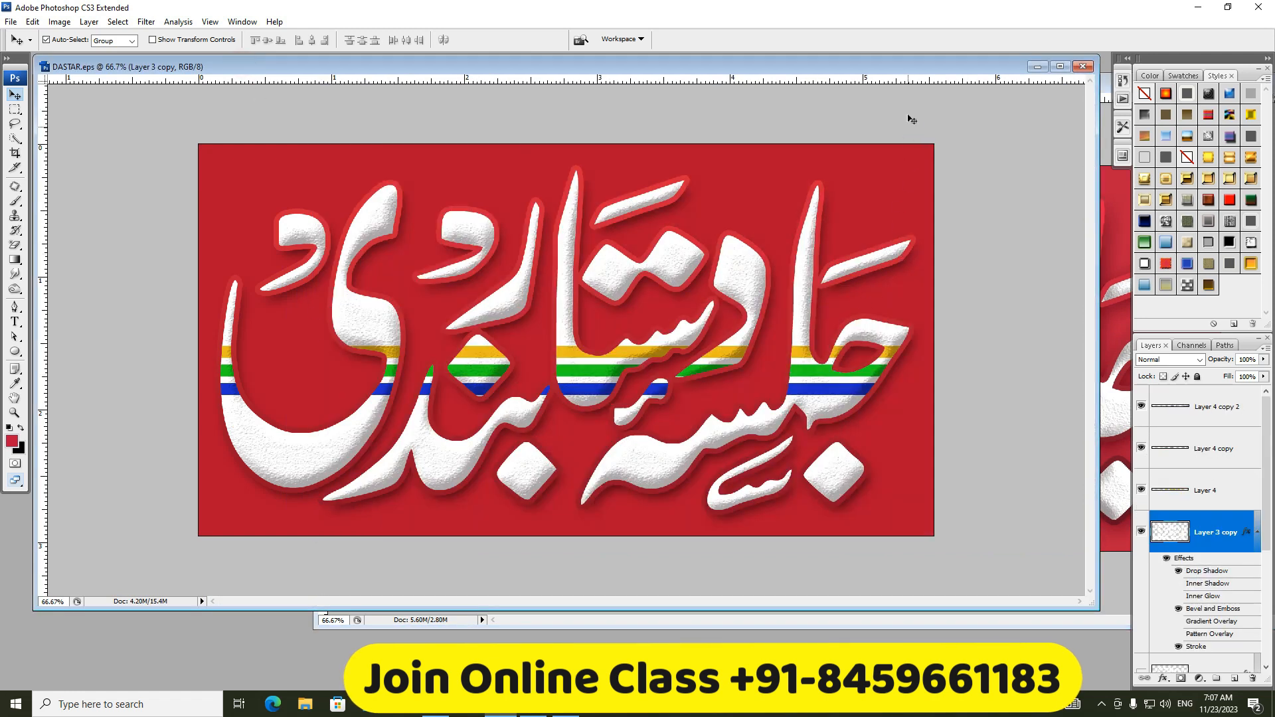
pyautogui.moveTo(905, 67); pyautogui.dragTo(801, 124)
pyautogui.click(950, 82)
pyautogui.moveTo(950, 82); pyautogui.dragTo(700, 75)
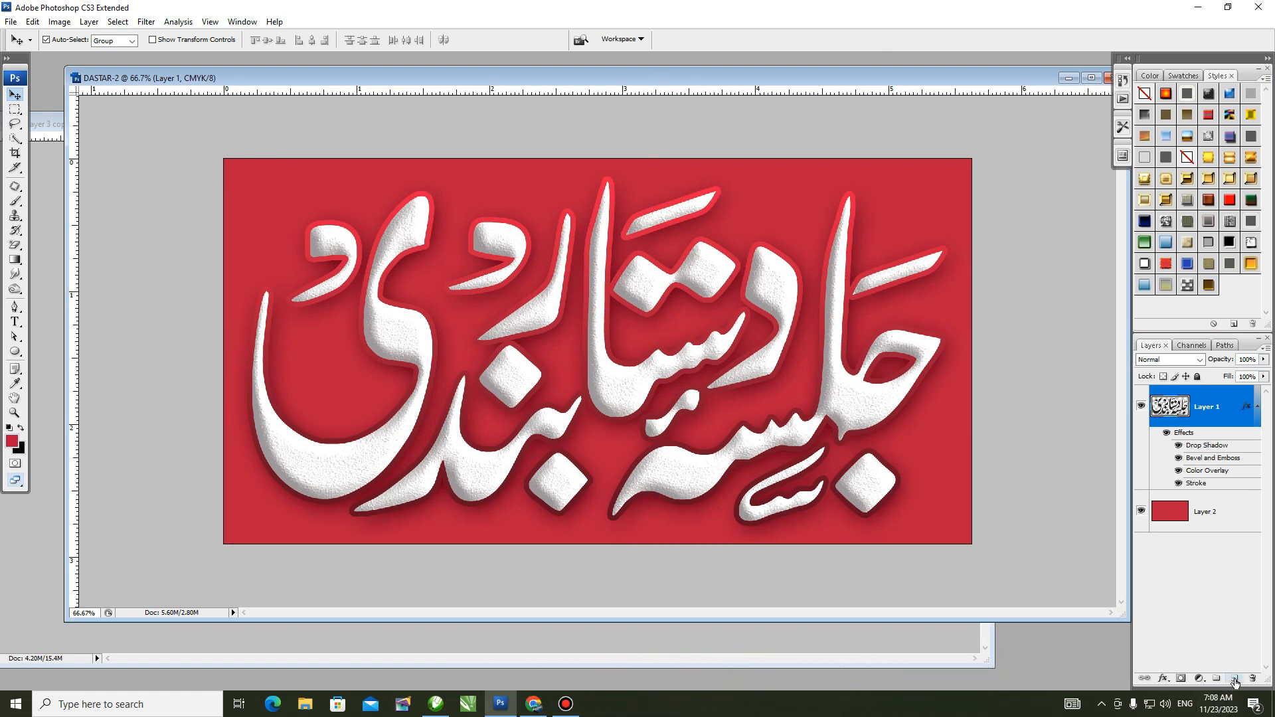
# Create a new layer above the calligraphy and select a thin horizontal strip spanning the lettering just above its middle
pyautogui.click(1235, 680)
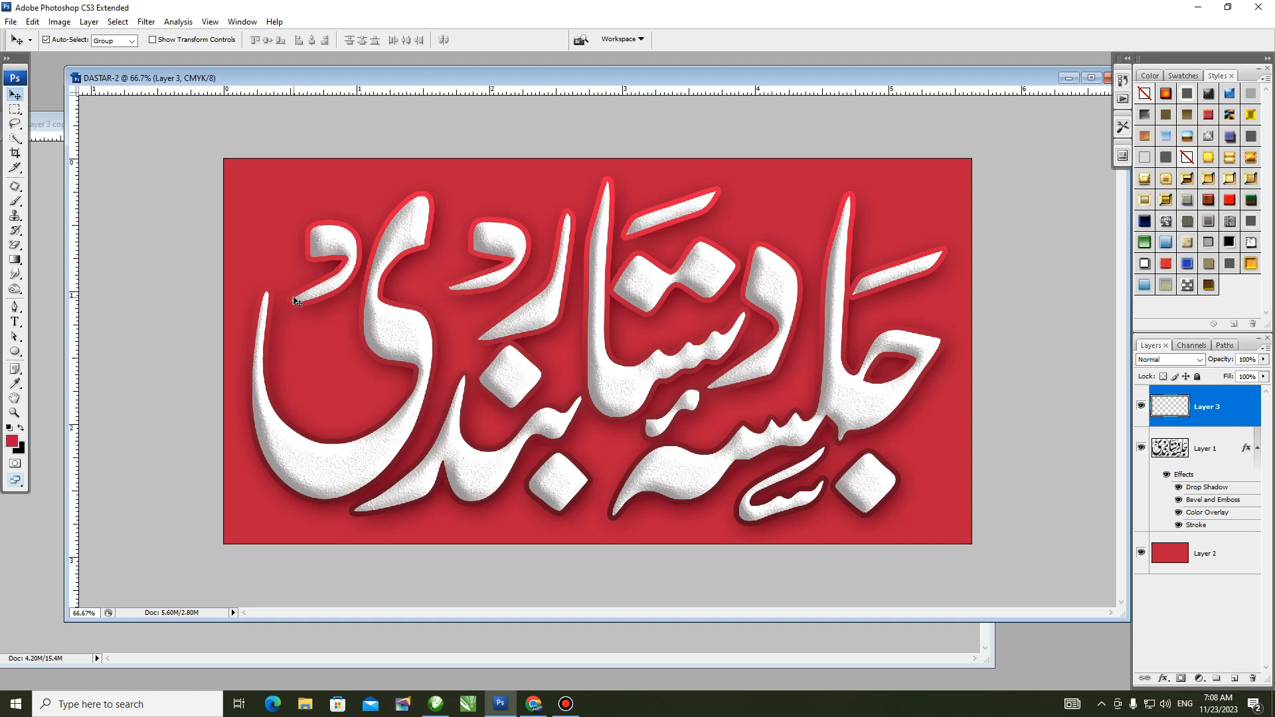
pyautogui.press('m')
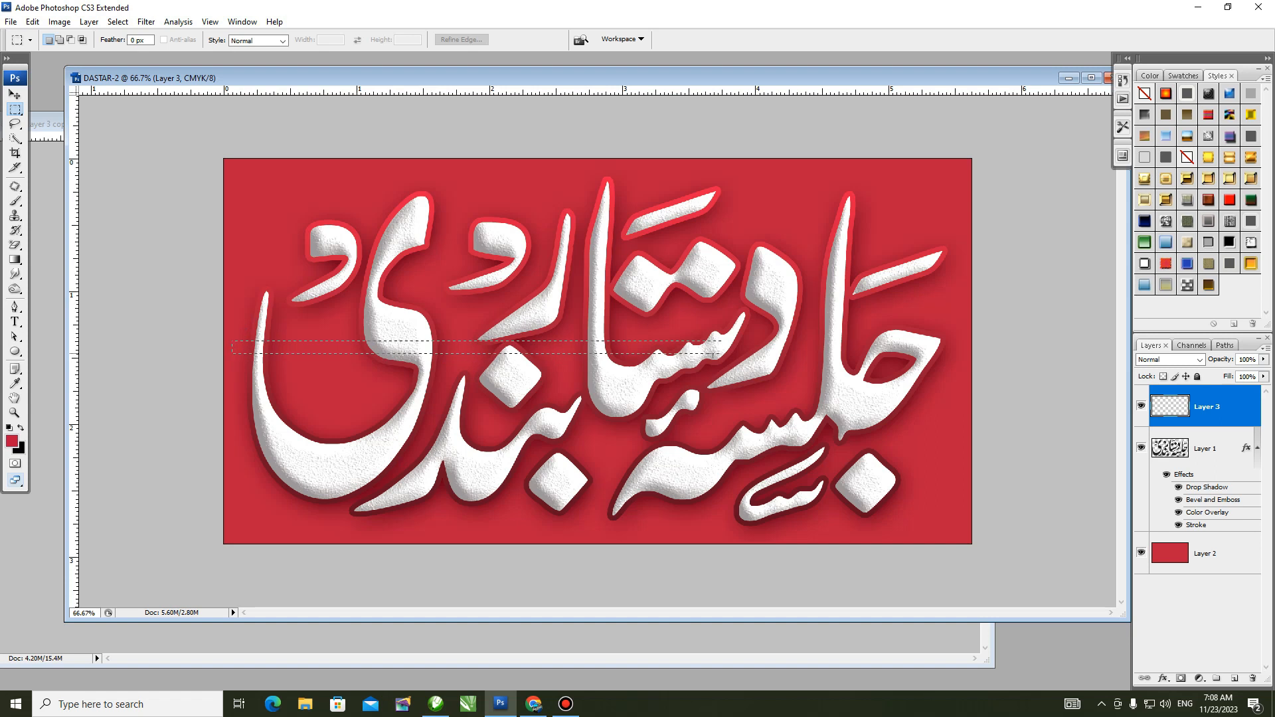
pyautogui.moveTo(902, 356); pyautogui.dragTo(951, 351)
# Set the foreground colour to golden yellow f8b921 and fill the strip selection with it
pyautogui.click(9, 446)
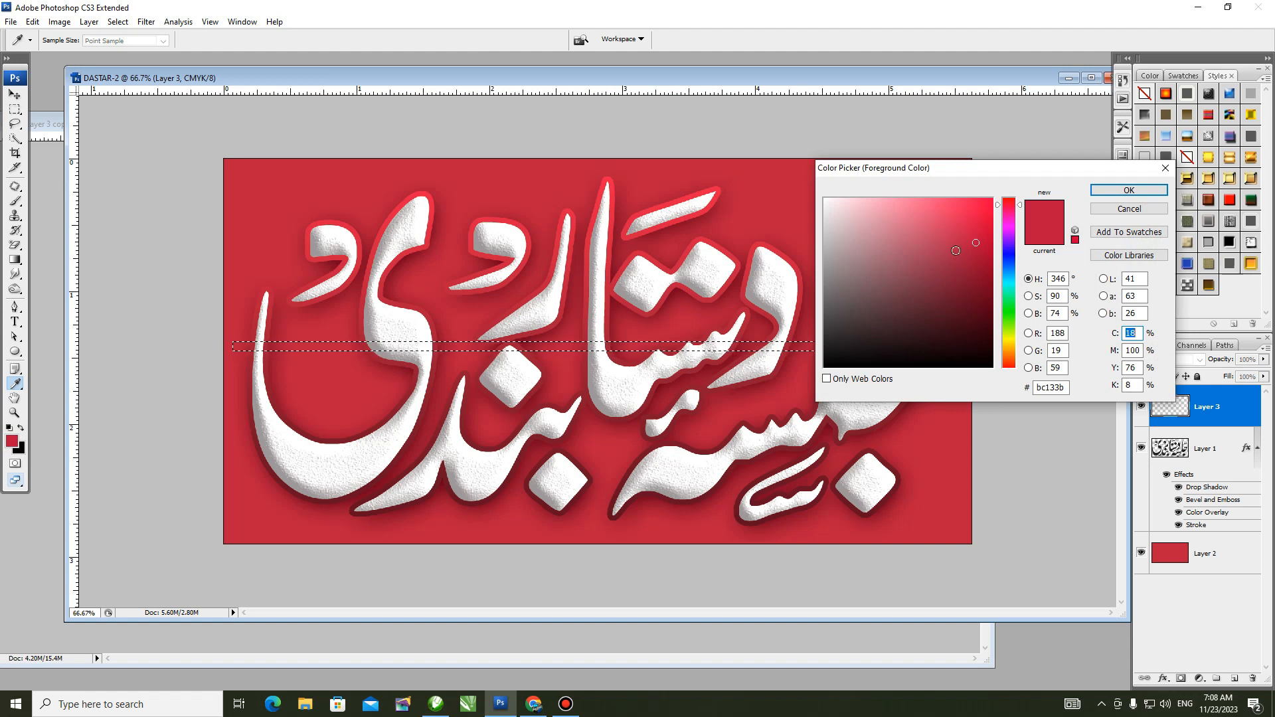
pyautogui.click(1010, 348)
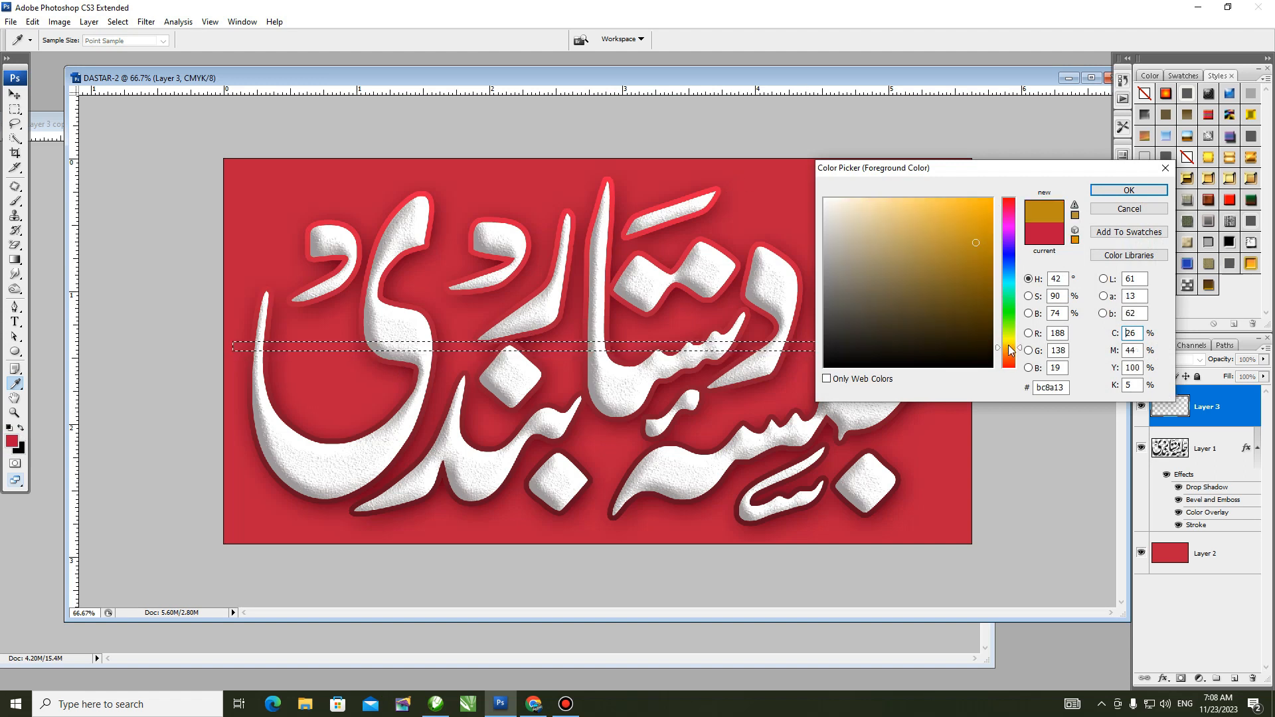
pyautogui.click(972, 205)
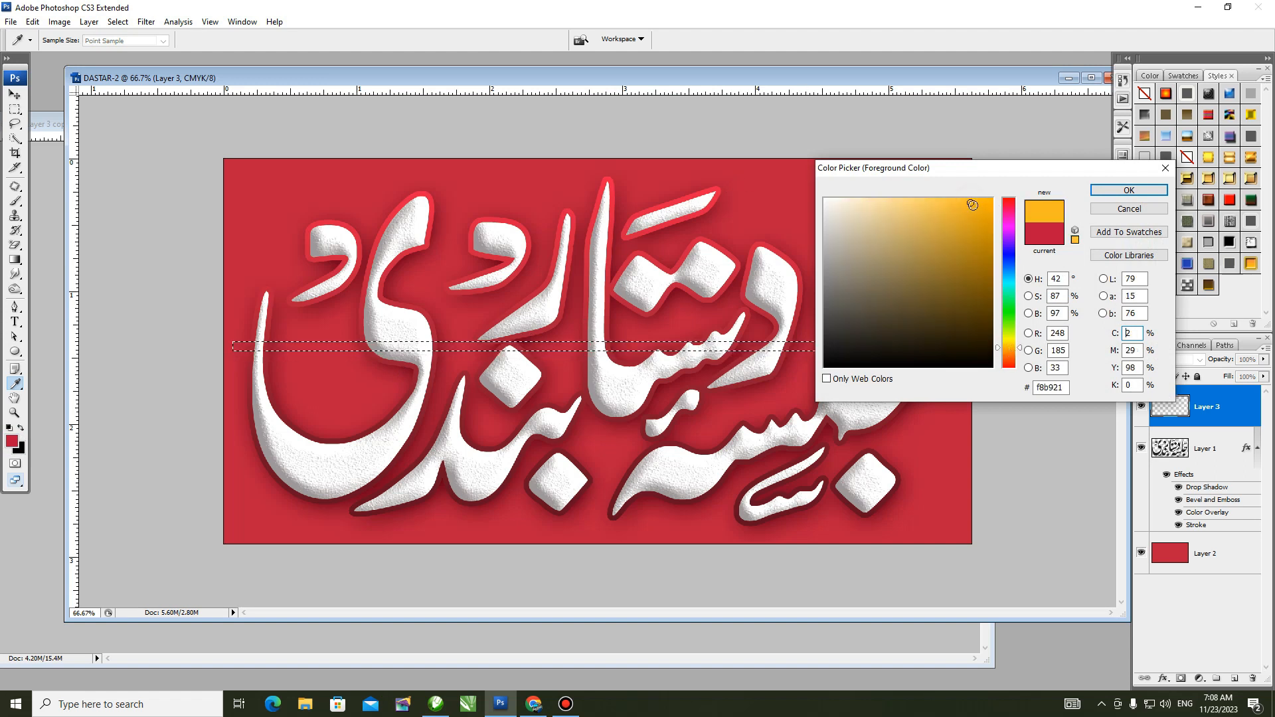
pyautogui.click(1130, 191)
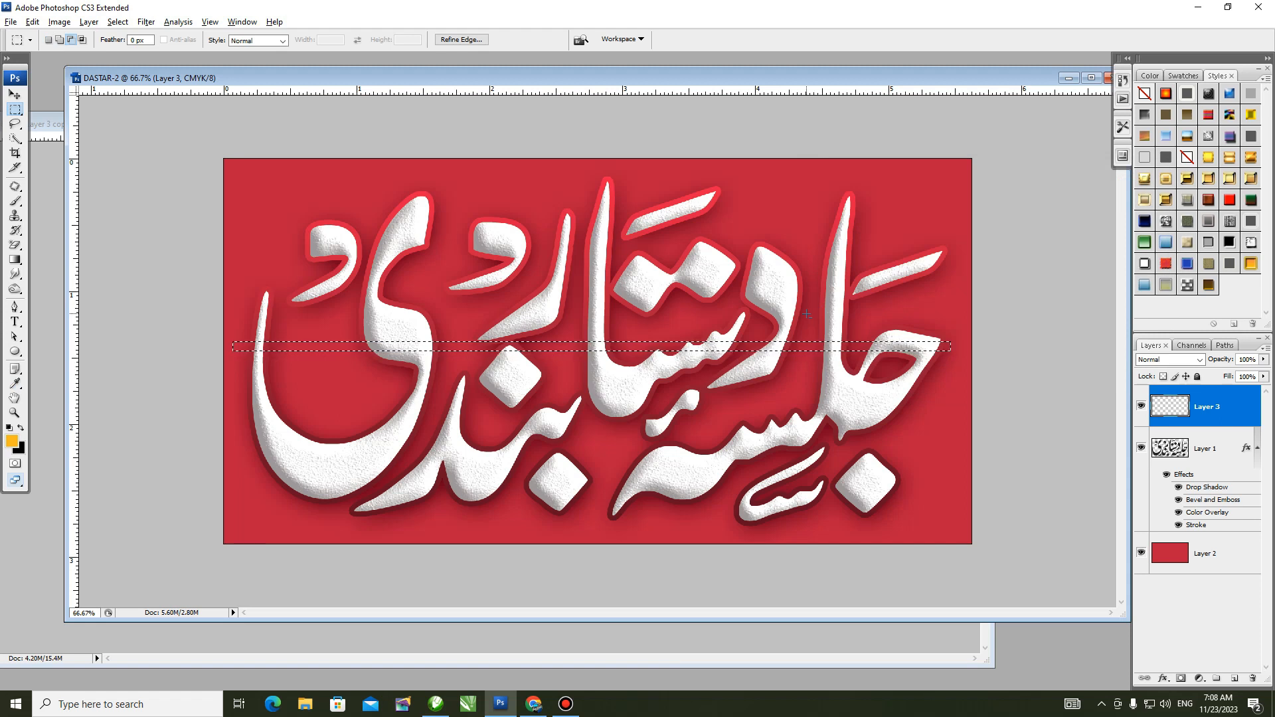
pyautogui.hotkey('alt', 'Delete')
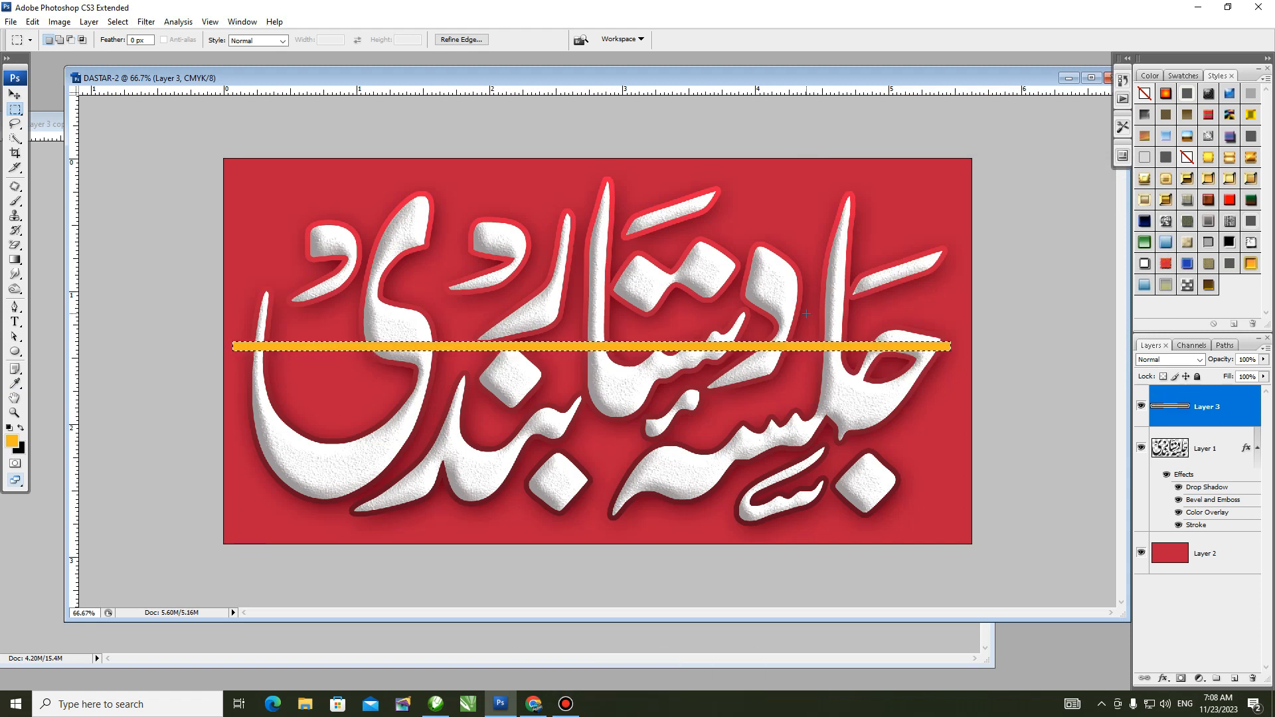
pyautogui.press('ctrl')
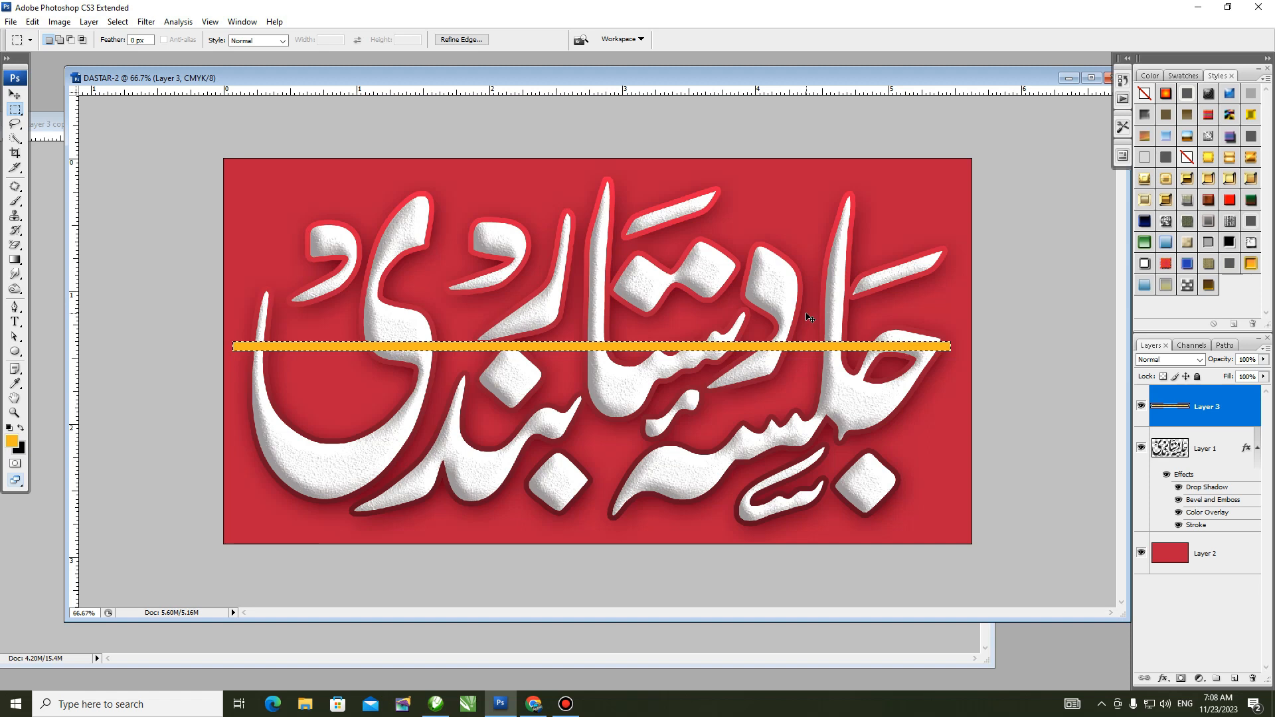
# Deselect the strip and duplicate the yellow stripe layer twice
pyautogui.hotkey('ctrl', 'd')
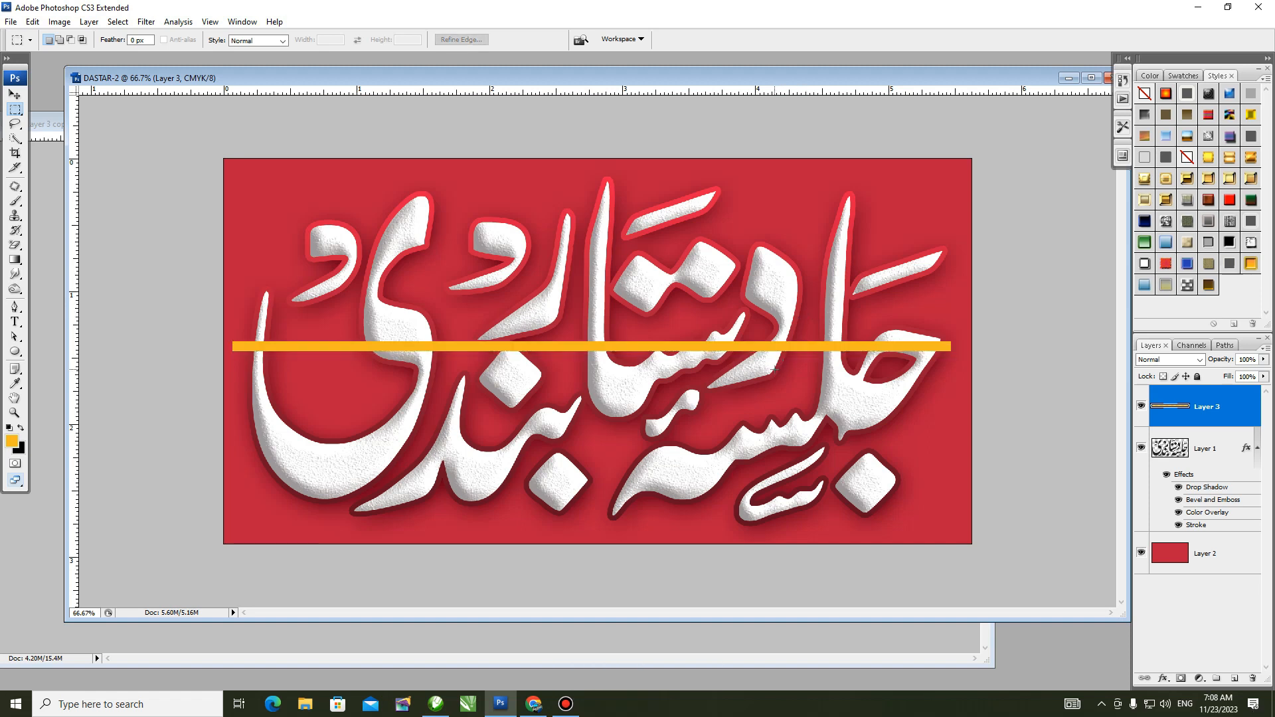
pyautogui.press('v')
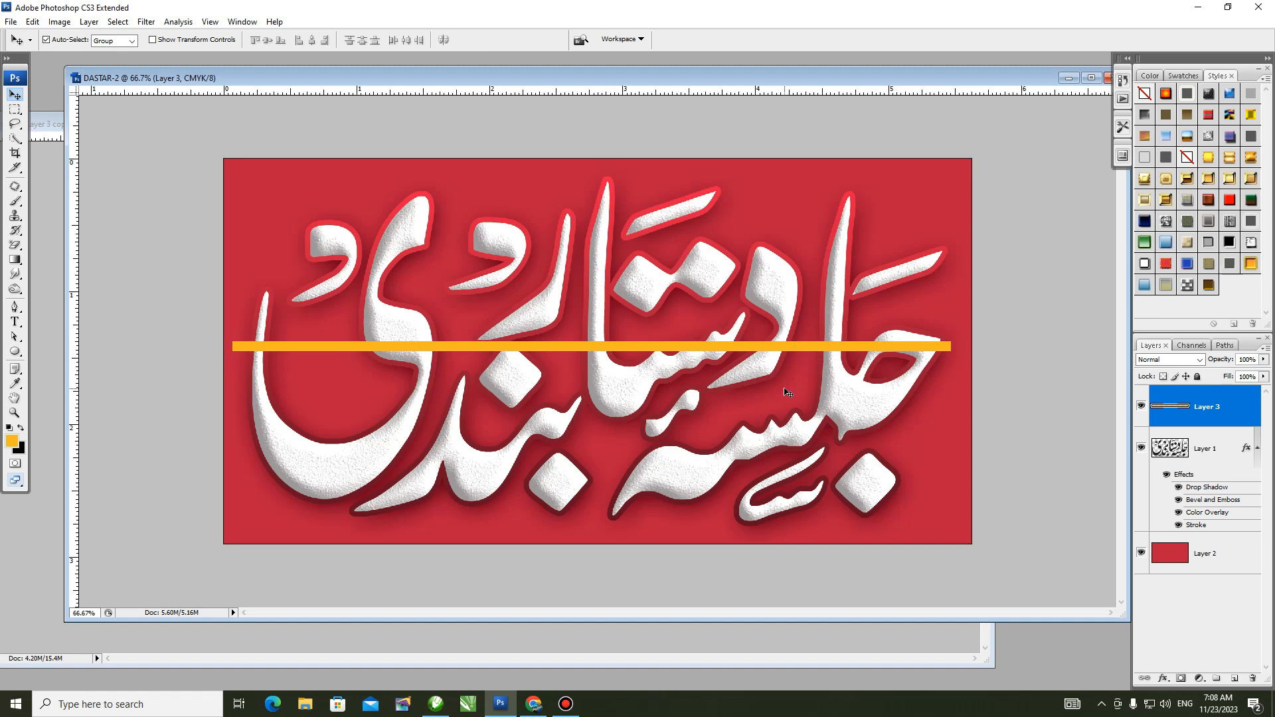
pyautogui.hotkey('alt', 'Down')
pyautogui.hotkey('alt', 'Down')
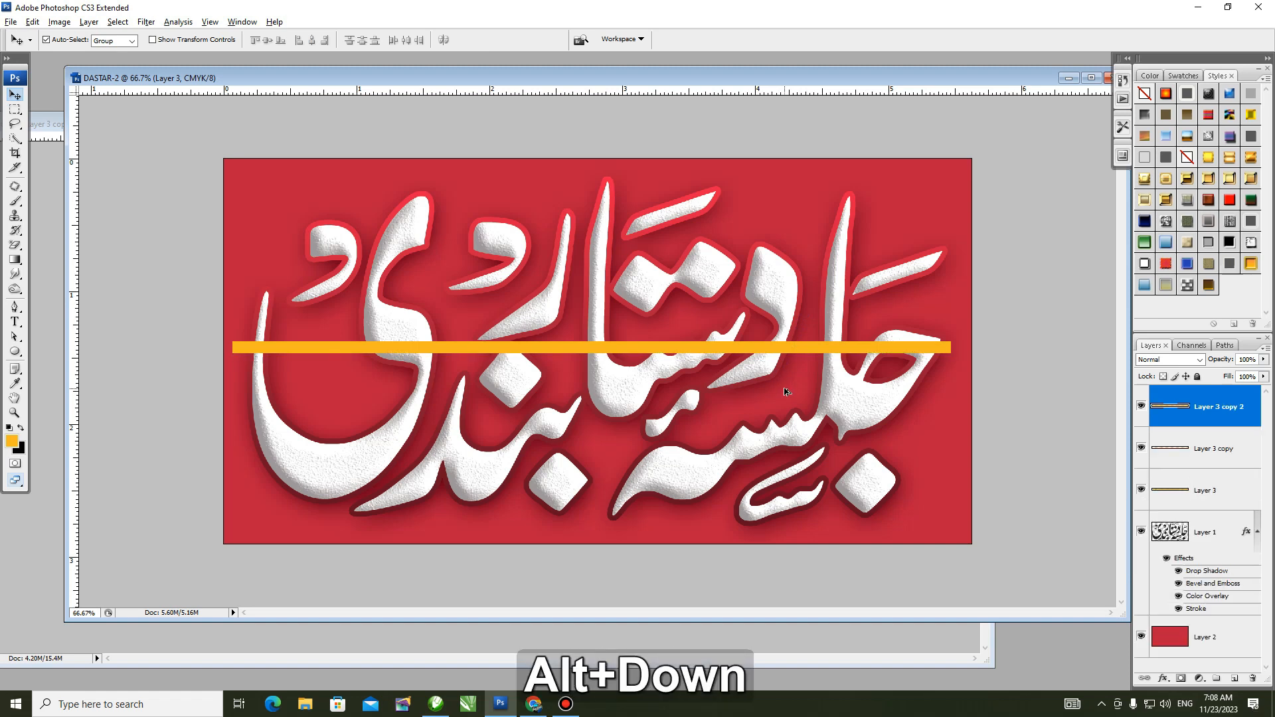
# Move the topmost stripe copy straight down, leaving a gap of about two stripe heights below the original stripe
pyautogui.hotkey('shift', 'Down')
pyautogui.hotkey('shift', 'Down')
pyautogui.hotkey('shift', 'Down')
pyautogui.hotkey('shift', 'Down')
pyautogui.hotkey('shift', 'Down')
pyautogui.hotkey('shift', 'Down')
pyautogui.hotkey('shift', 'Down')
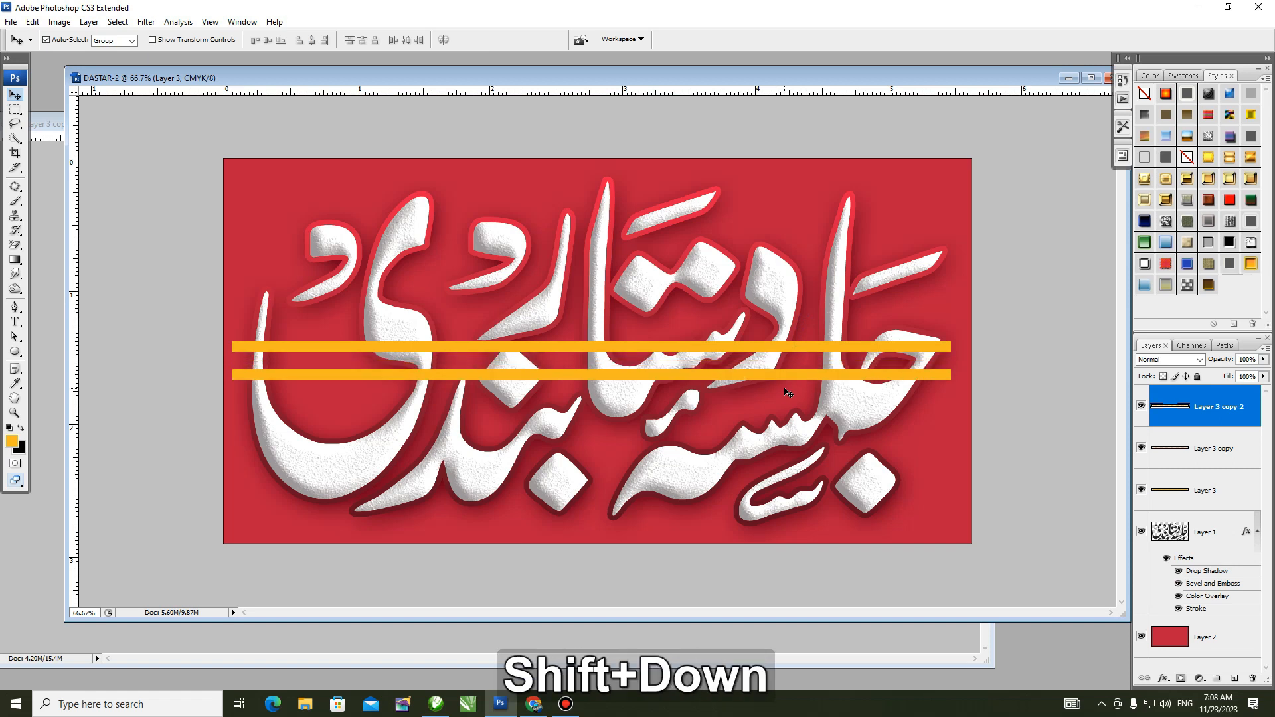
# Move the other stripe copy down and centre it between the upper and lower yellow stripes
pyautogui.click(764, 349)
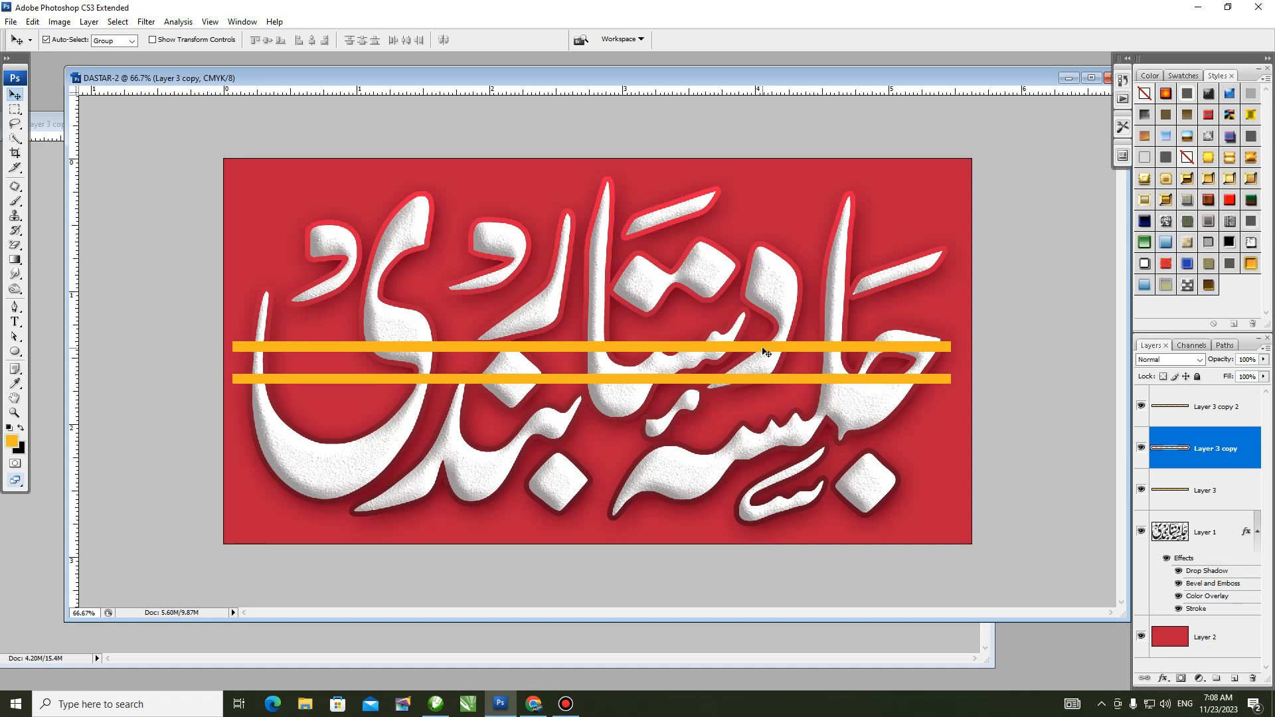
pyautogui.hotkey('shift', 'Down')
pyautogui.hotkey('shift', 'Down')
pyautogui.hotkey('shift', 'Down')
pyautogui.hotkey('shift', 'Down')
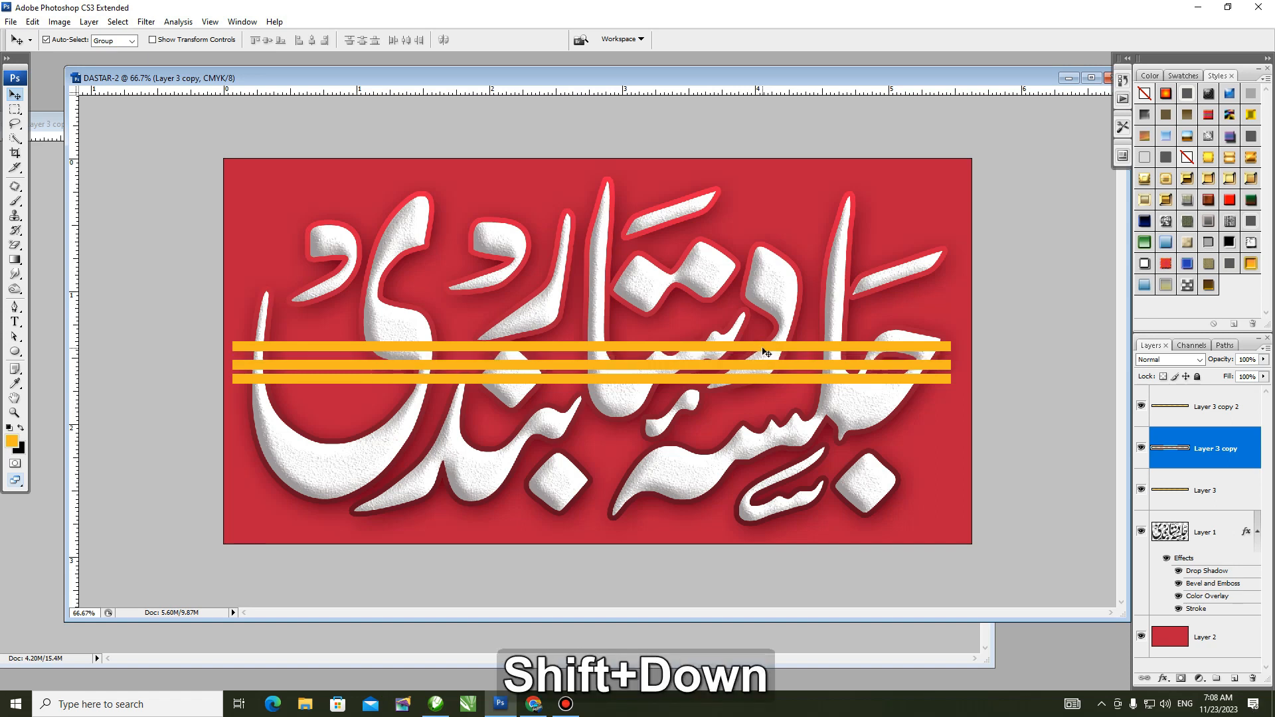
pyautogui.press('Up')
pyautogui.press('Up')
pyautogui.press('Up')
pyautogui.press('Up')
pyautogui.press('Up')
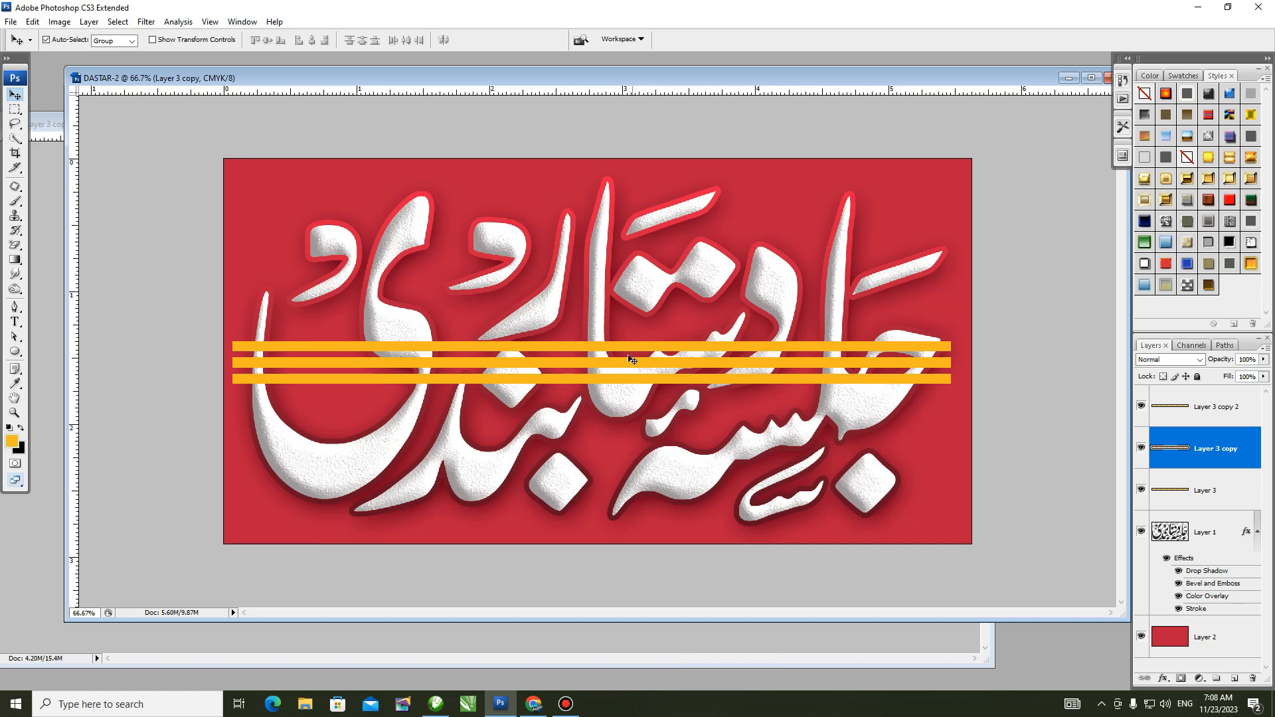
# Shift the three stripes lower across the lettering and space them slightly further apart at even intervals
pyautogui.click(616, 384)
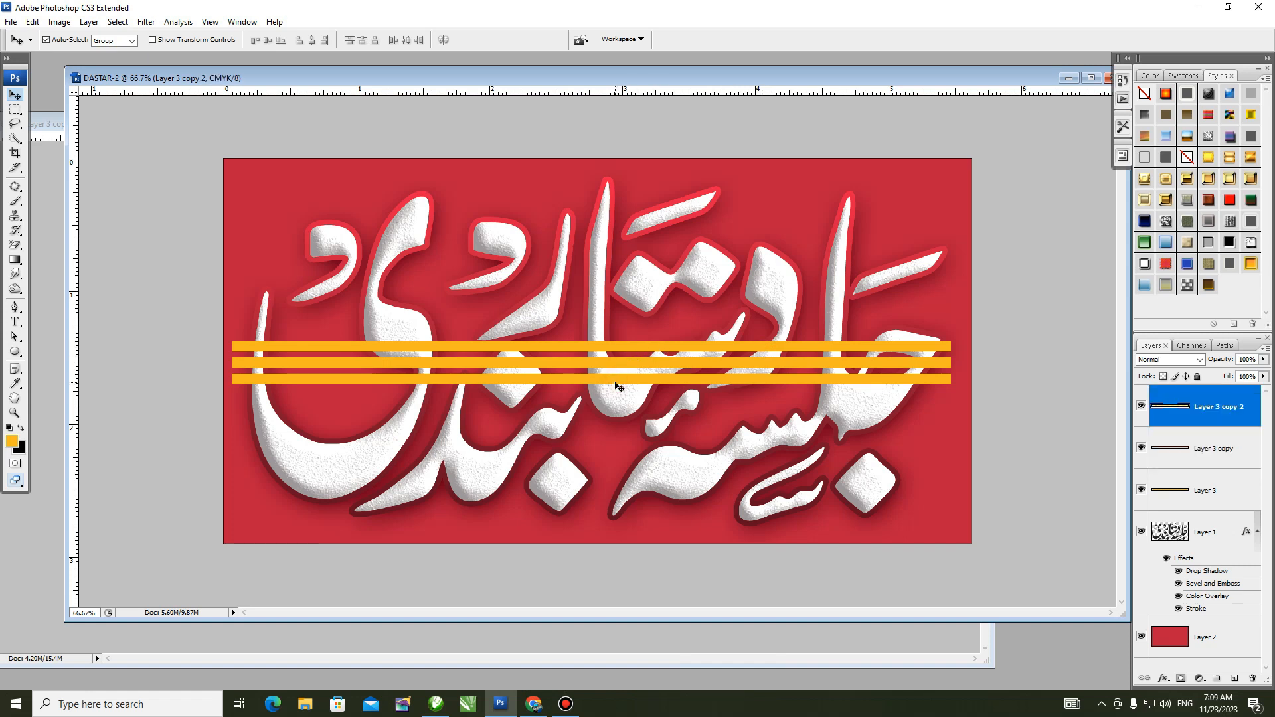
pyautogui.hotkey('shift', 'Down')
pyautogui.click(570, 378)
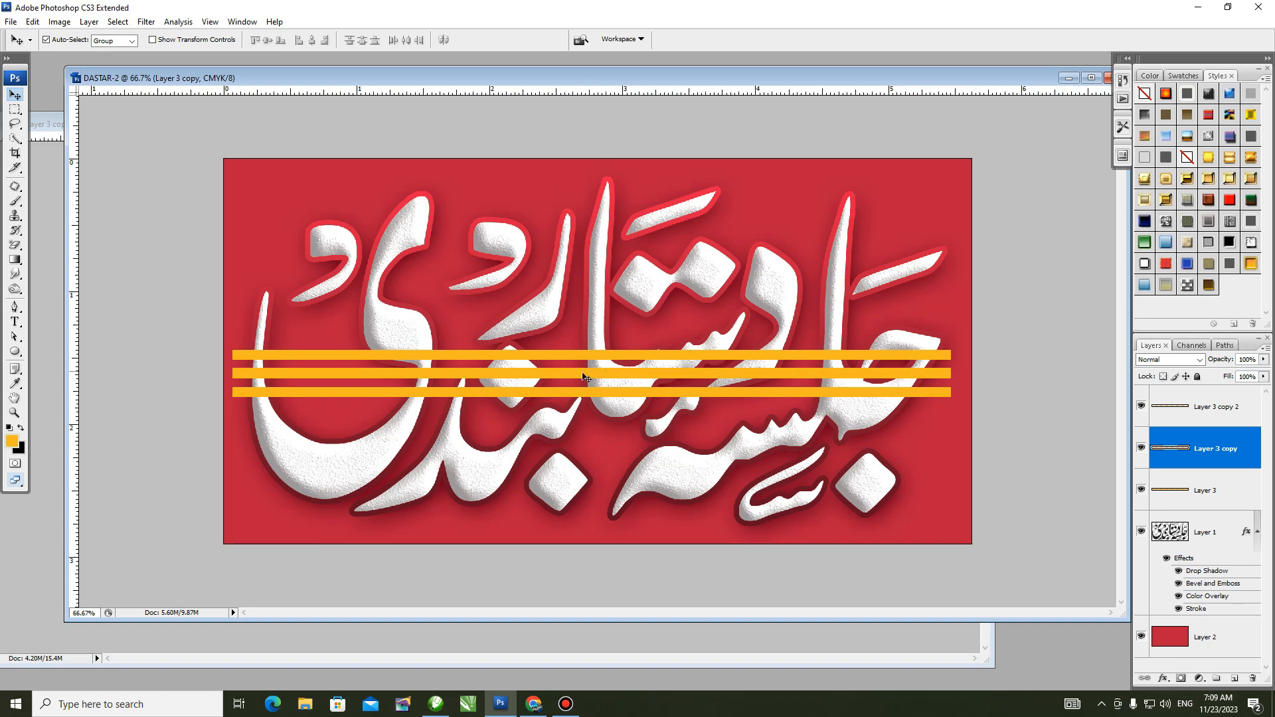
# Load the middle stripe as a selection, set the foreground colour to green 15e115 and fill the stripe with it
pyautogui.keyDown('ctrl'); pyautogui.click(1166, 452); pyautogui.keyUp('ctrl')
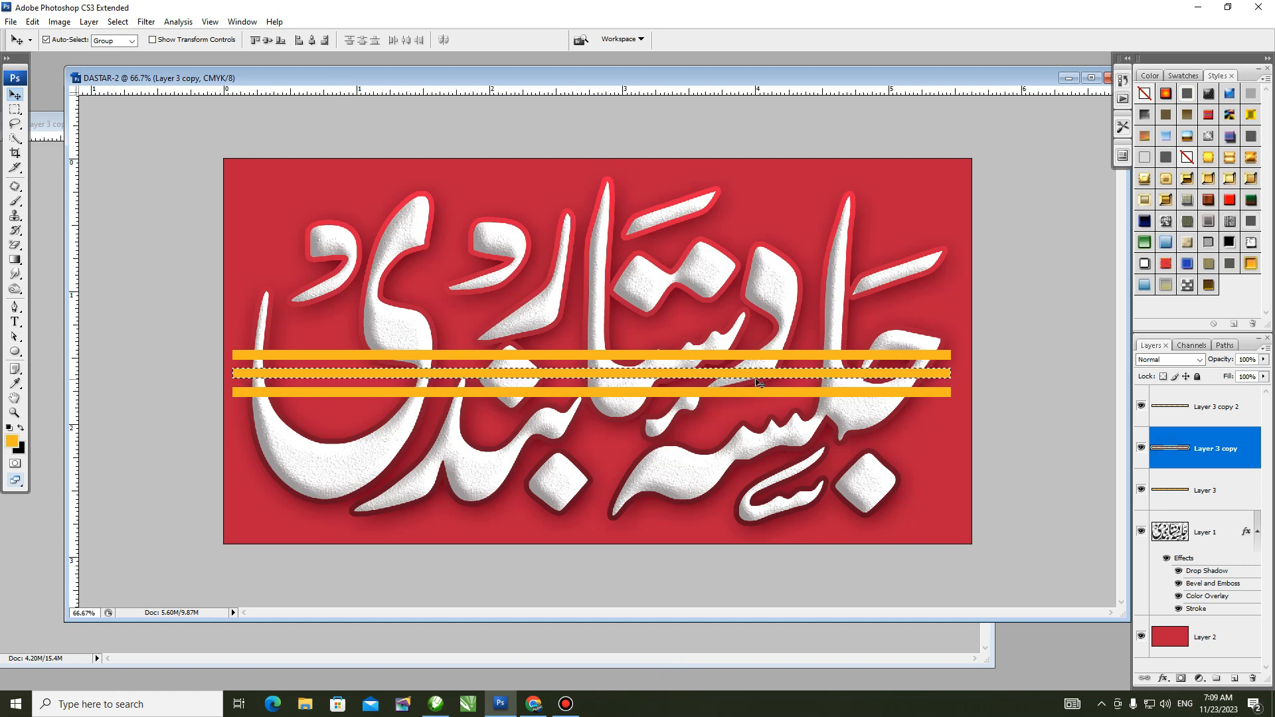
pyautogui.click(12, 441)
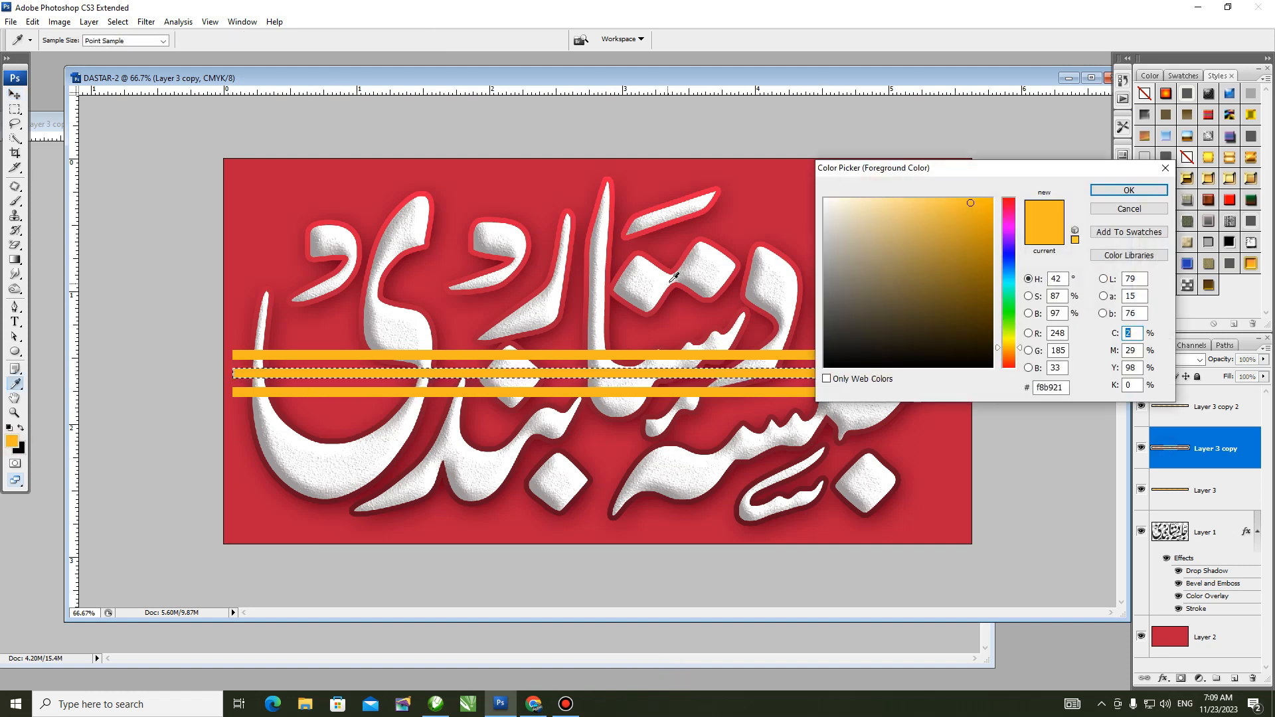
pyautogui.click(1010, 311)
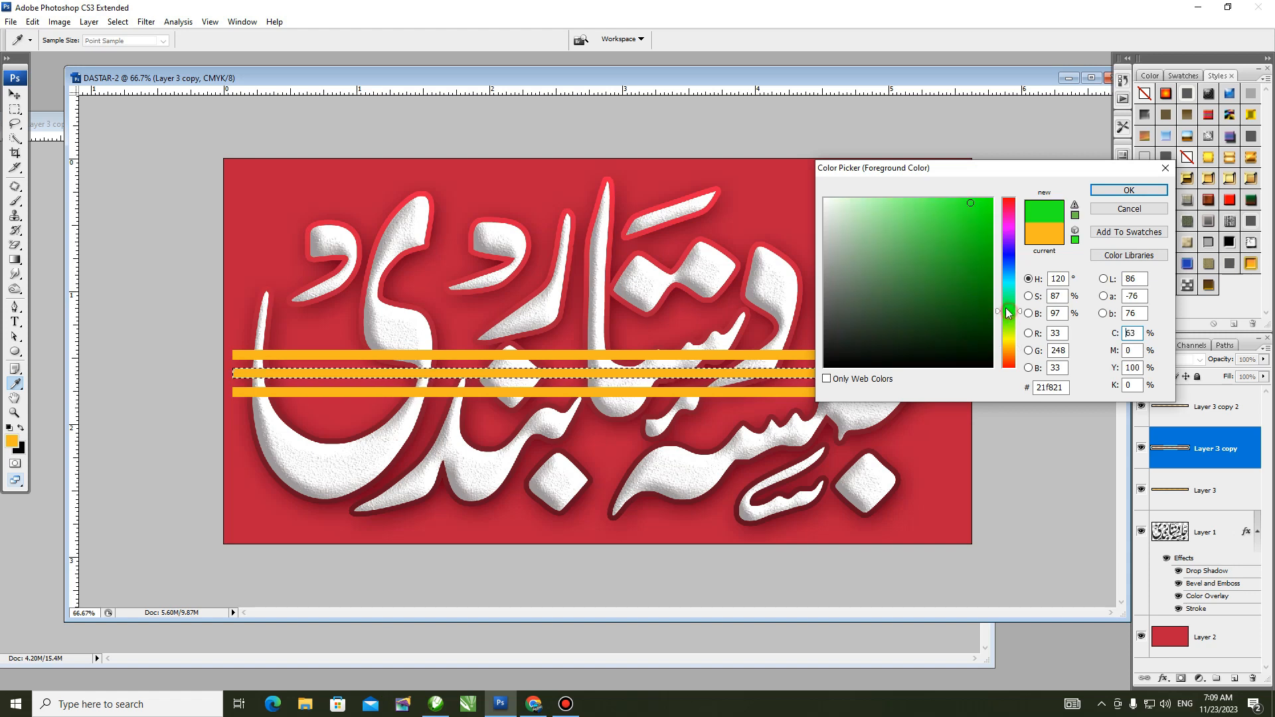
pyautogui.click(978, 217)
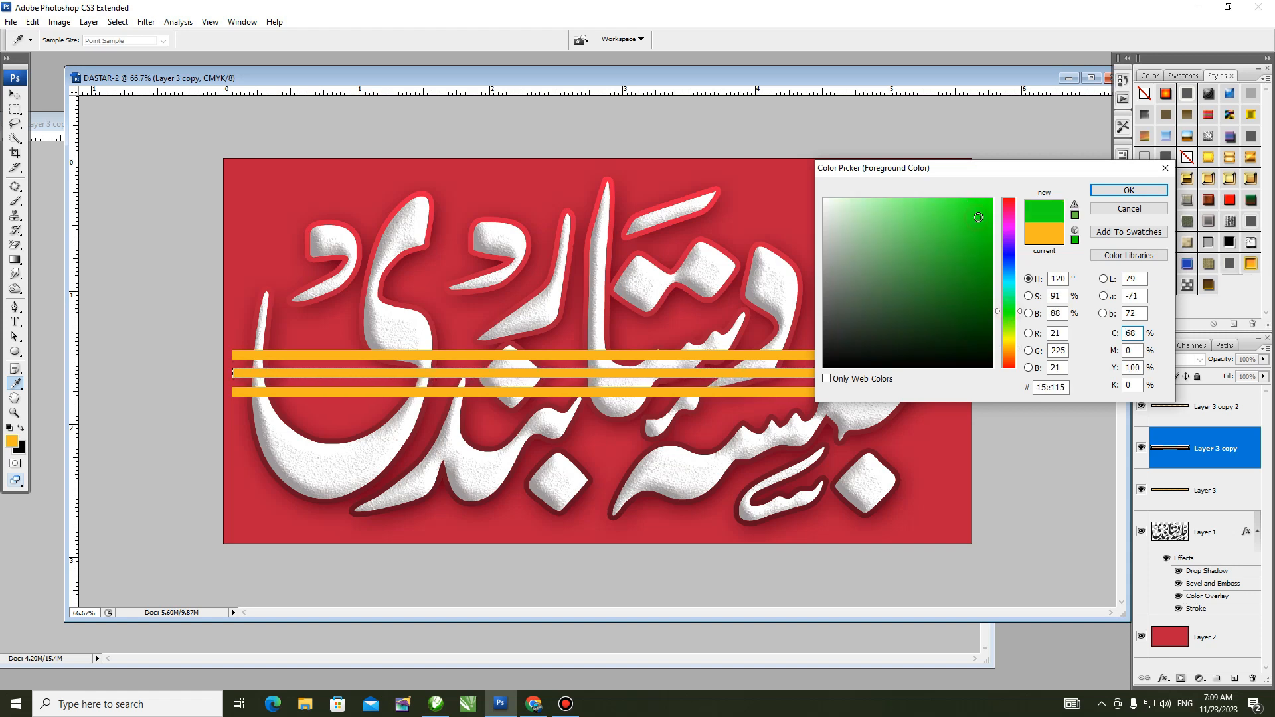
pyautogui.click(1116, 192)
pyautogui.hotkey('alt', 'Delete')
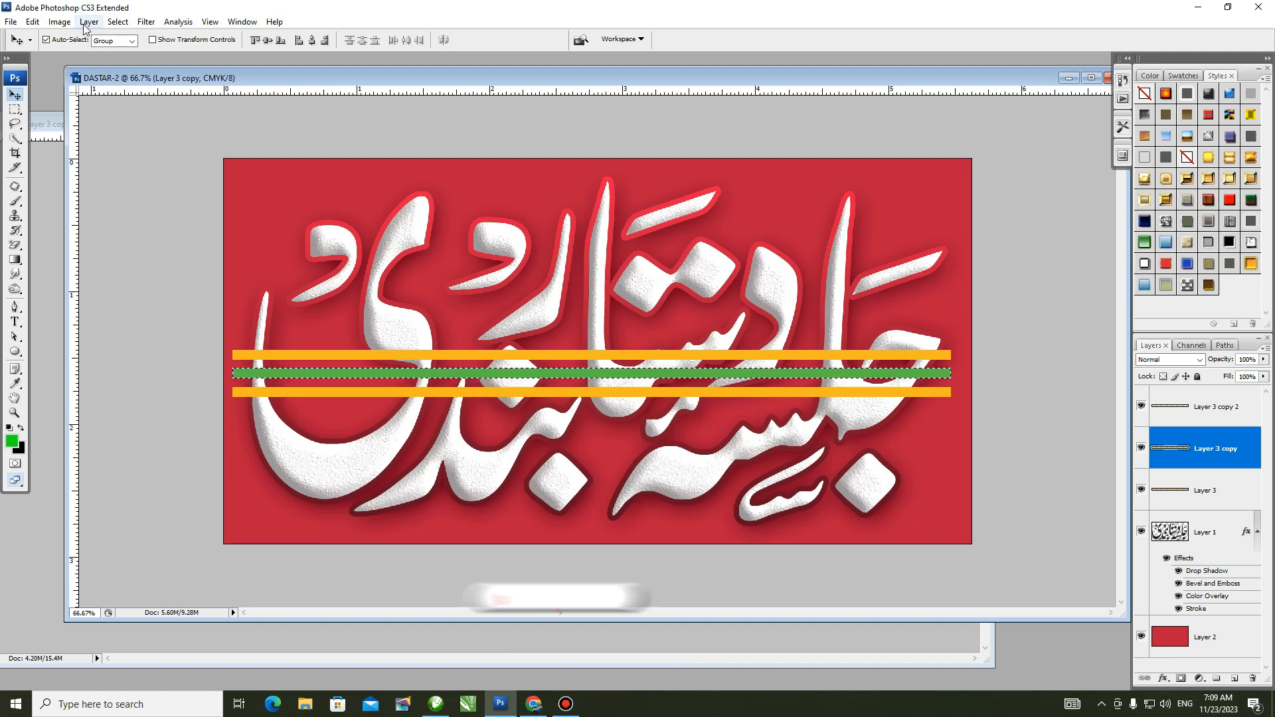
# Convert the document to RGB colour mode without merging layers, refill the middle stripe with the green foreground colour and deselect
pyautogui.click(60, 22)
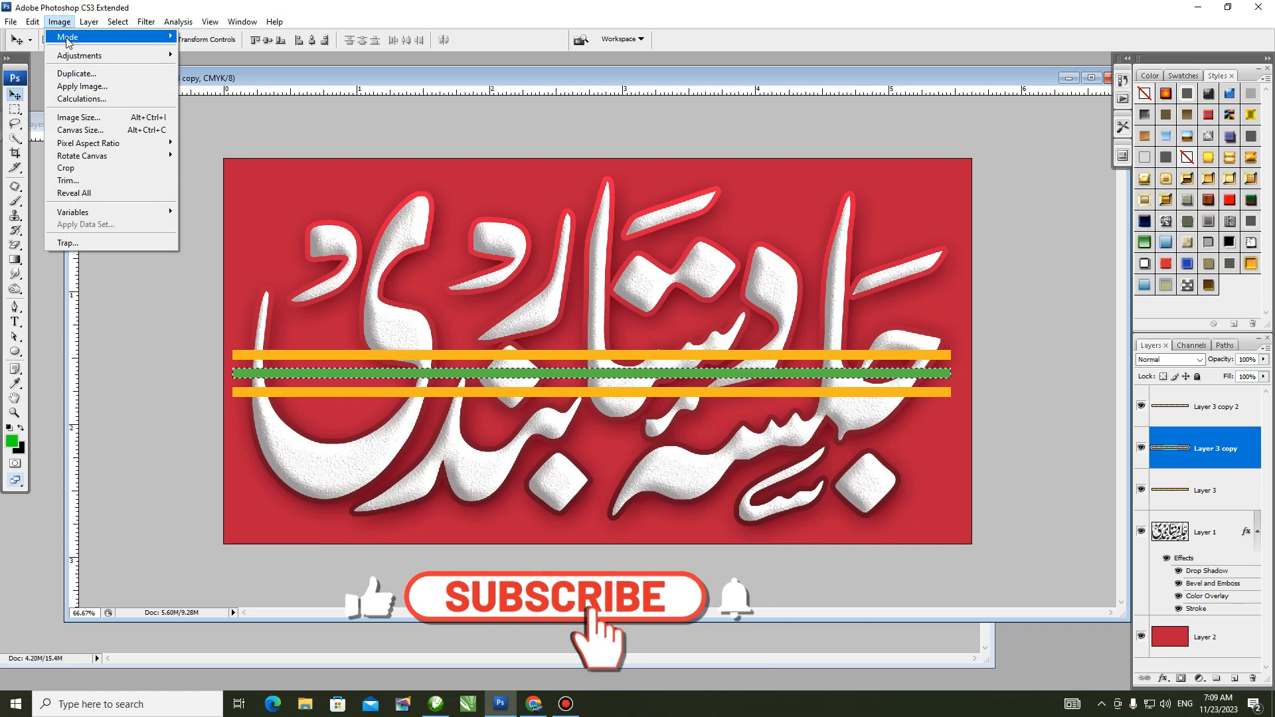
pyautogui.moveTo(99, 37)
pyautogui.click(239, 88)
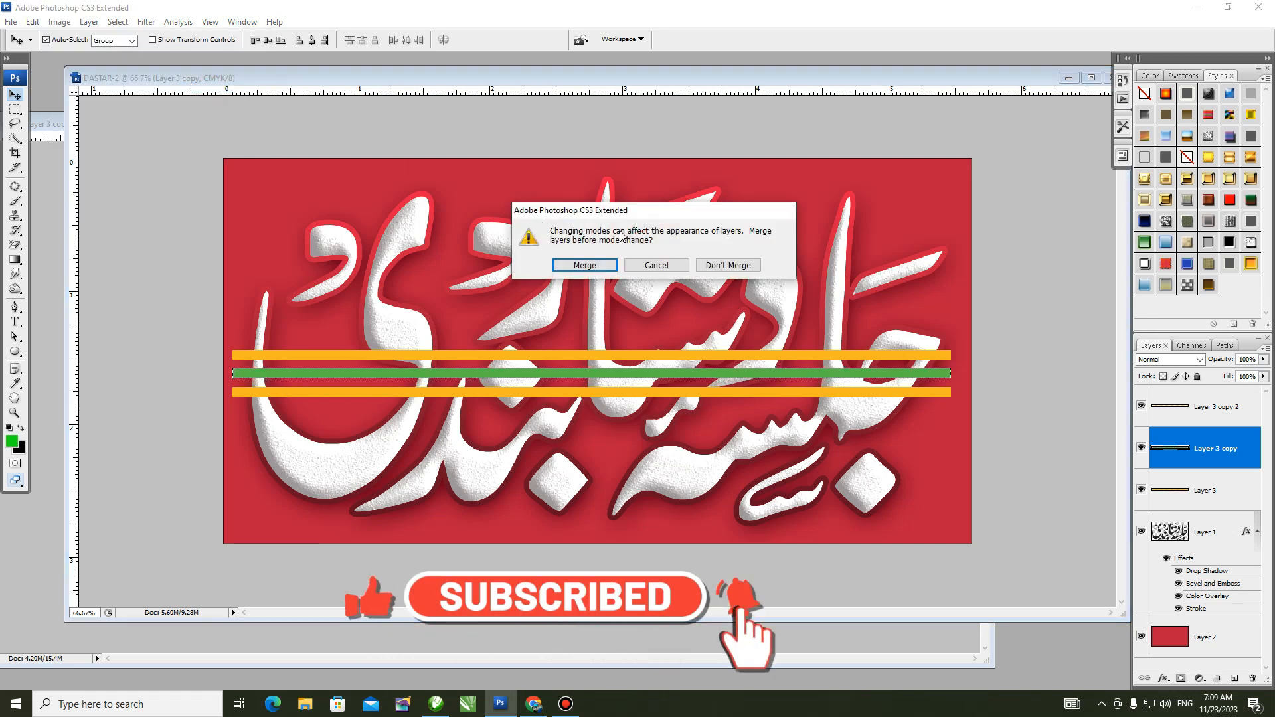
pyautogui.click(724, 264)
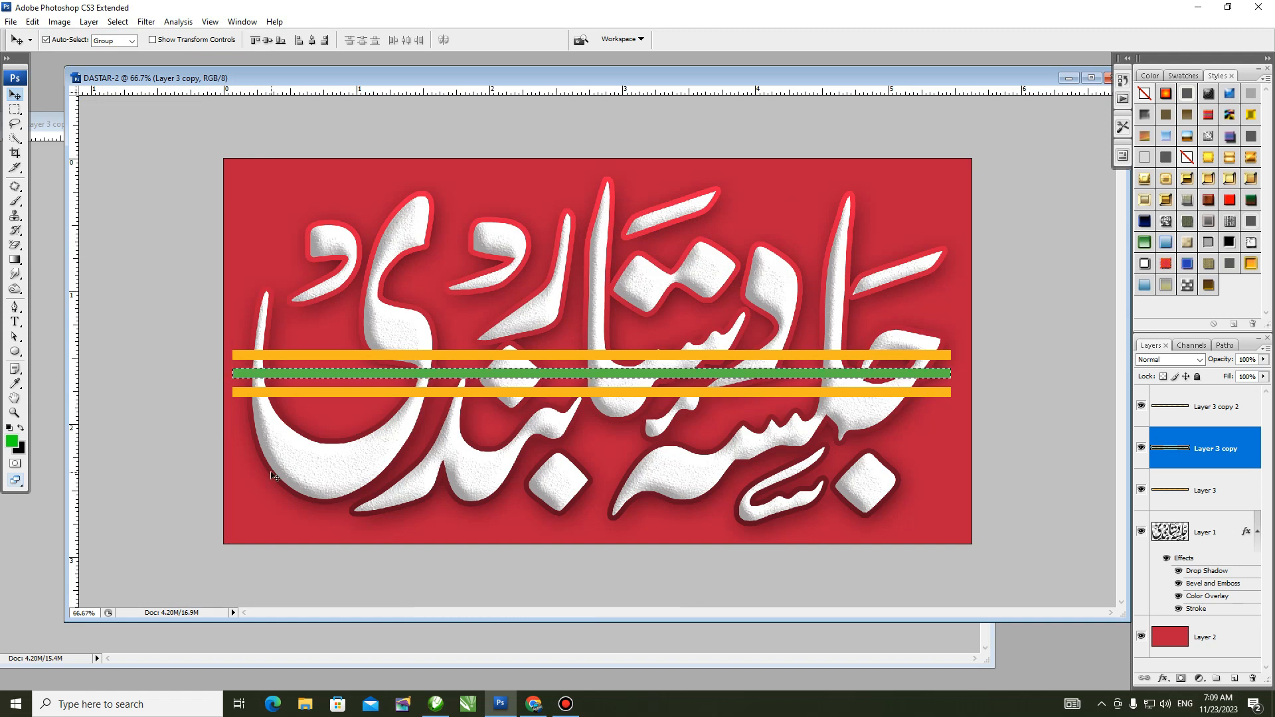
pyautogui.hotkey('alt', 'Delete')
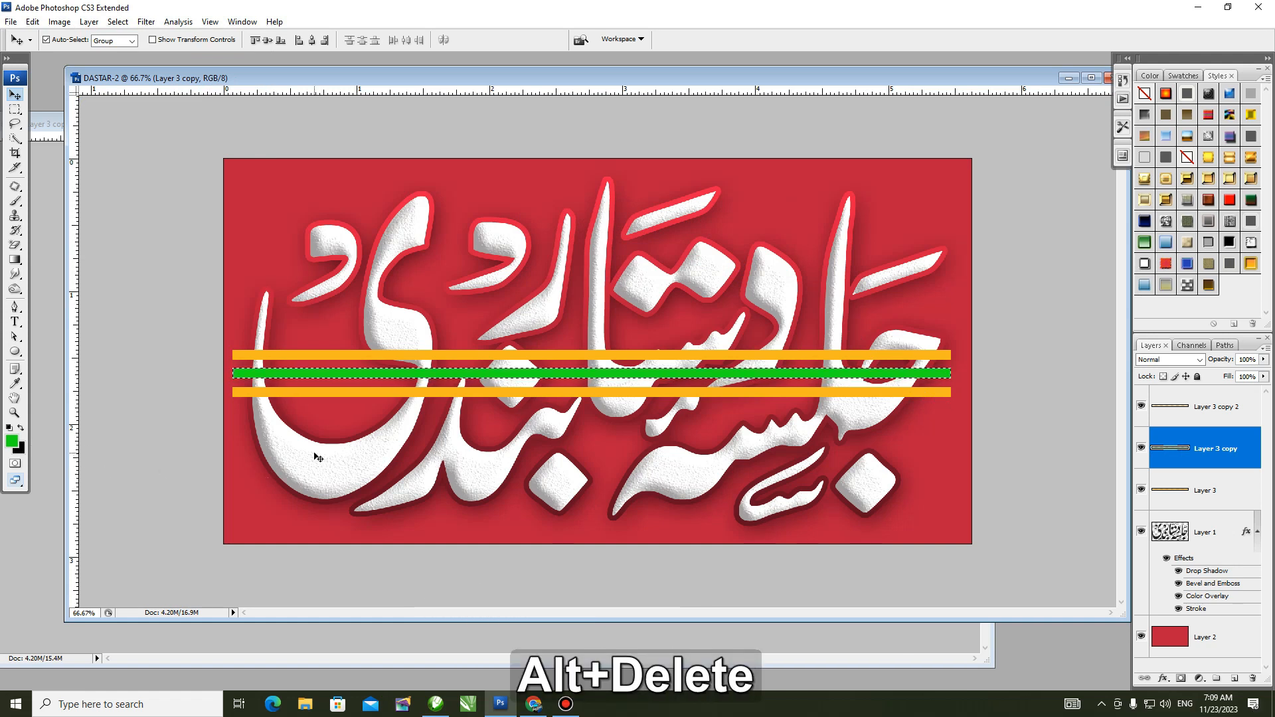
pyautogui.hotkey('ctrl', 'd')
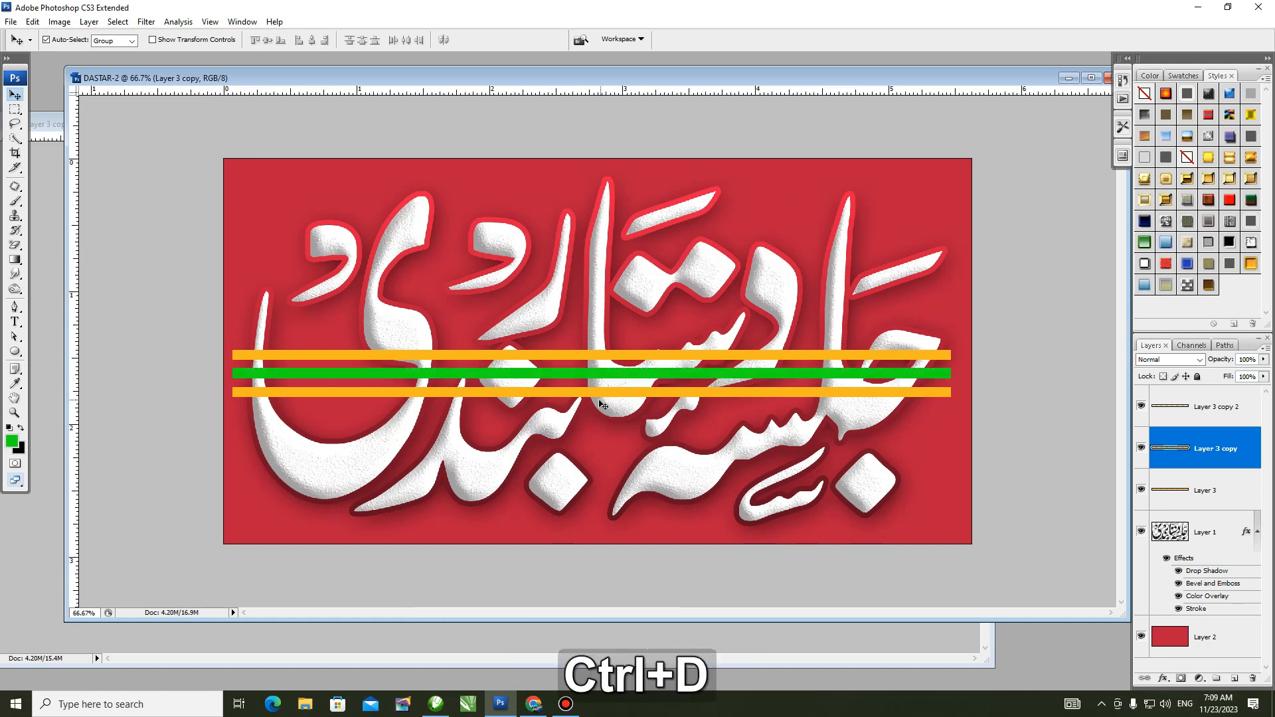
# Load the lowest stripe as a selection, fill it with a bright blue foreground colour and deselect
pyautogui.click(548, 397)
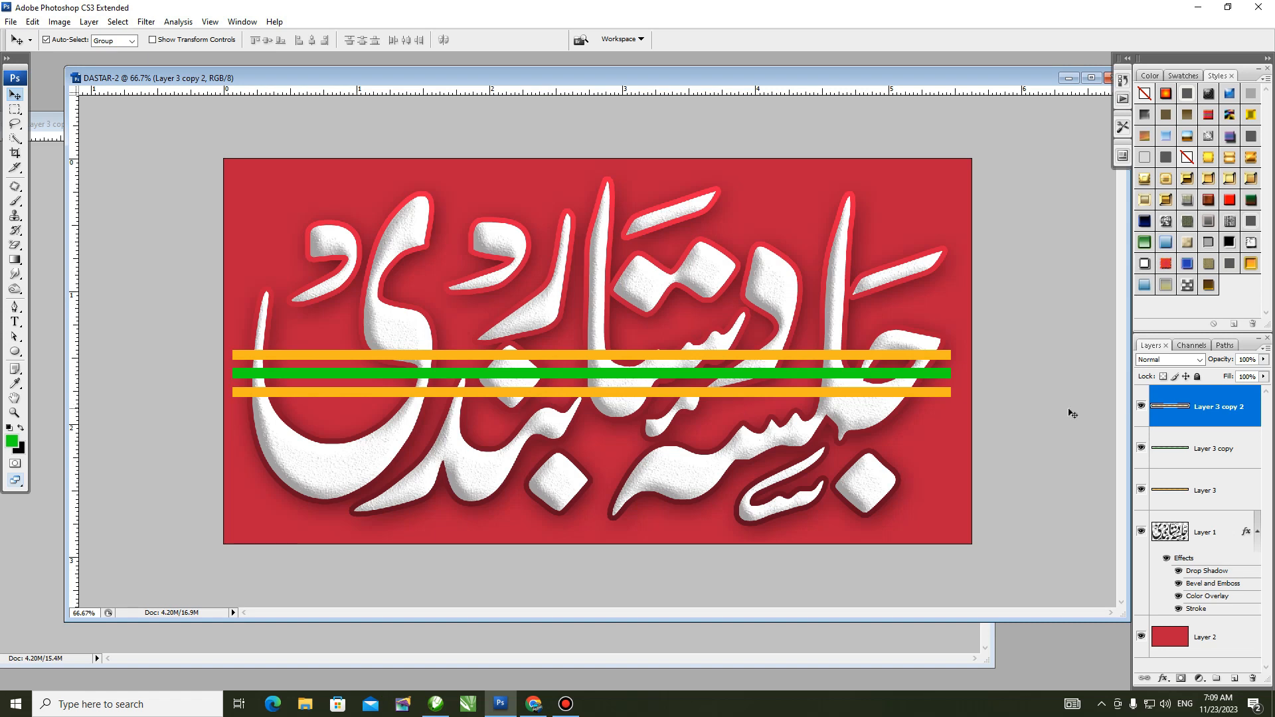
pyautogui.keyDown('ctrl'); pyautogui.click(1169, 406); pyautogui.keyUp('ctrl')
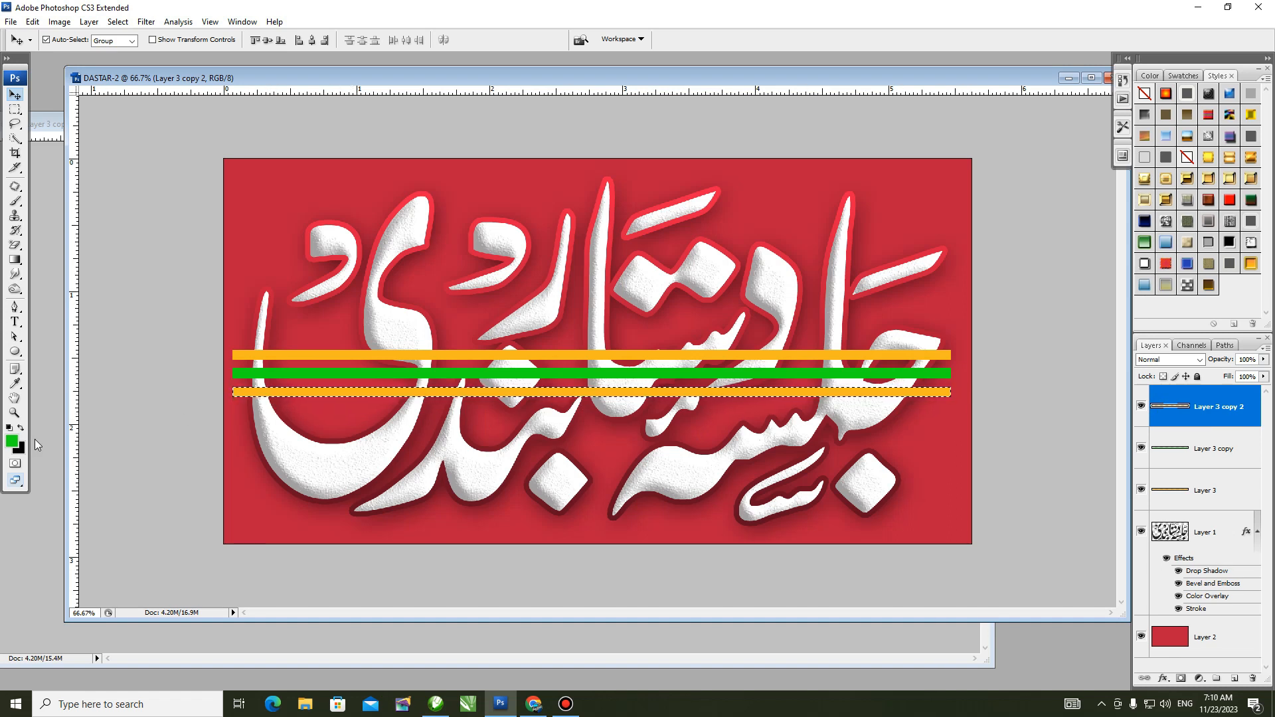
pyautogui.click(13, 443)
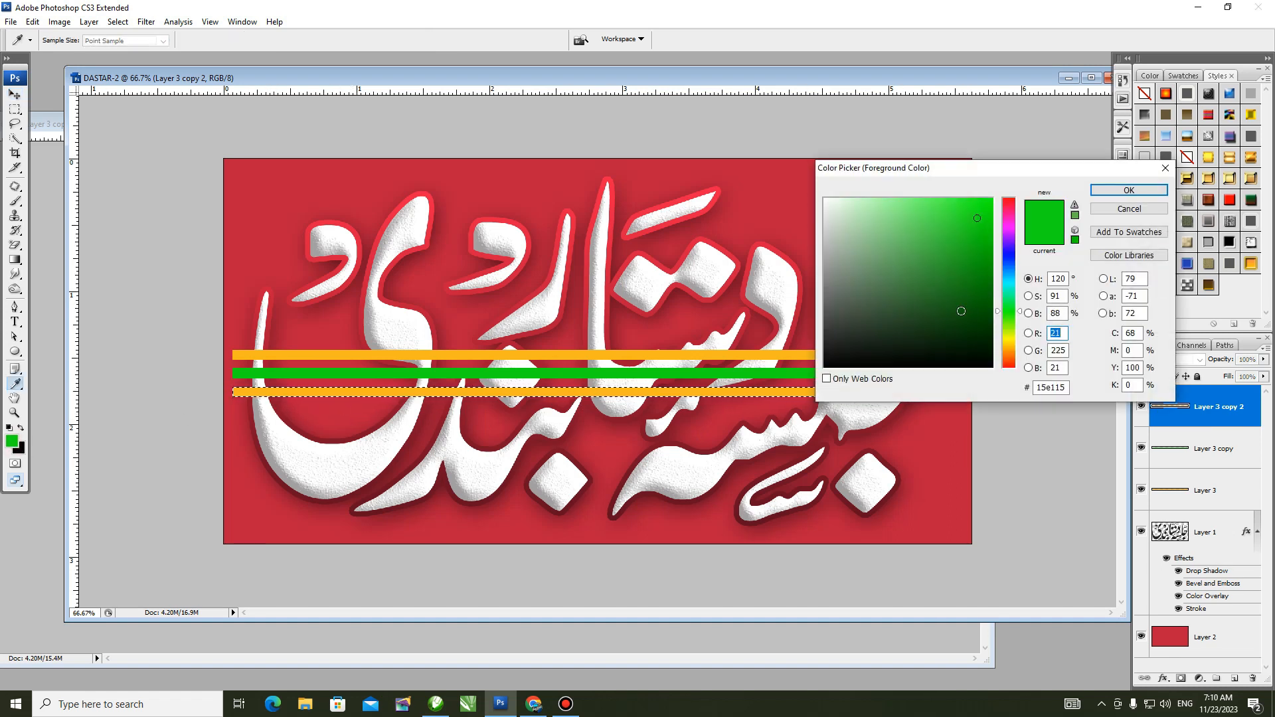
pyautogui.click(1009, 234)
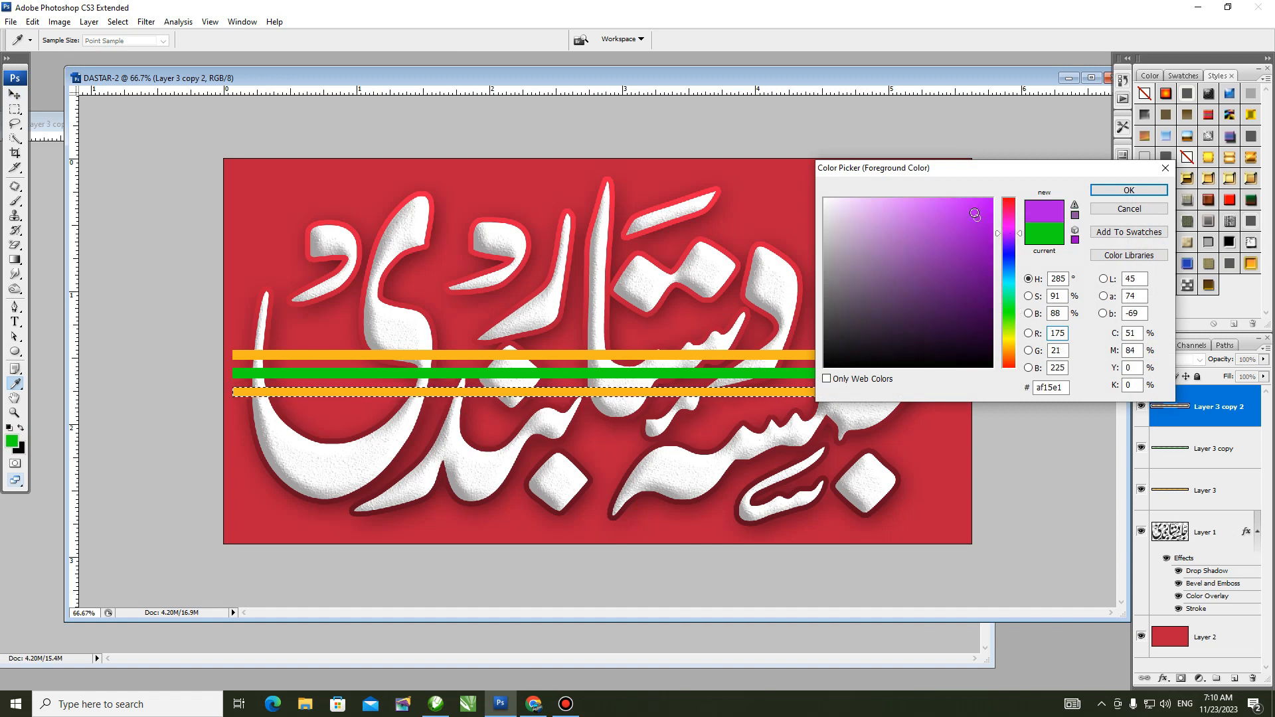
pyautogui.click(1008, 257)
pyautogui.moveTo(981, 248); pyautogui.dragTo(961, 209)
pyautogui.click(1129, 190)
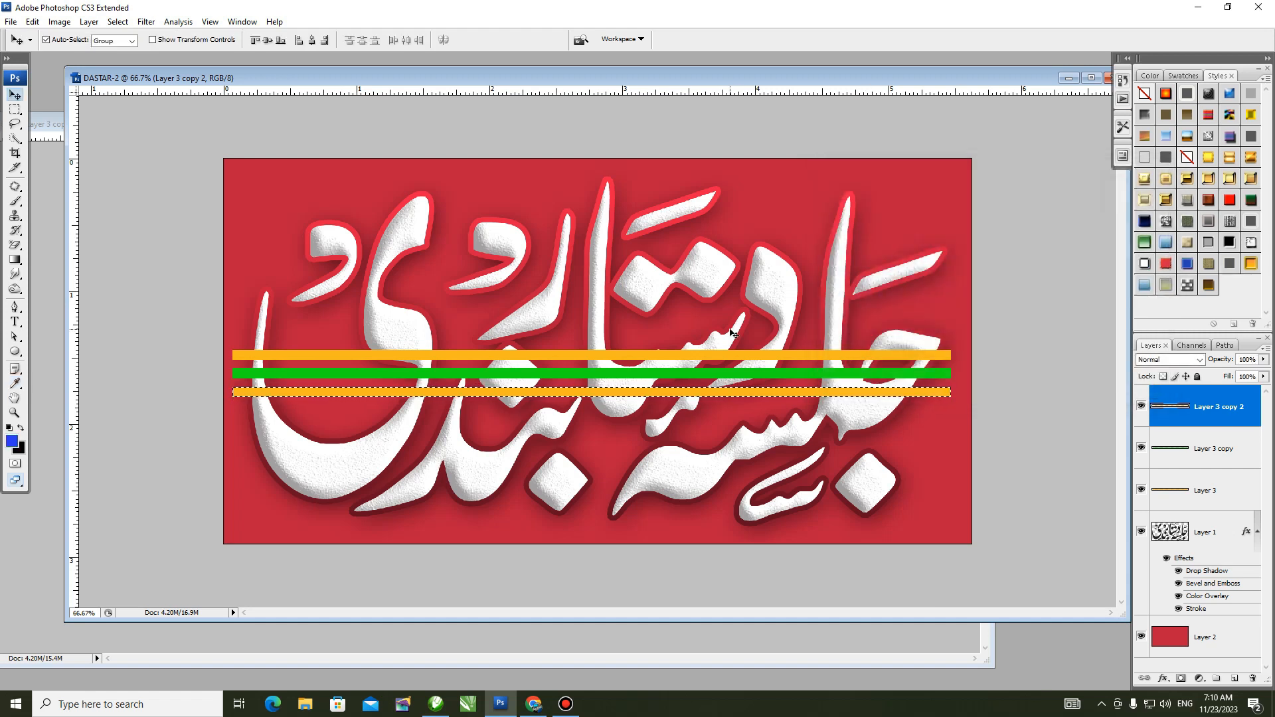
pyautogui.hotkey('alt', 'Delete')
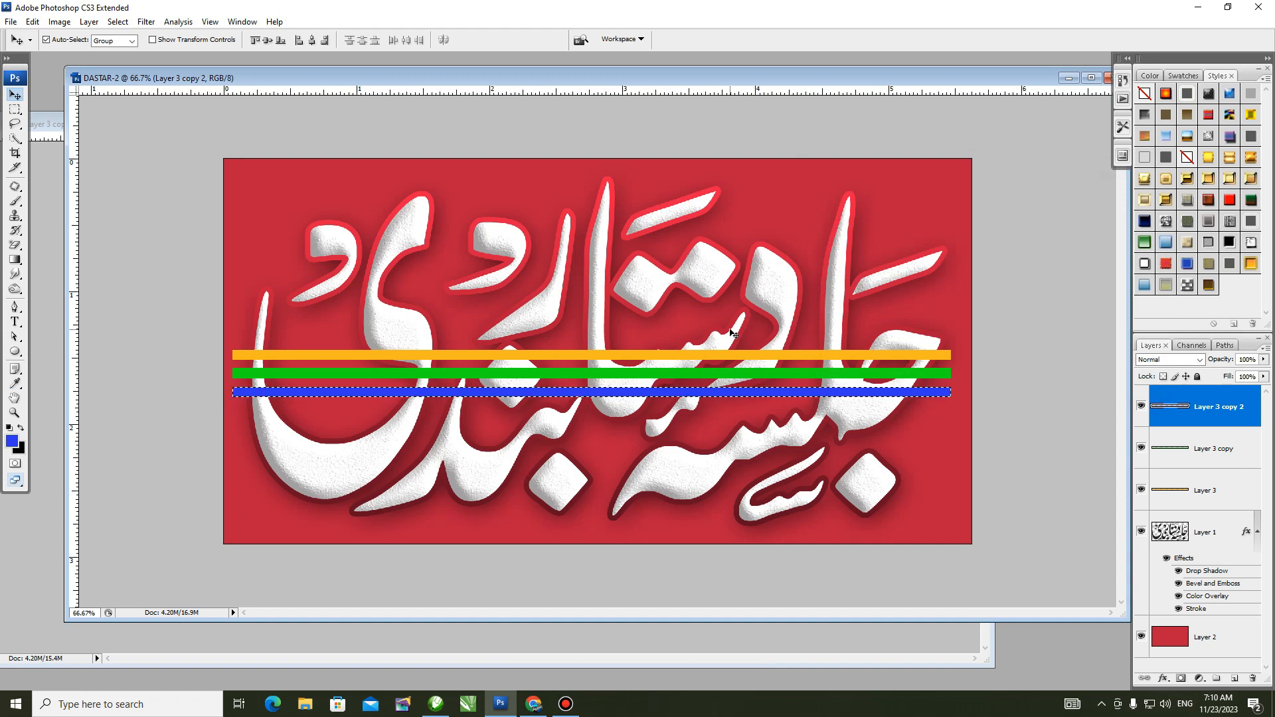
pyautogui.hotkey('ctrl', 'd')
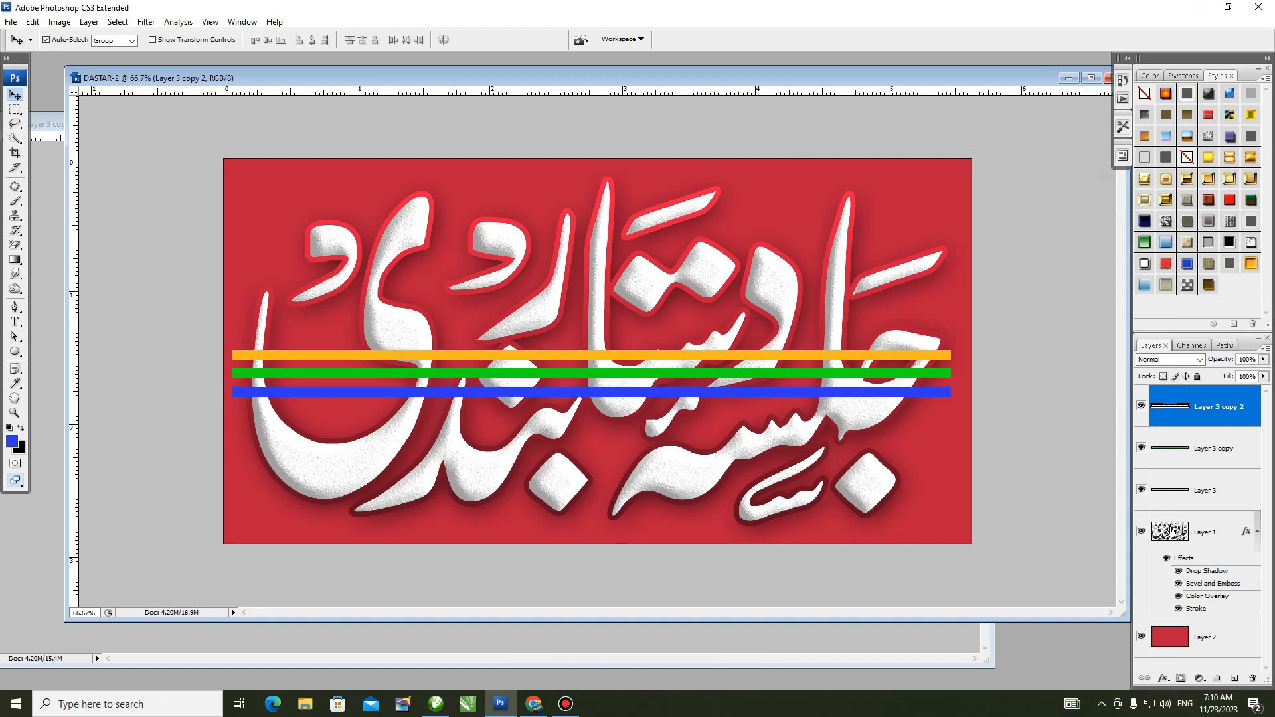
# Load the calligraphy layer's outline as a selection and invert it to cover everything outside the lettering
pyautogui.click(1173, 532)
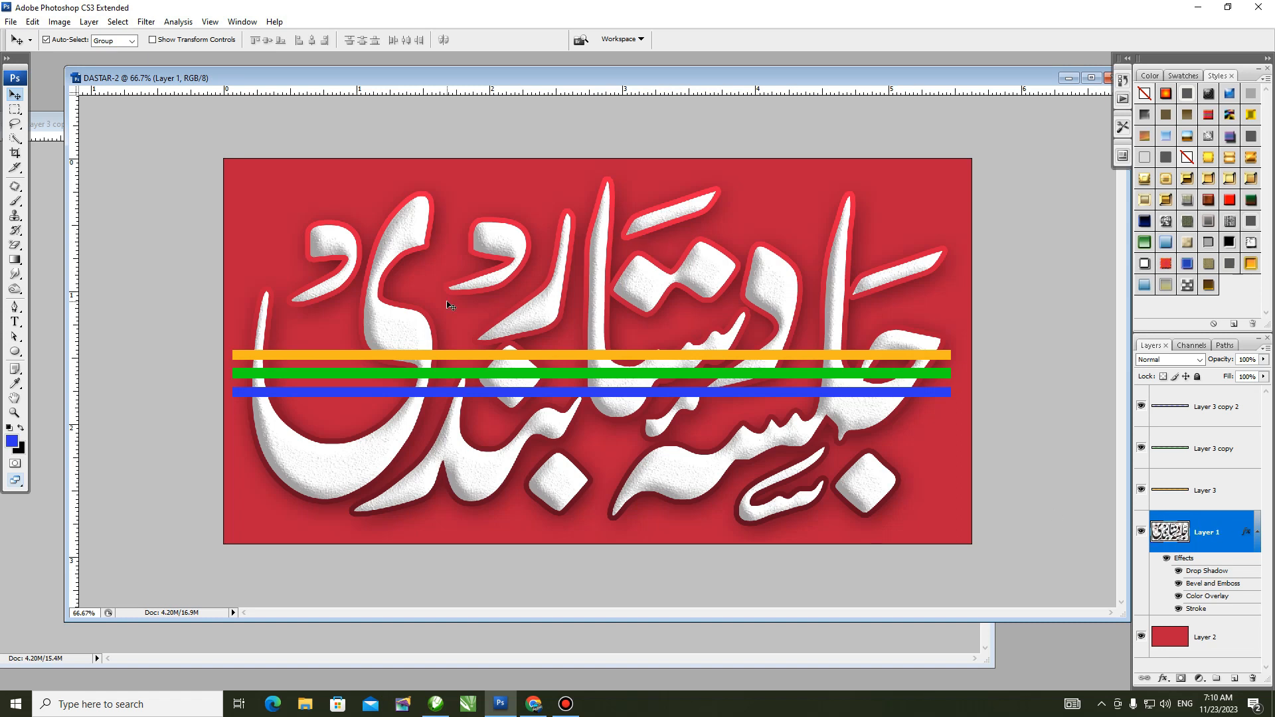
pyautogui.keyDown('ctrl'); pyautogui.click(1167, 535); pyautogui.keyUp('ctrl')
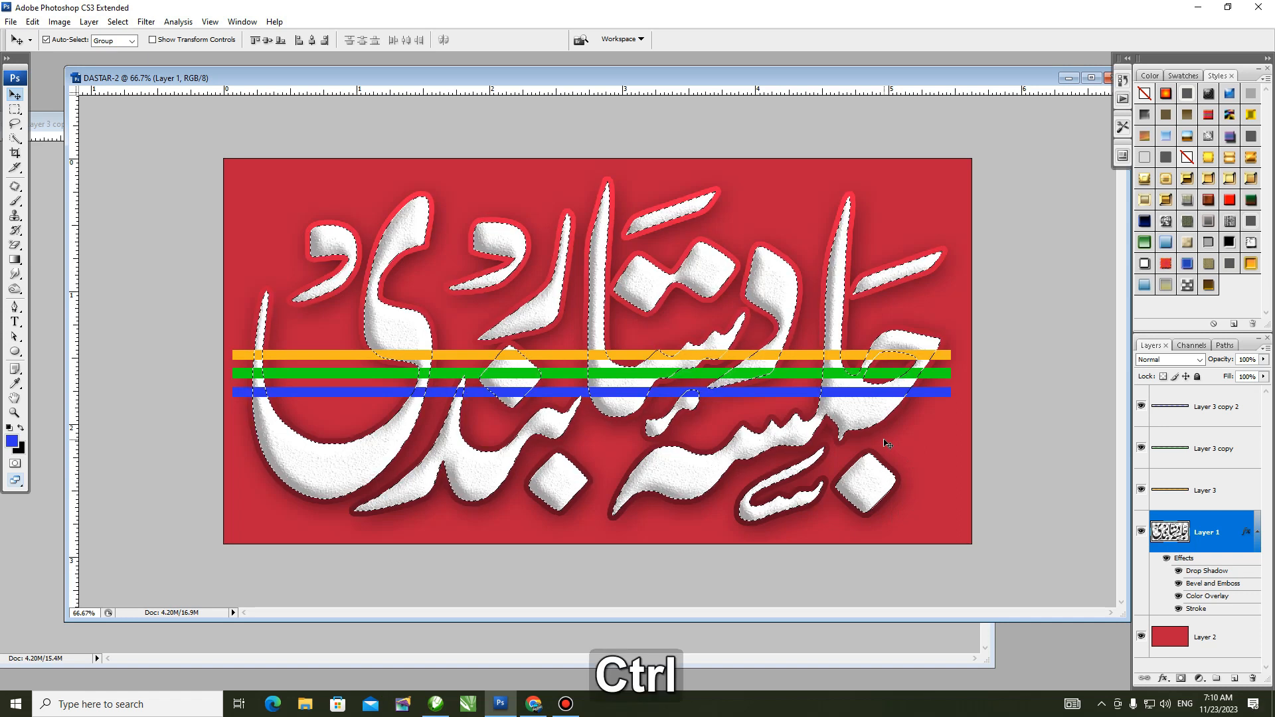
pyautogui.hotkey('ctrl', 'shift', 'i')
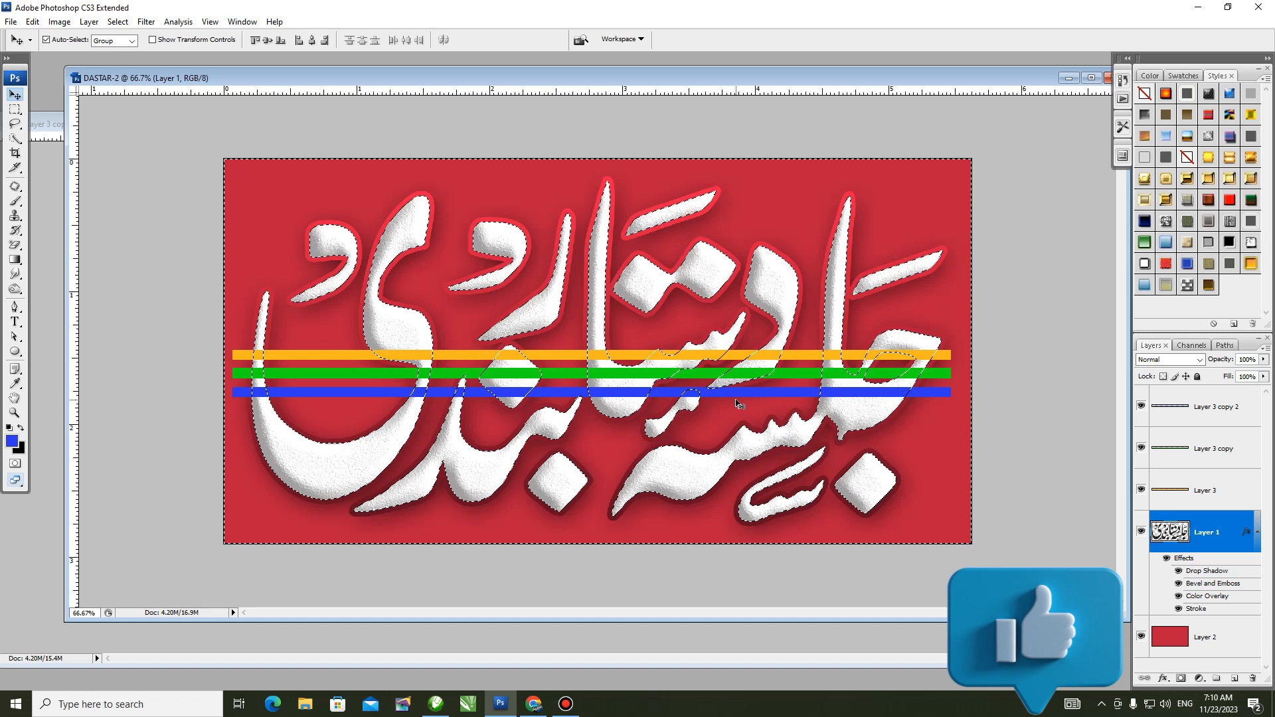
# Delete the parts of the blue, green and yellow stripes that lie outside the lettering, and deselect
pyautogui.click(1215, 419)
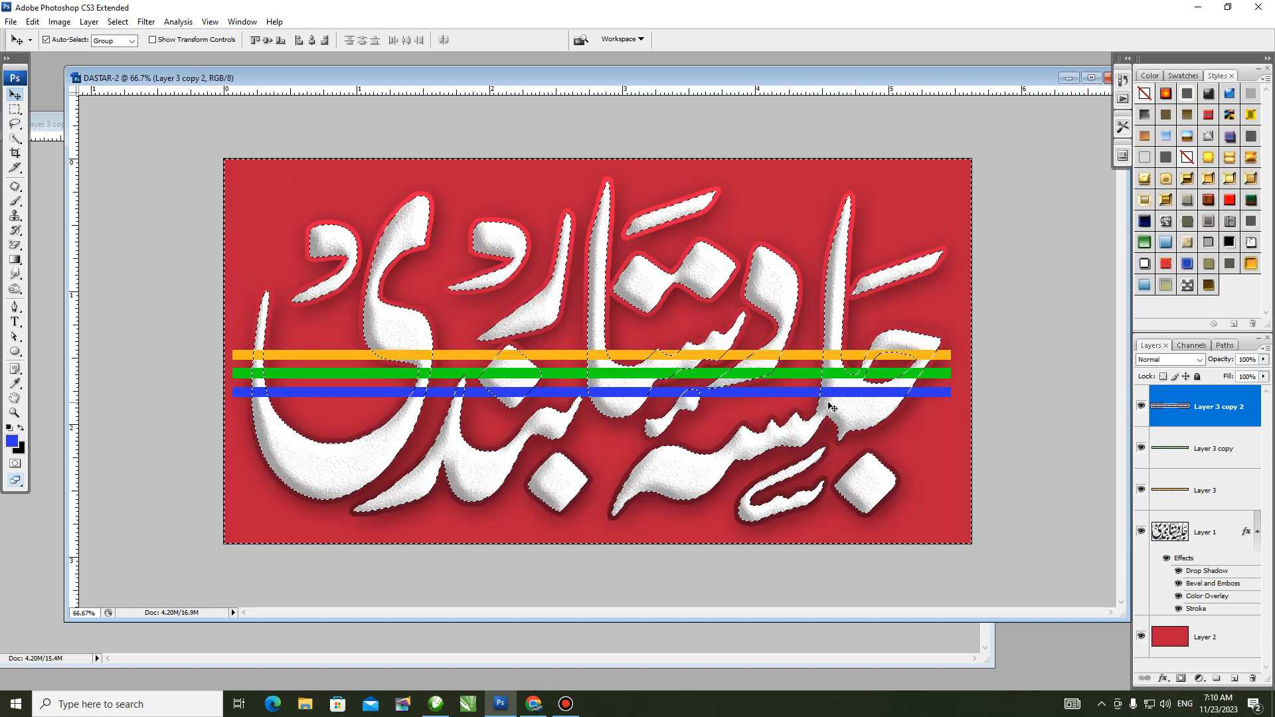
pyautogui.press('Delete')
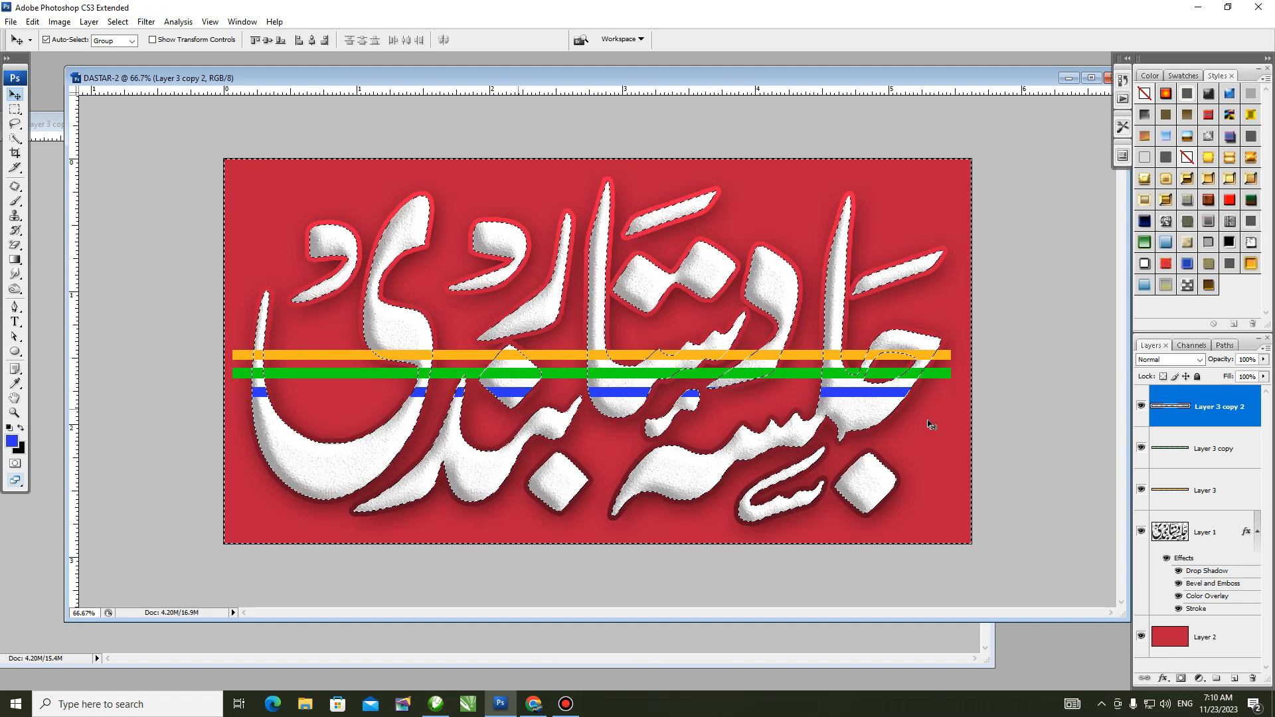
pyautogui.click(1212, 449)
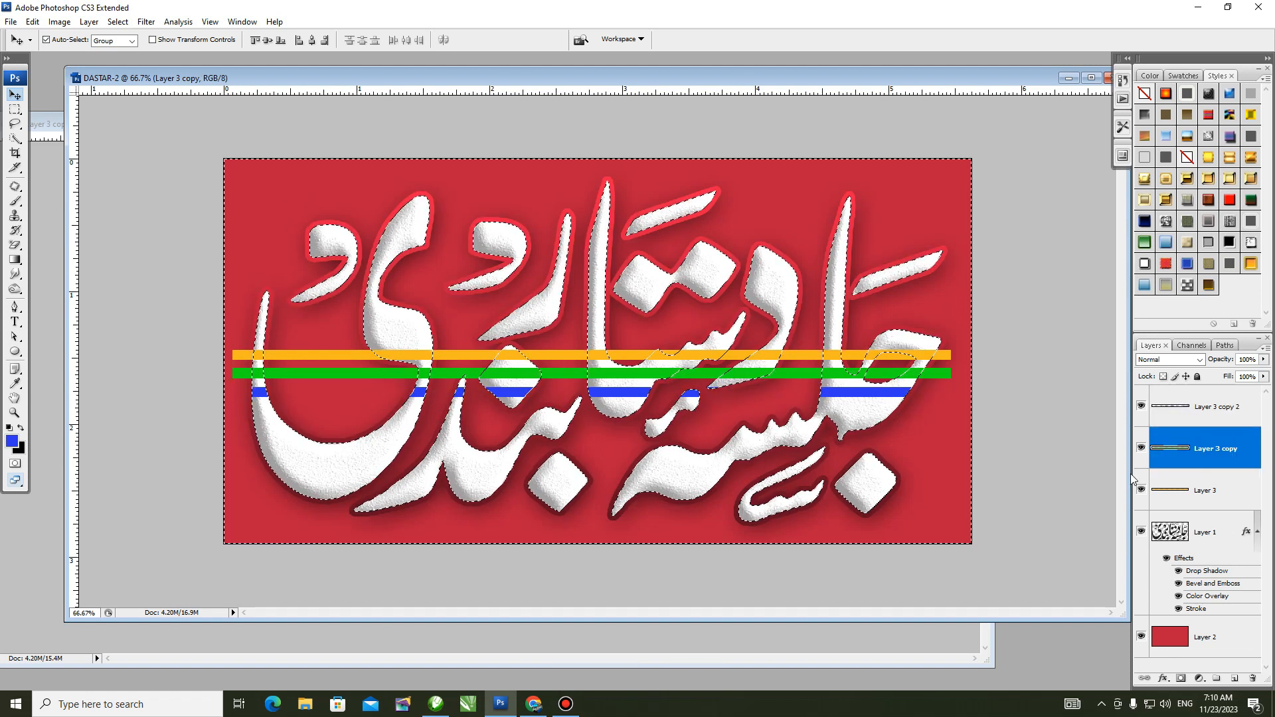
pyautogui.press('Delete')
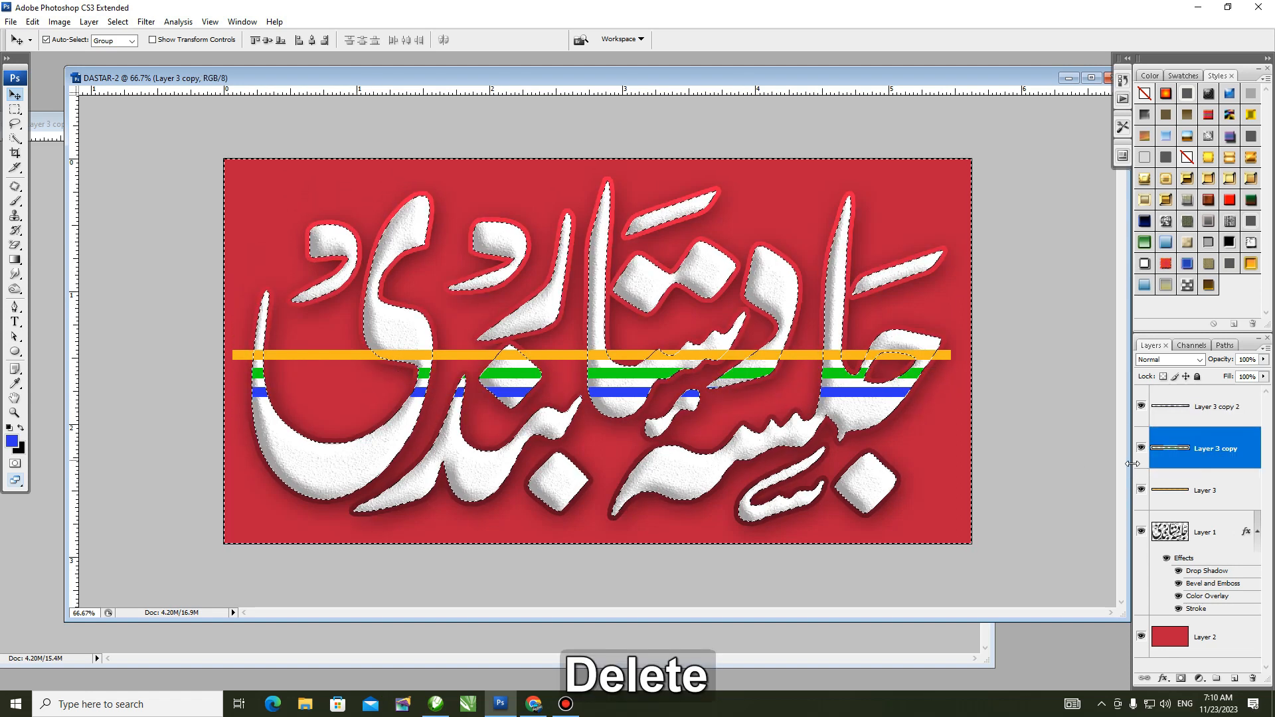
pyautogui.click(1217, 495)
pyautogui.press('Delete')
pyautogui.press('ctrl')
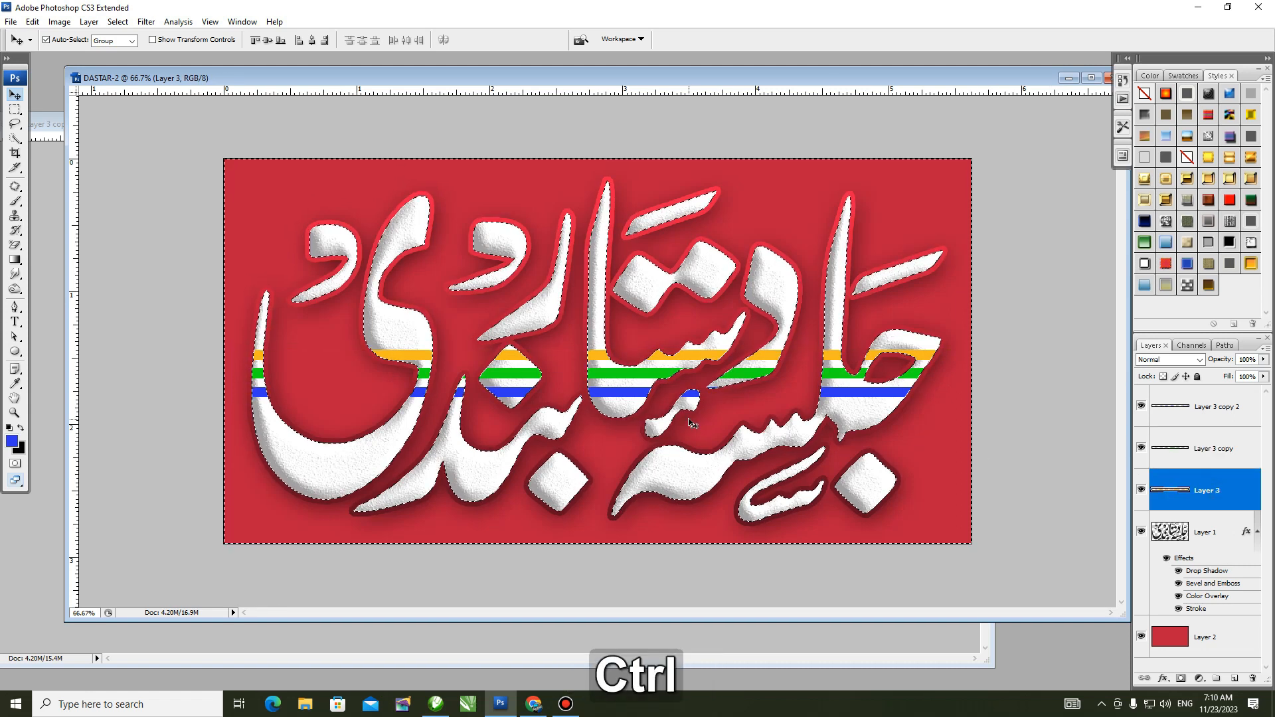
pyautogui.hotkey('ctrl', 'd')
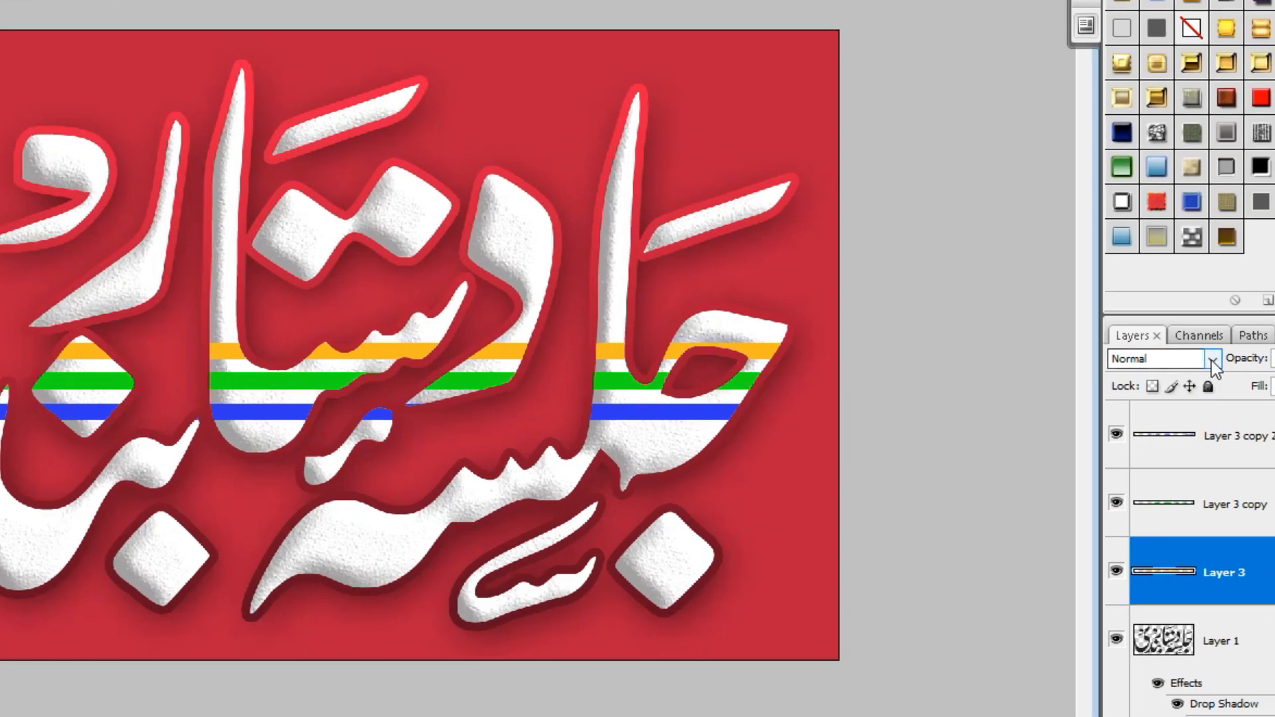
# Set the blend mode of the yellow, green and blue stripe layers each to Multiply
pyautogui.click(1208, 360)
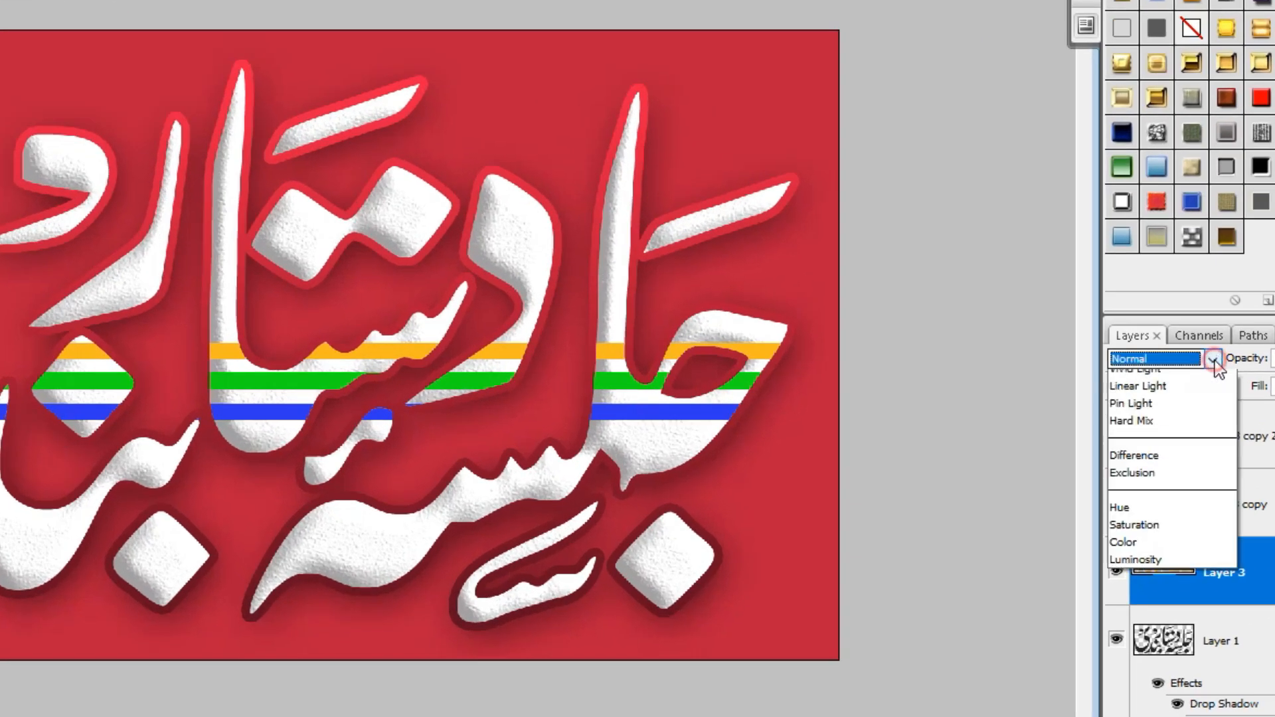
pyautogui.click(1169, 450)
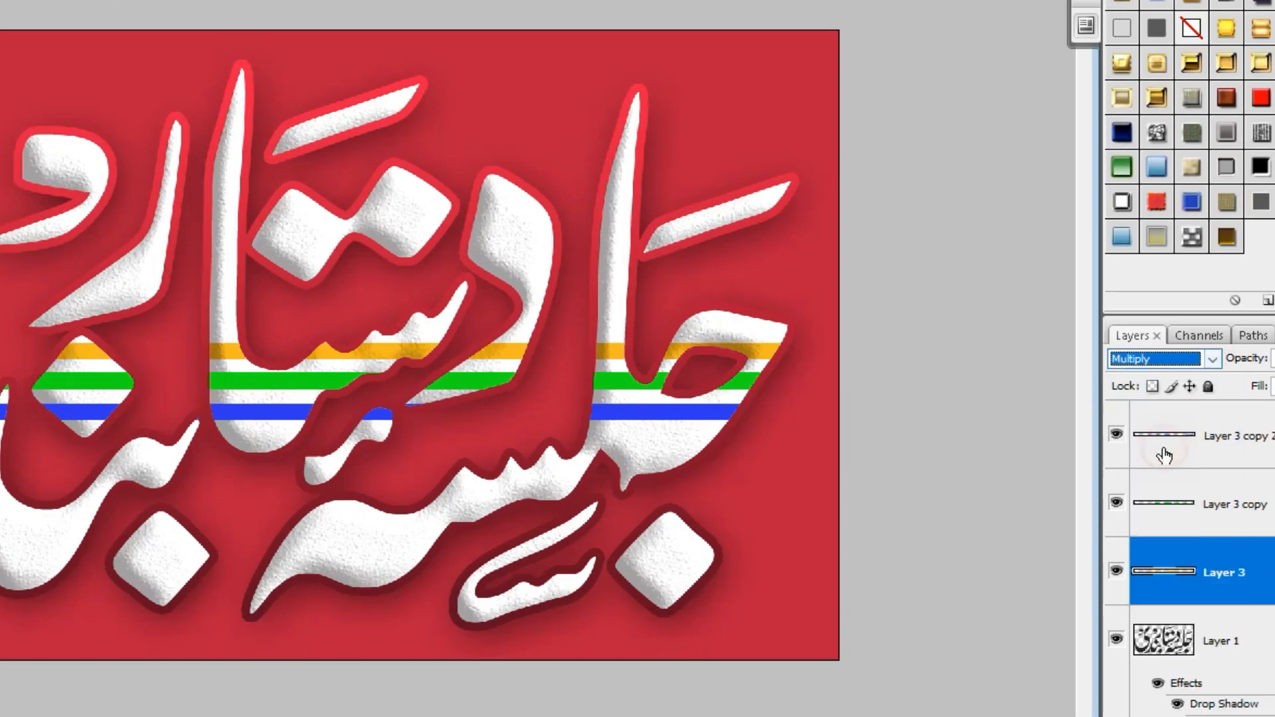
pyautogui.click(1206, 525)
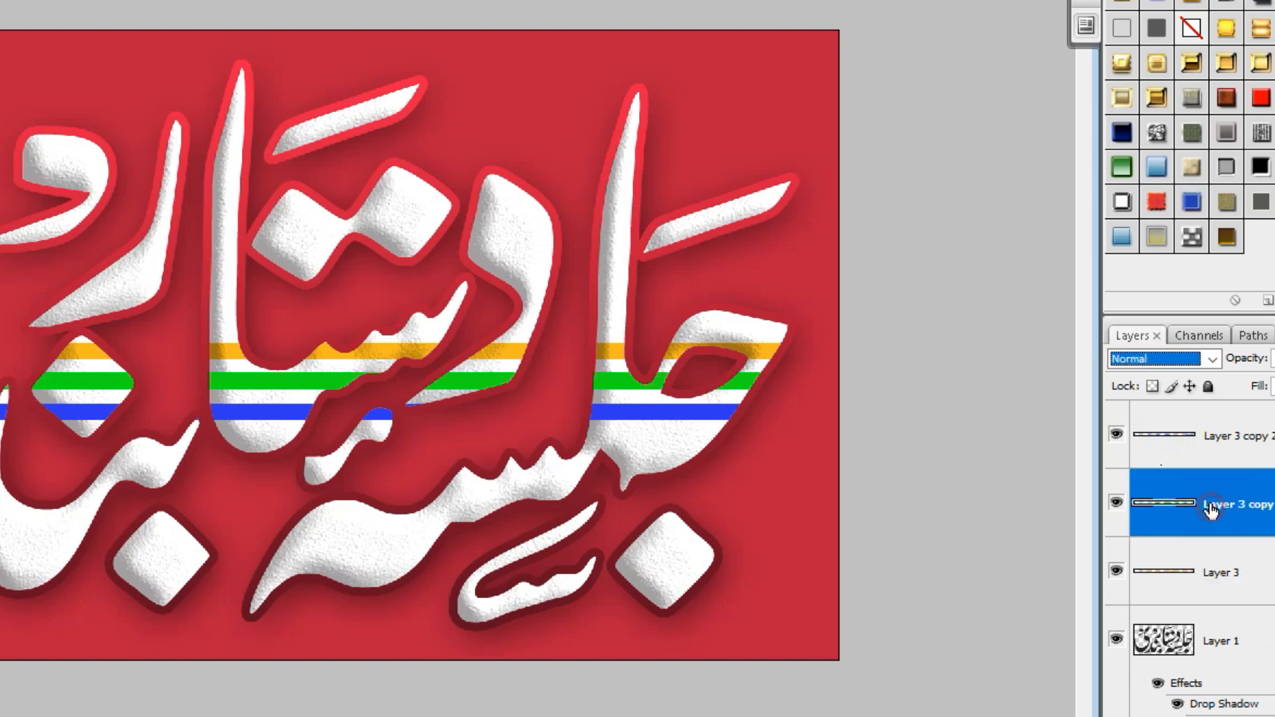
pyautogui.click(1213, 357)
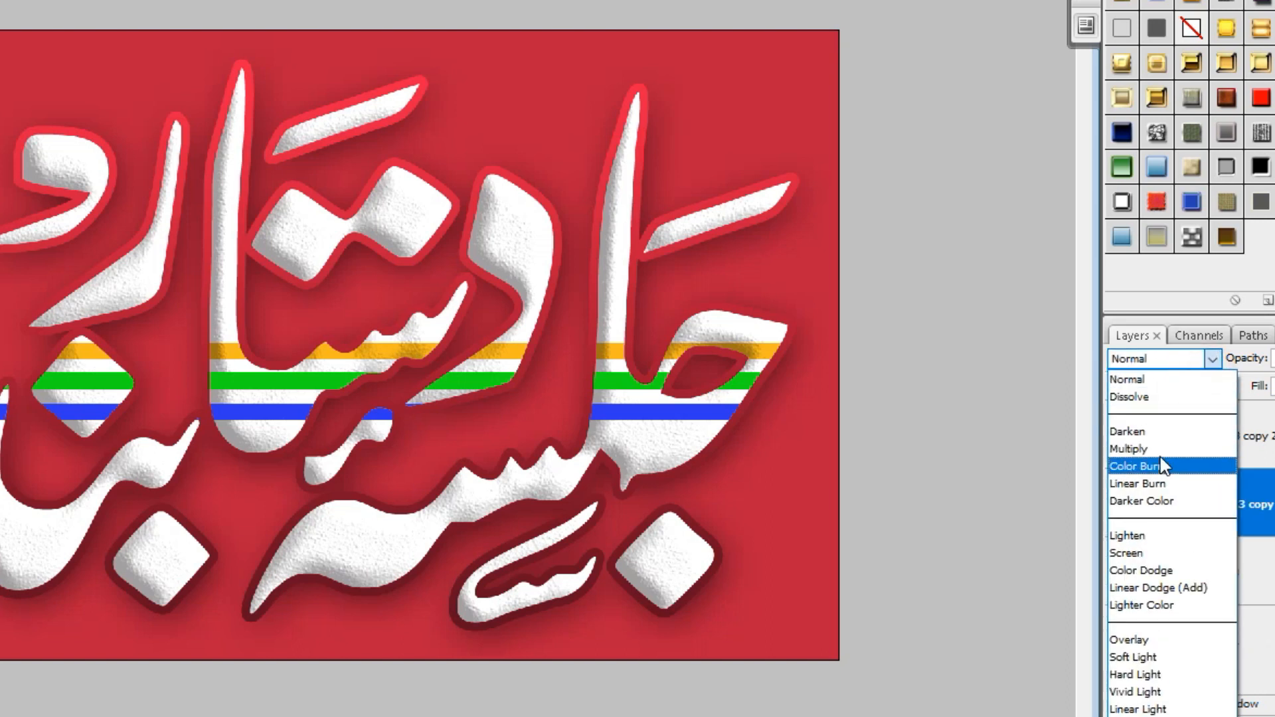
pyautogui.click(1166, 450)
pyautogui.click(1246, 433)
pyautogui.click(1211, 358)
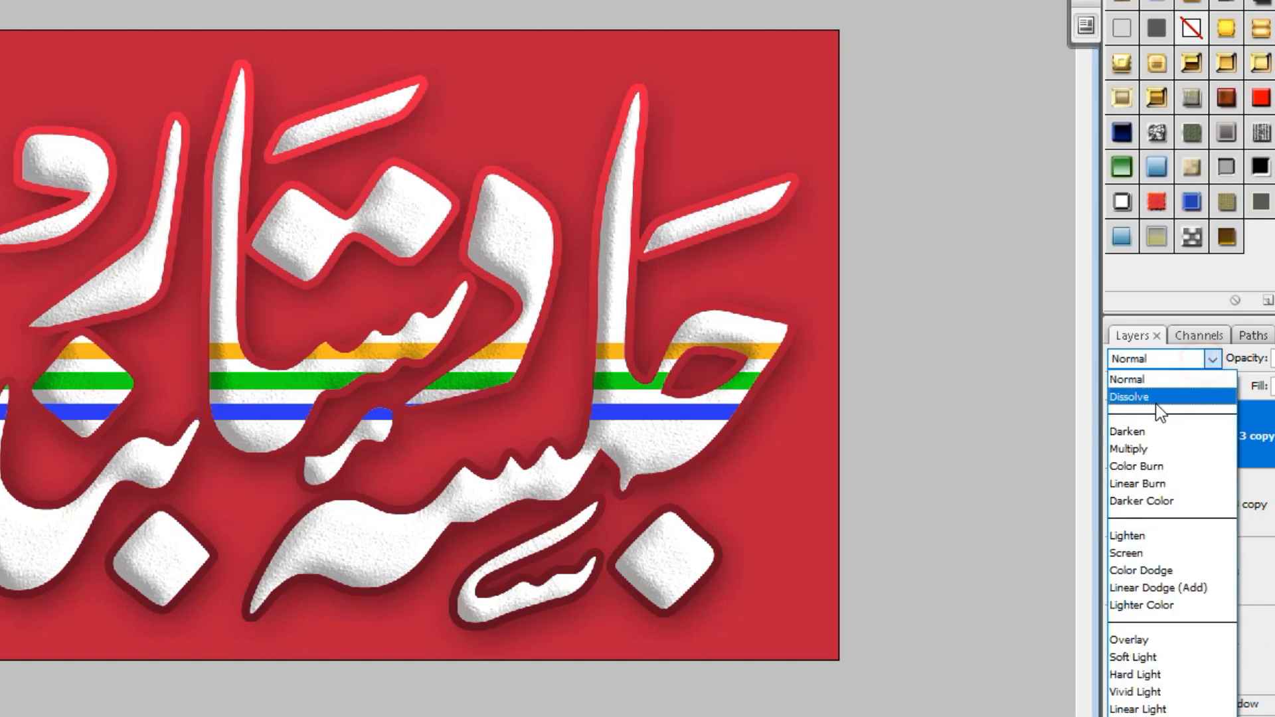
pyautogui.click(1156, 449)
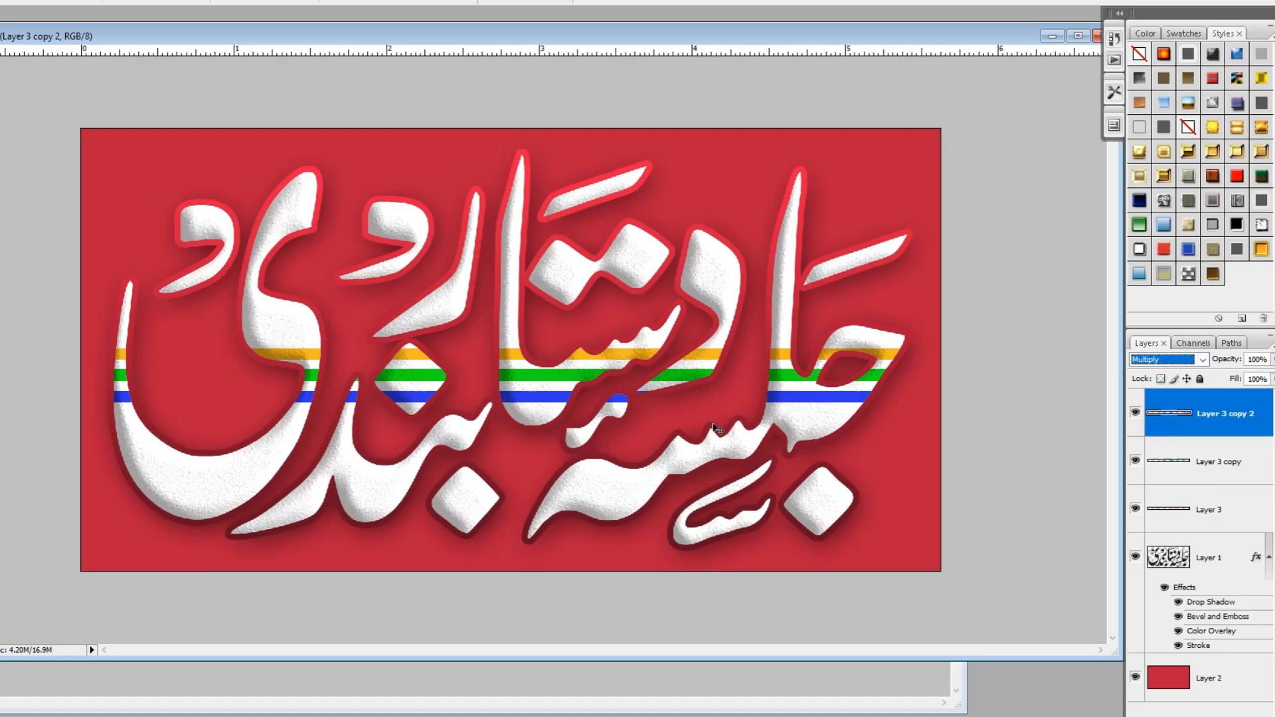